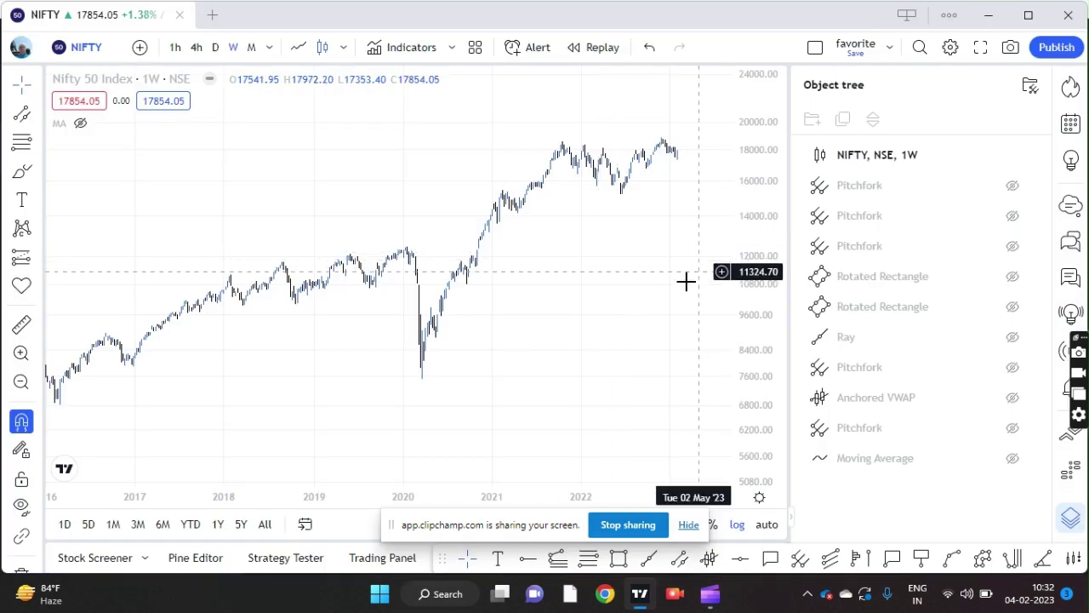
# Examine the Nifty 50 weekly price action from the 2020 crash to early 2023 at different time and price scales
pyautogui.scroll(1, 680, 283)
pyautogui.scroll(1, 760, 304)
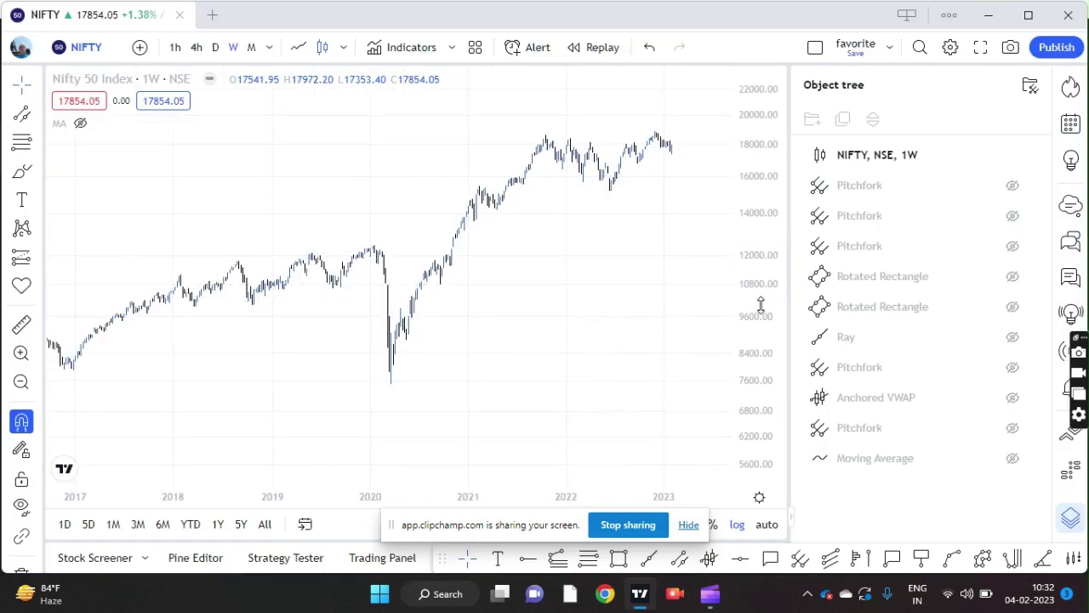
pyautogui.scroll(-1, 586, 283)
pyautogui.moveTo(596, 280); pyautogui.dragTo(588, 306)
pyautogui.scroll(-3, 764, 308)
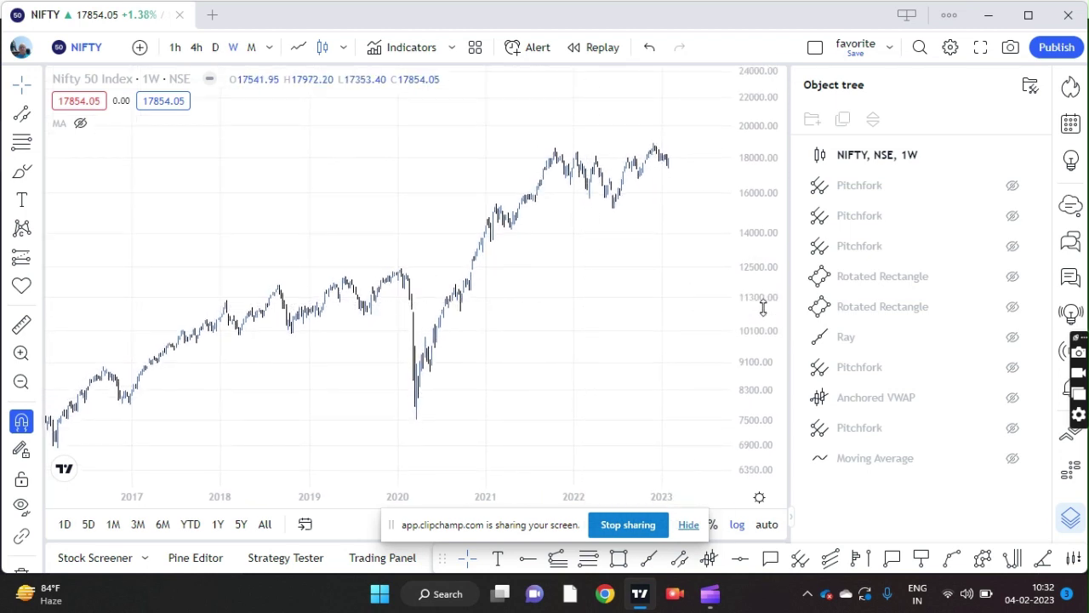
pyautogui.scroll(2, 579, 300)
pyautogui.scroll(5, 580, 301)
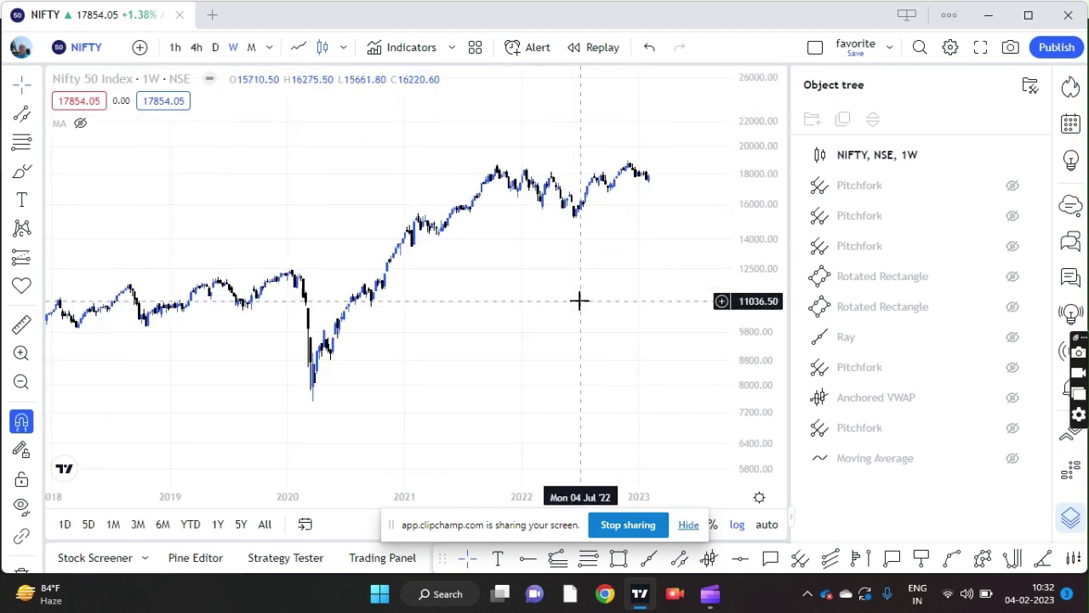
pyautogui.scroll(3, 750, 345)
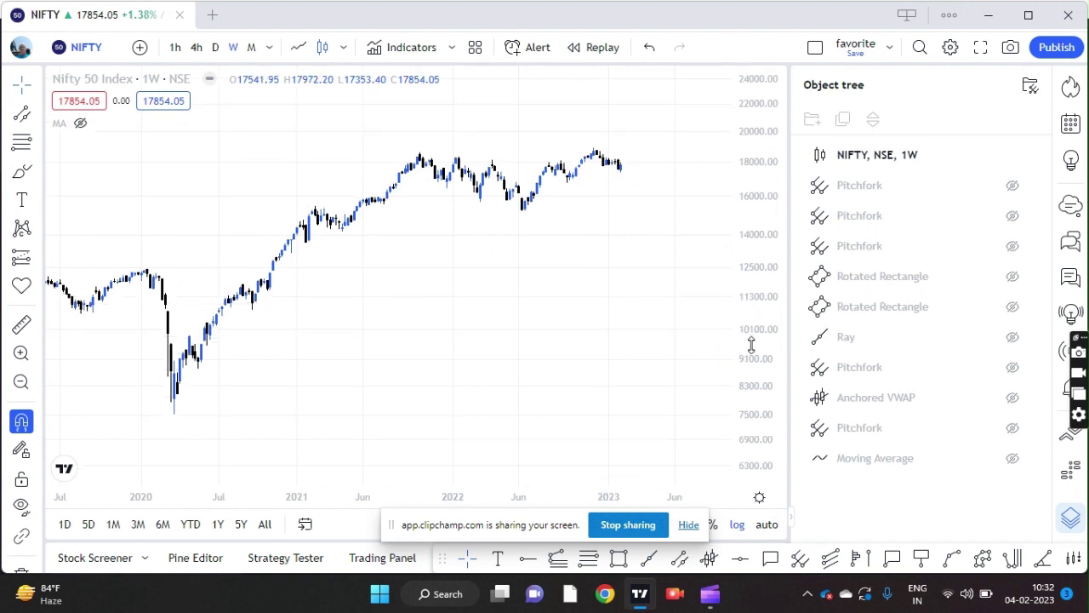
pyautogui.scroll(-1, 571, 300)
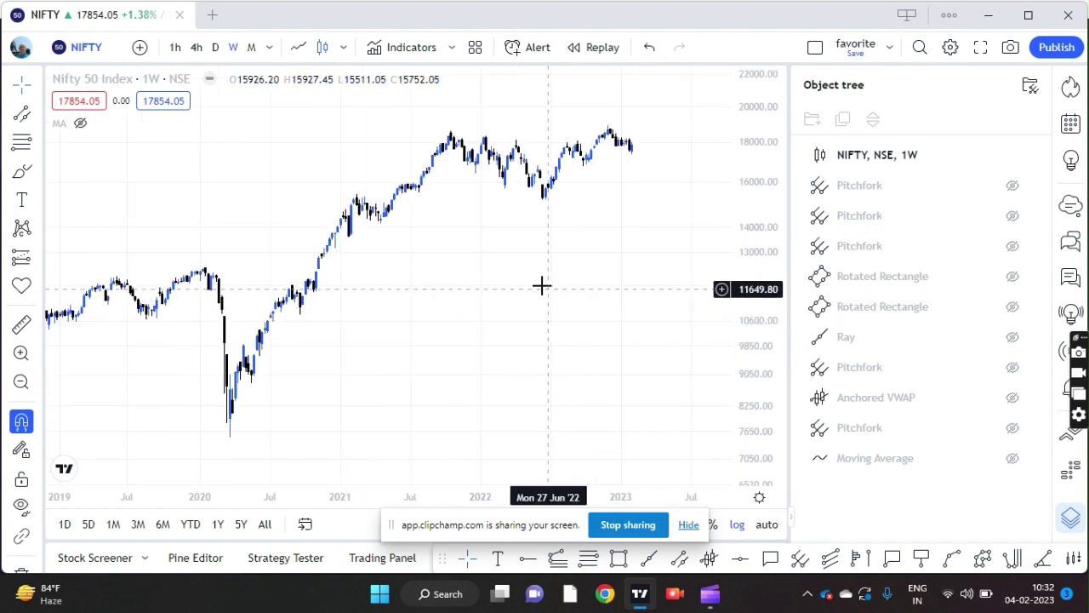
pyautogui.scroll(-3, 542, 286)
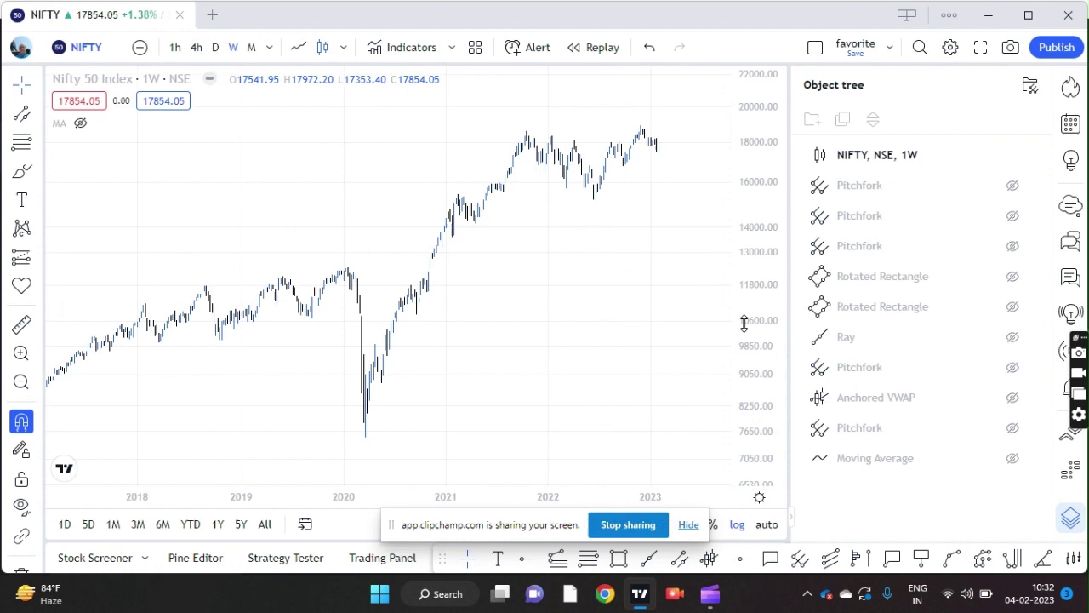
pyautogui.scroll(4, 569, 287)
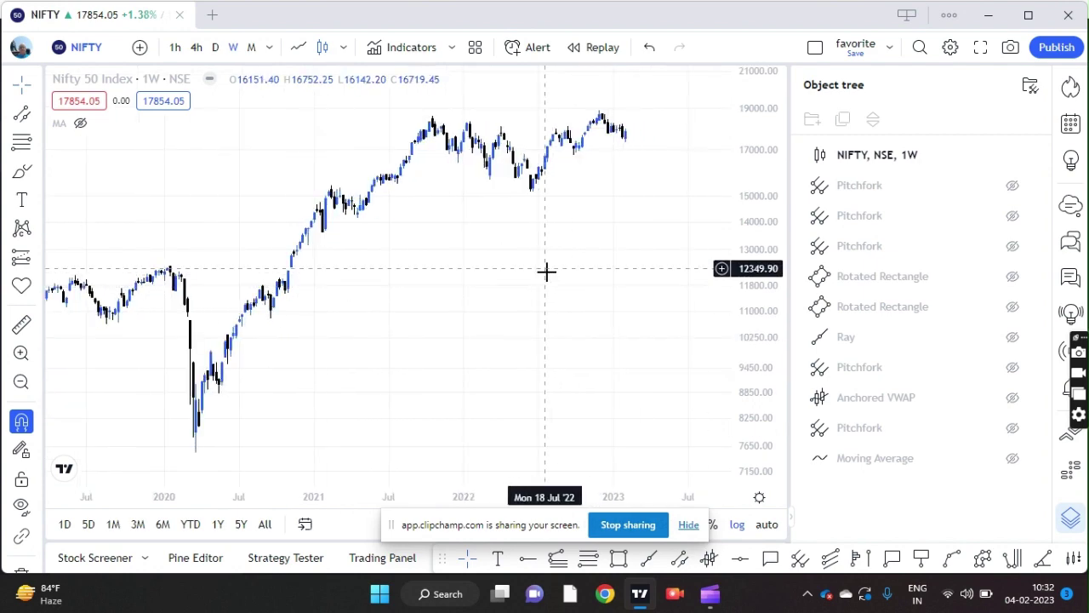
pyautogui.moveTo(547, 271); pyautogui.dragTo(562, 350)
pyautogui.scroll(1, 570, 307)
pyautogui.scroll(1, 767, 360)
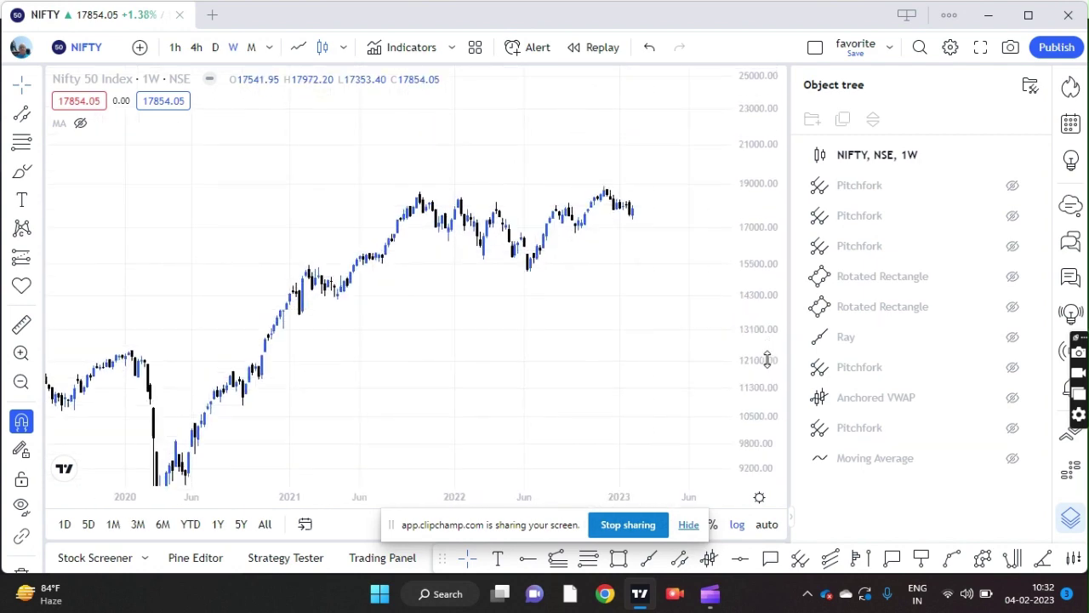
pyautogui.scroll(1, 553, 325)
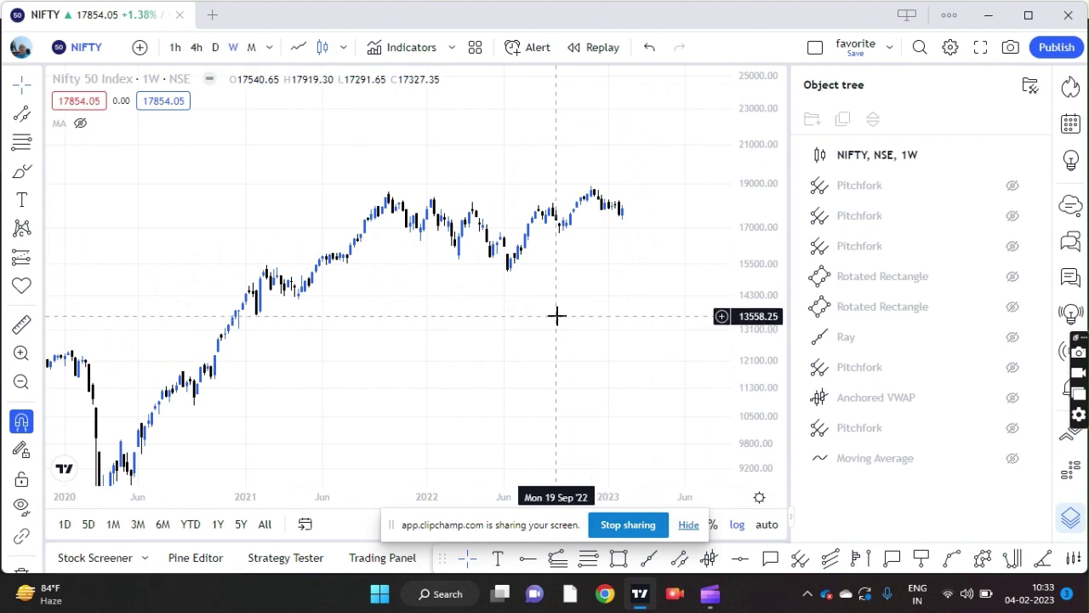
pyautogui.scroll(-1, 556, 315)
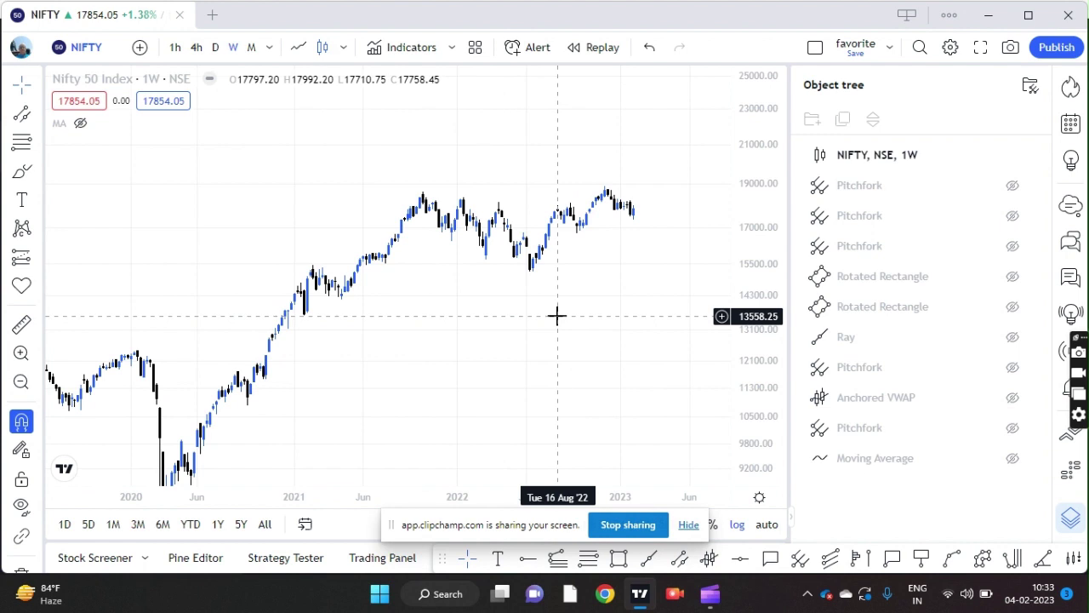
pyautogui.scroll(-1, 556, 315)
pyautogui.scroll(-1, 566, 316)
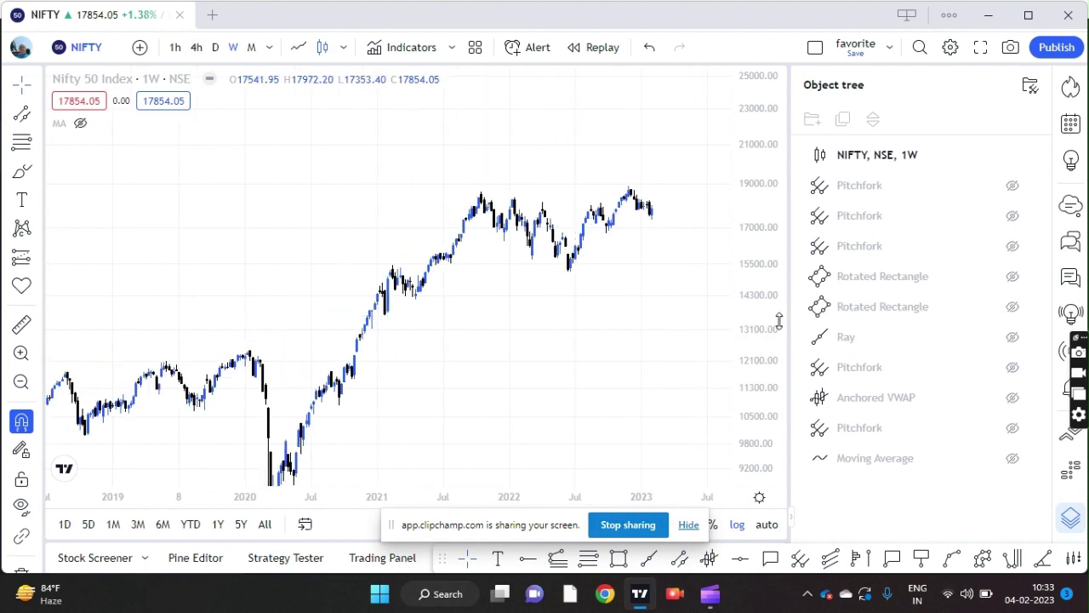
pyautogui.scroll(-2, 581, 316)
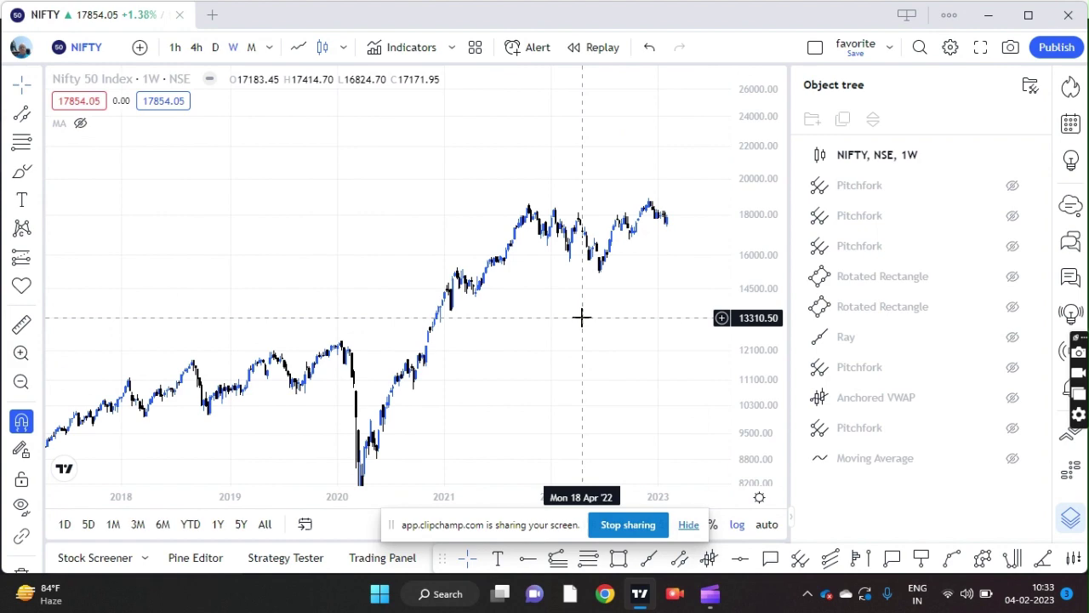
pyautogui.scroll(3, 598, 329)
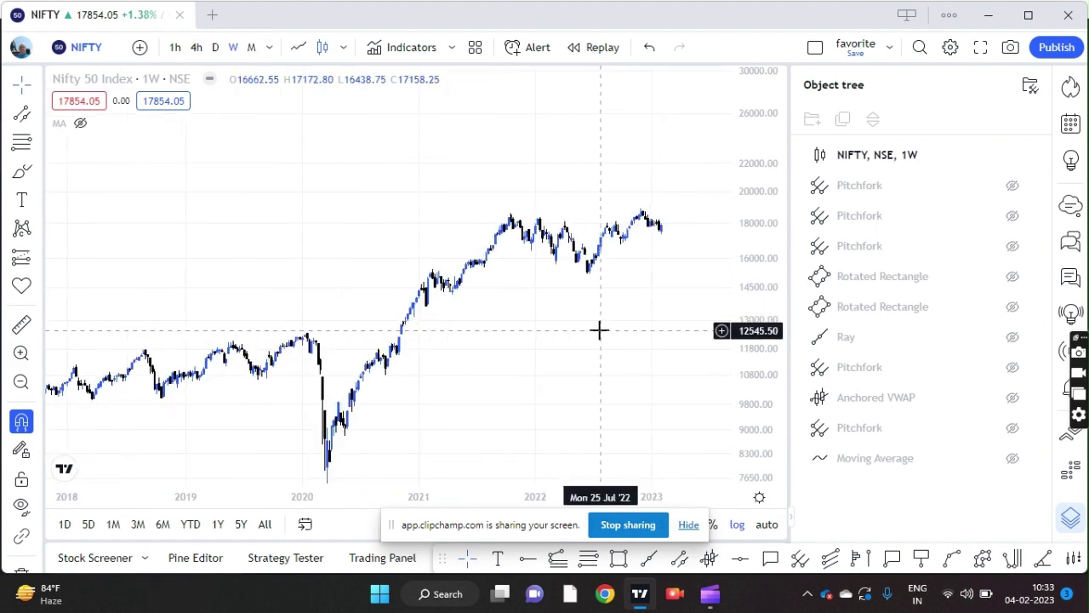
pyautogui.scroll(2, 599, 330)
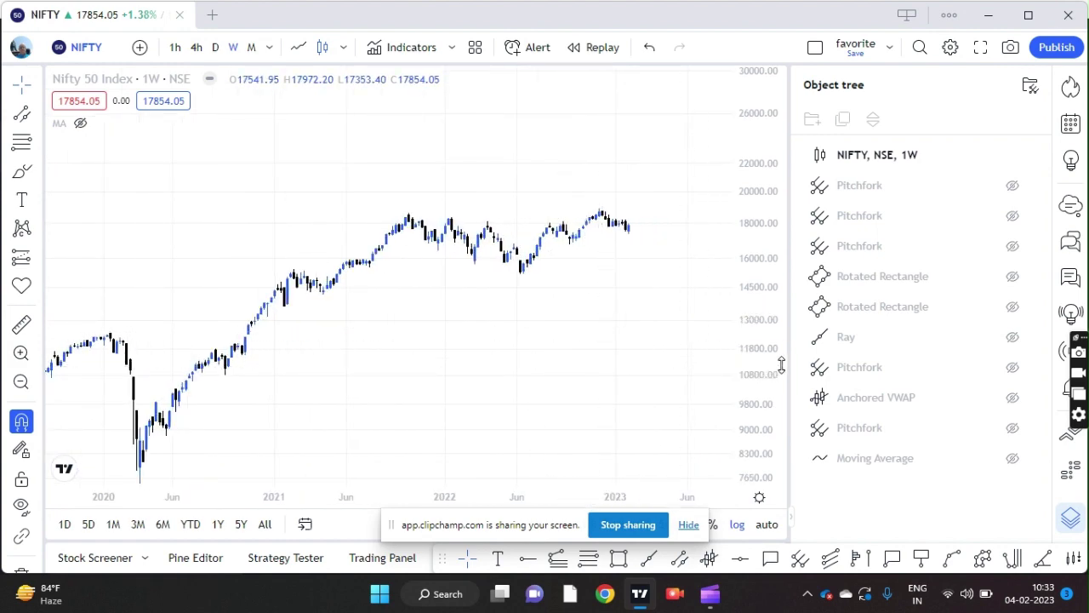
pyautogui.scroll(4, 761, 364)
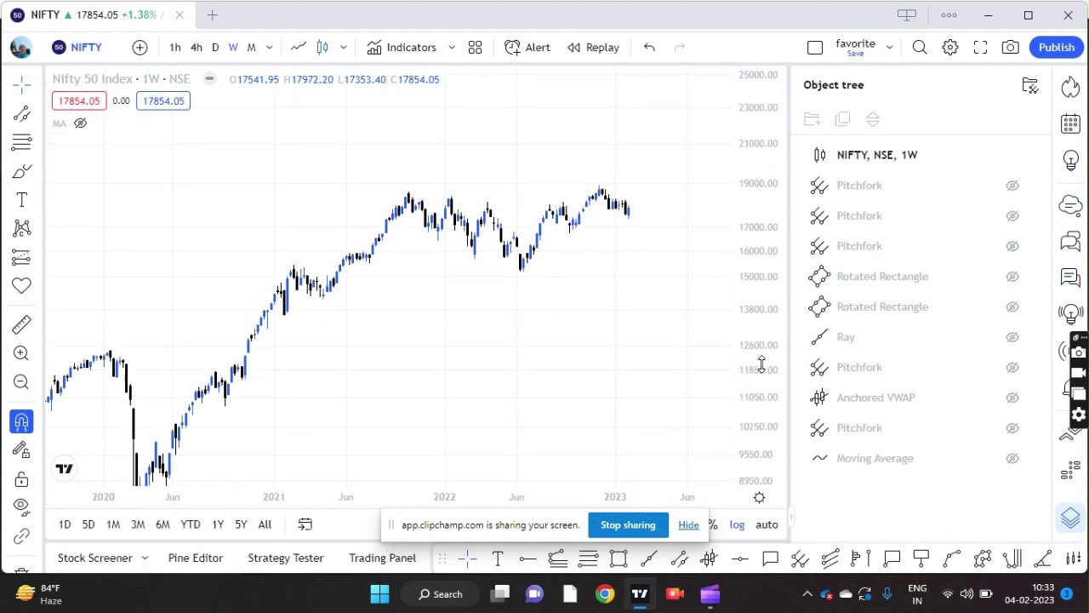
pyautogui.scroll(1, 461, 318)
pyautogui.scroll(-1, 457, 319)
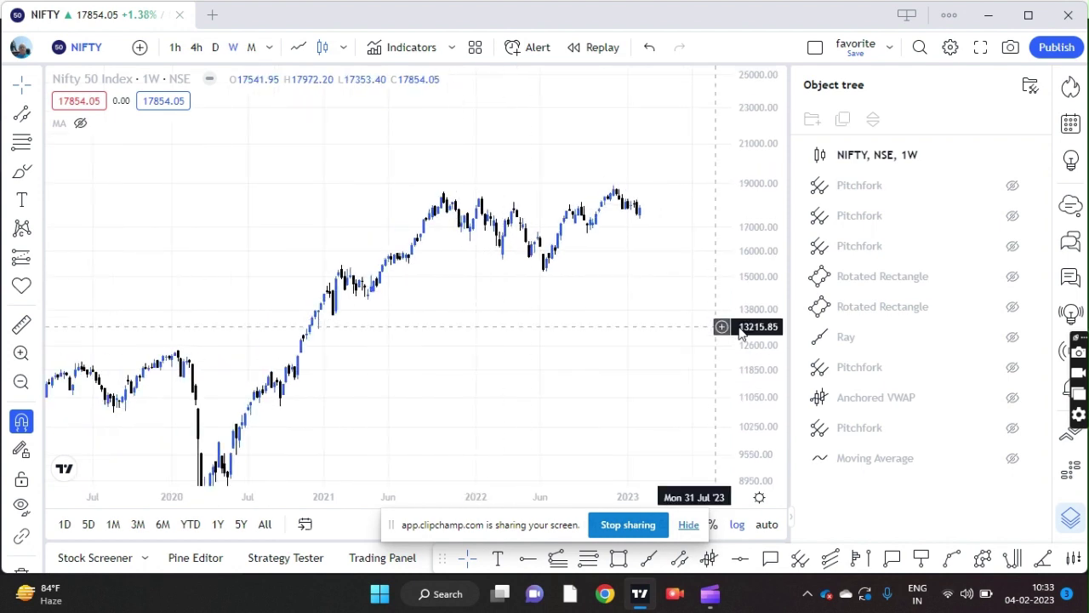
pyautogui.scroll(-1, 755, 329)
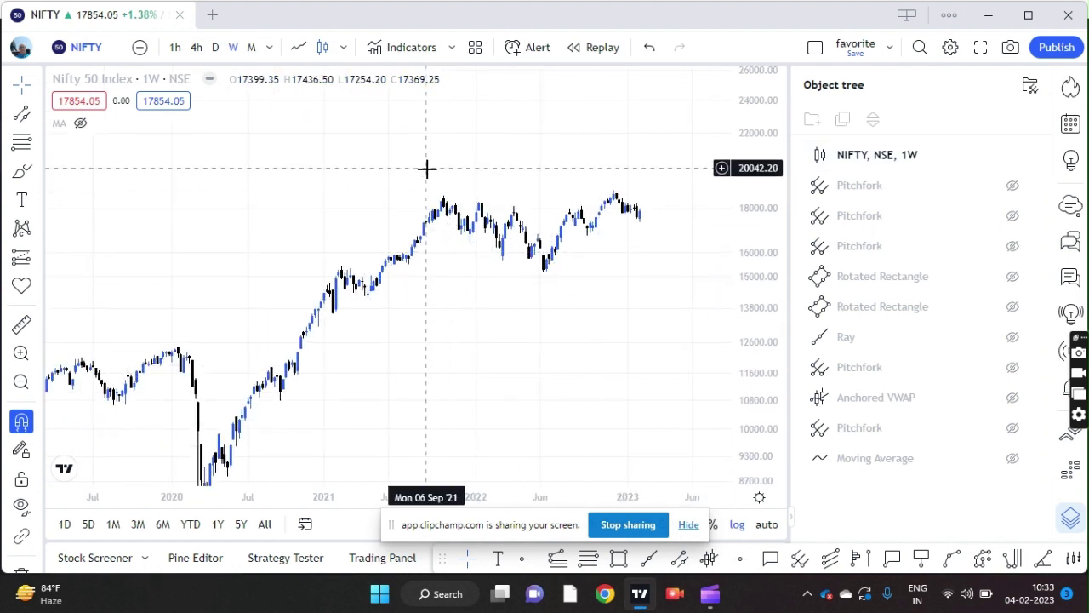
pyautogui.scroll(-1, 602, 322)
pyautogui.scroll(-1, 770, 317)
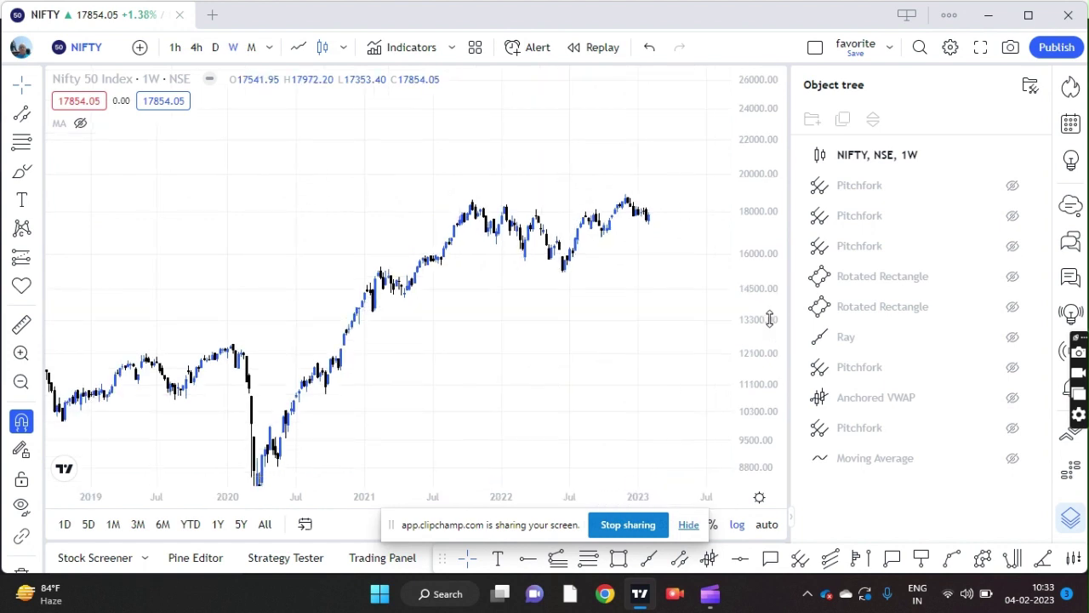
pyautogui.scroll(-1, 768, 321)
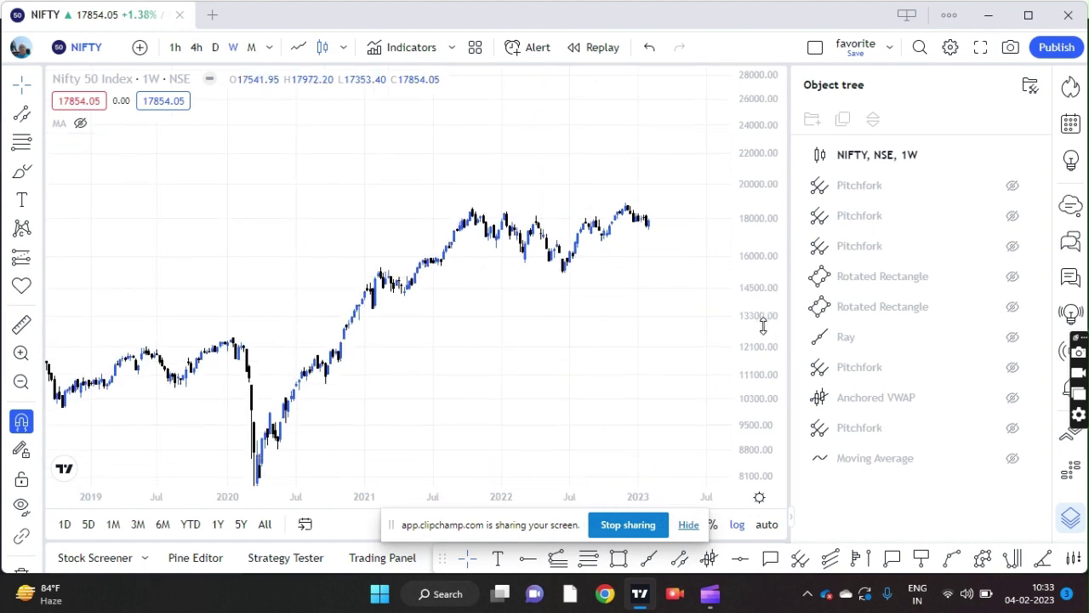
pyautogui.scroll(-1, 720, 332)
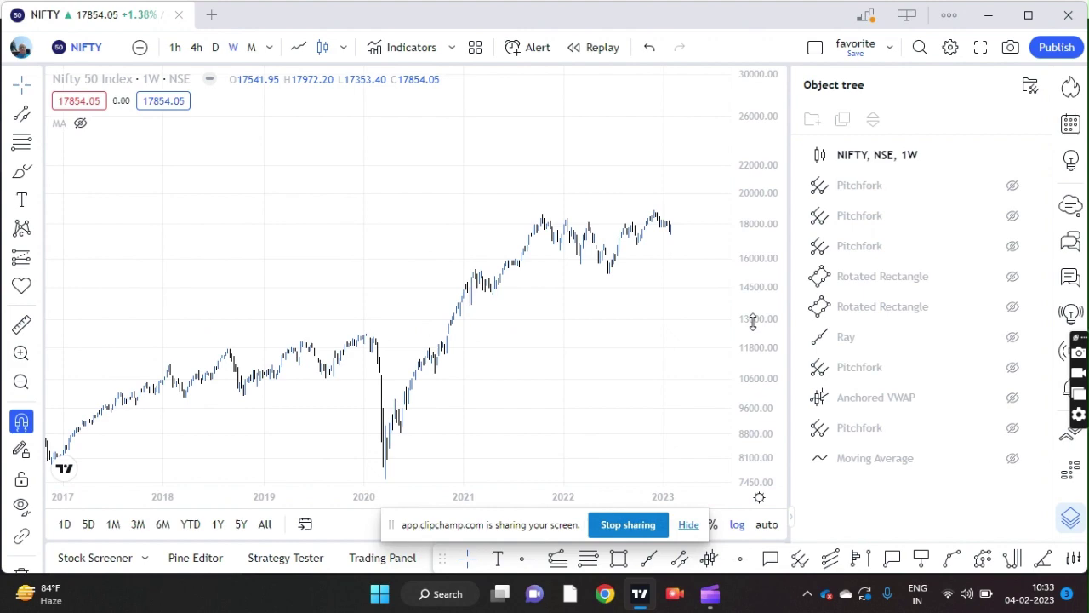
pyautogui.scroll(3, 586, 341)
pyautogui.scroll(2, 585, 340)
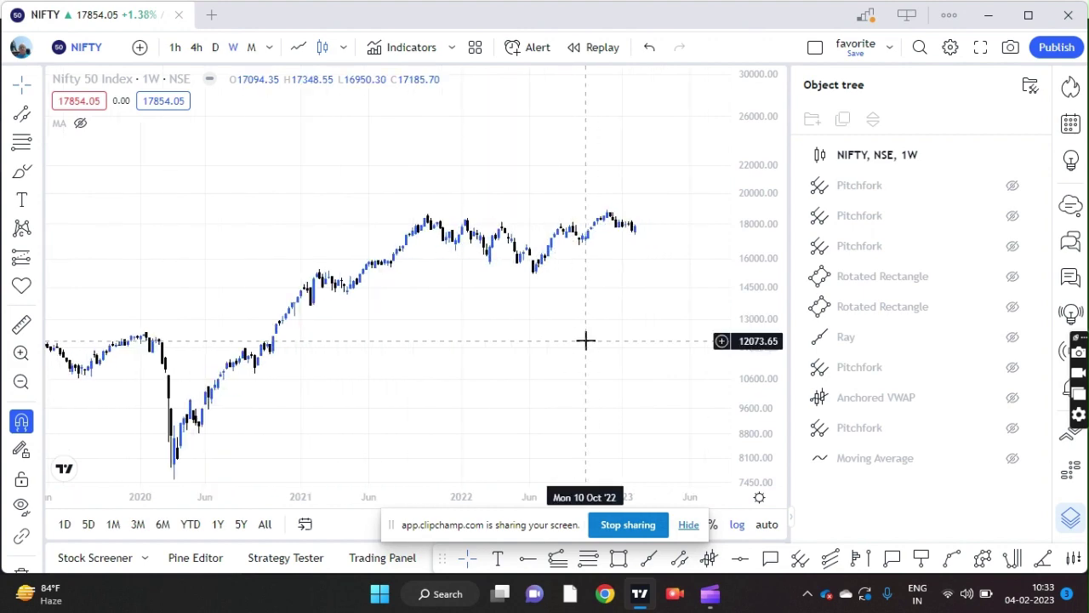
pyautogui.scroll(1, 765, 367)
pyautogui.scroll(-3, 587, 338)
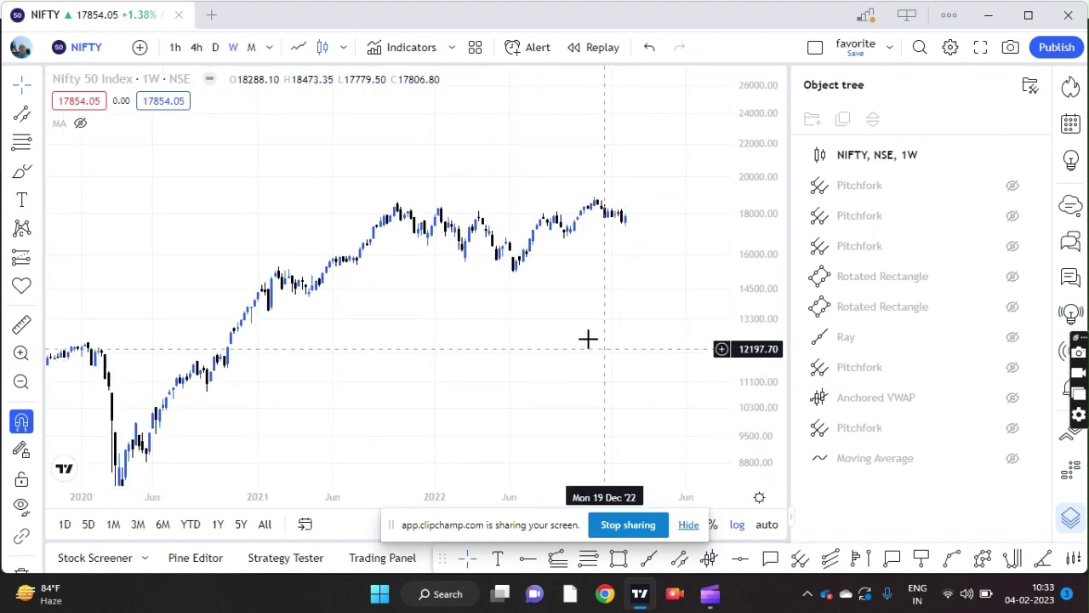
pyautogui.scroll(-1, 758, 313)
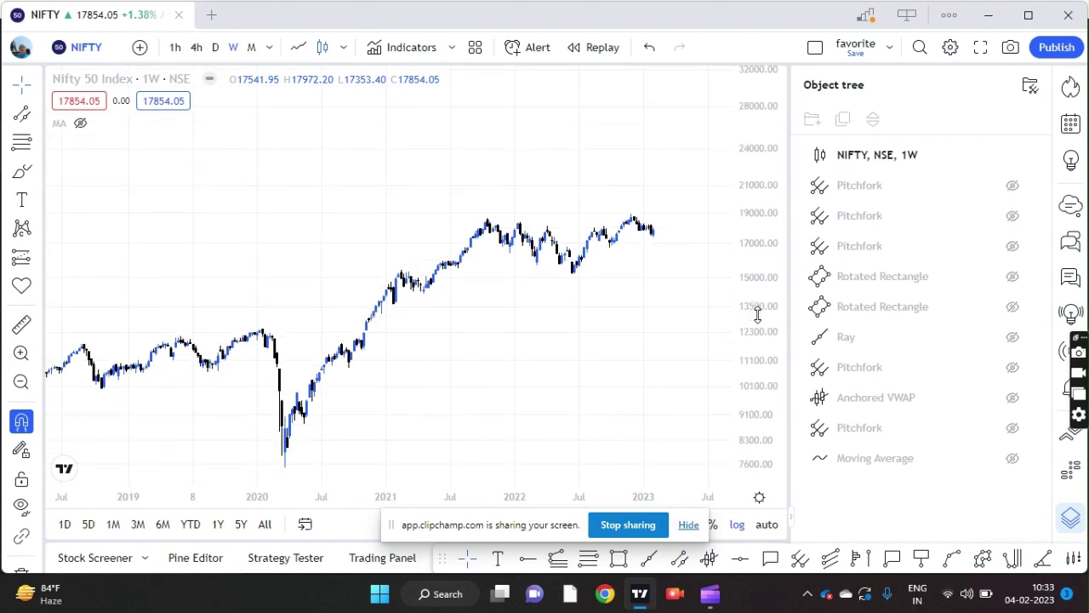
pyautogui.scroll(-3, 620, 331)
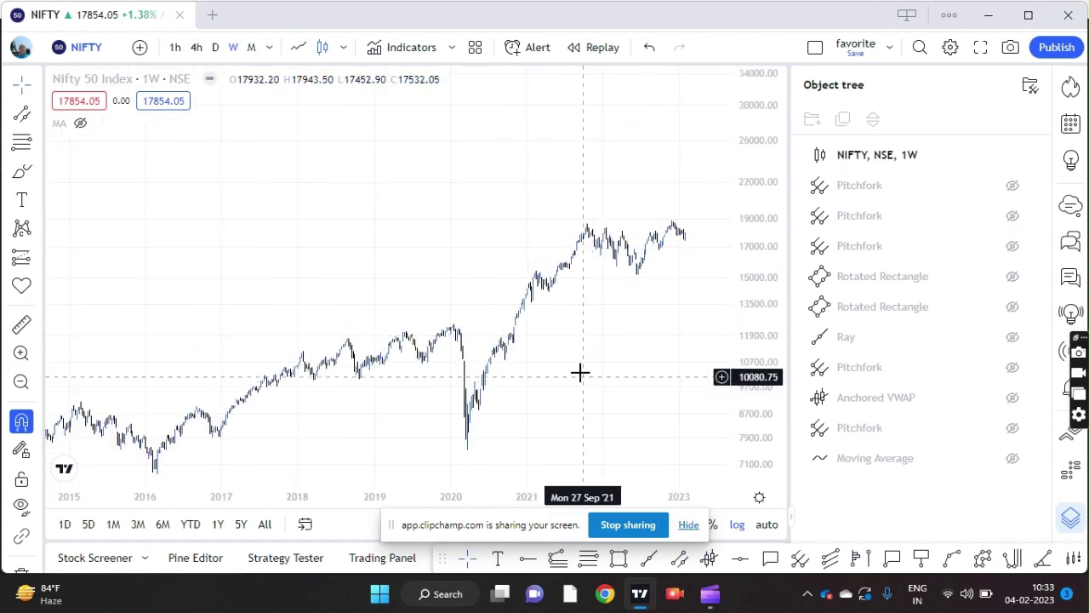
# Show the first pitchfork in the object tree and examine its channel from the 2008 high to the projected years
pyautogui.moveTo(579, 372); pyautogui.dragTo(556, 306)
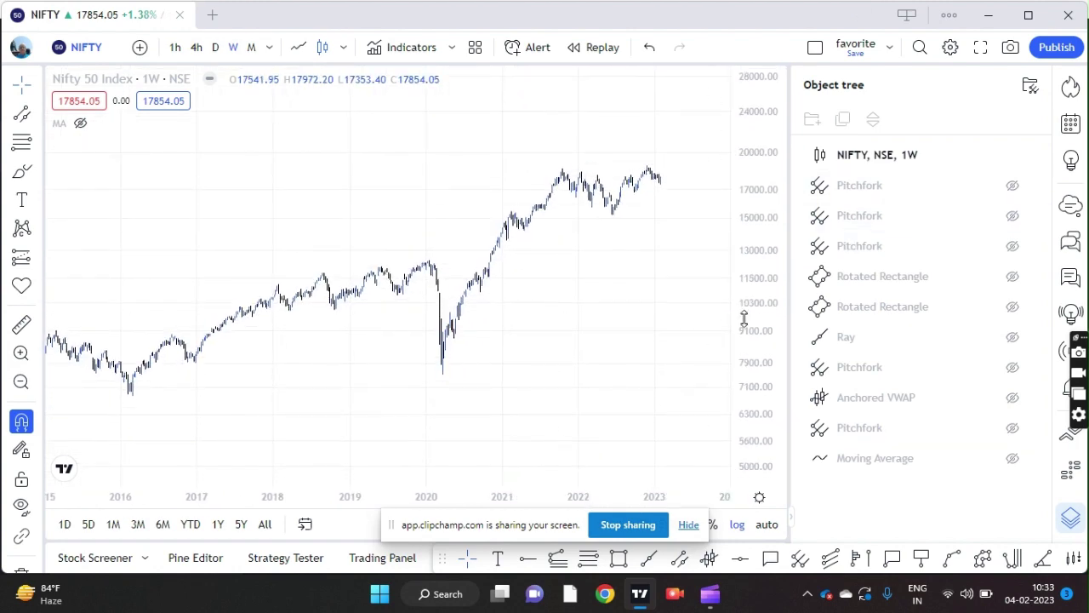
pyautogui.scroll(-2, 703, 299)
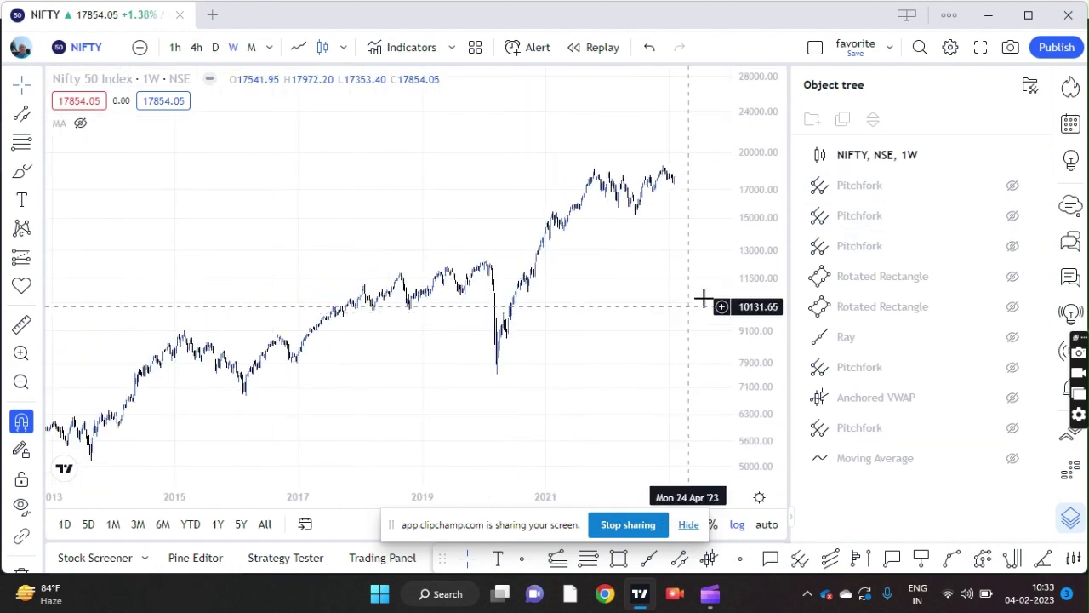
pyautogui.click(1012, 186)
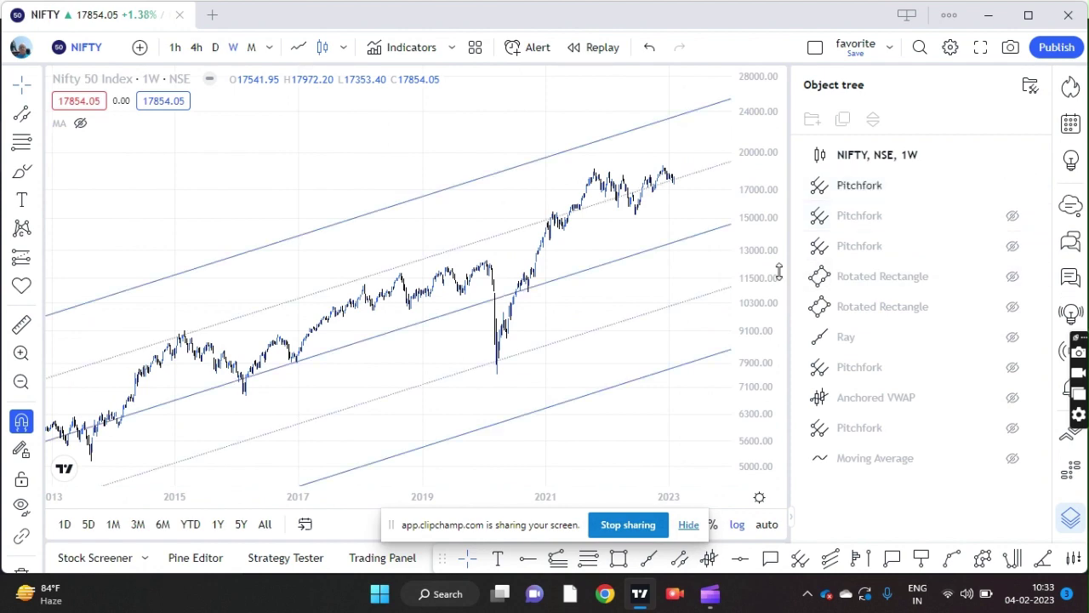
pyautogui.scroll(-3, 768, 269)
pyautogui.scroll(-5, 766, 327)
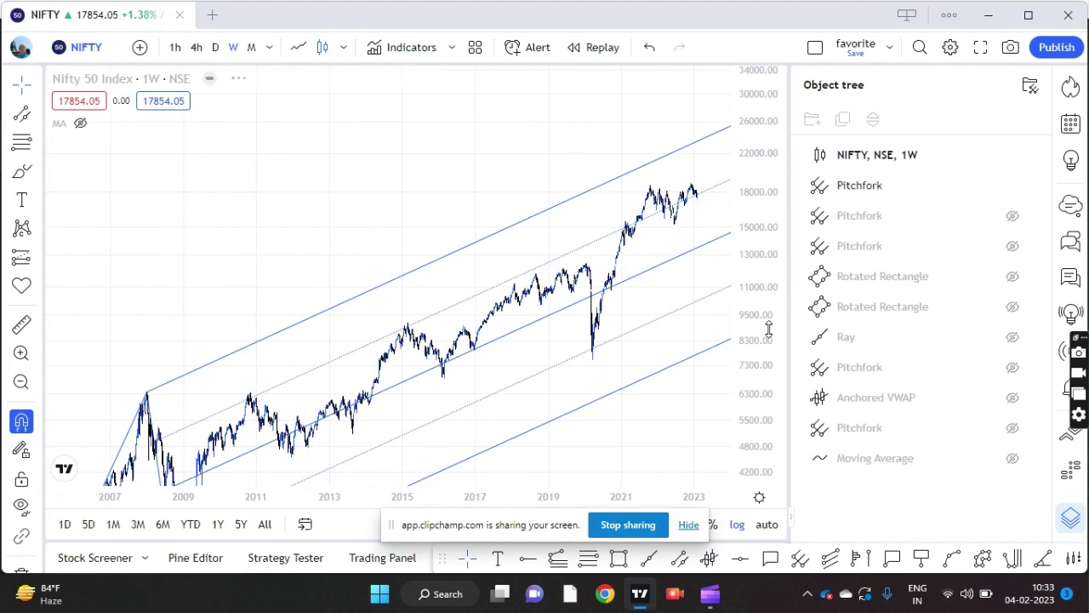
pyautogui.scroll(-2, 761, 327)
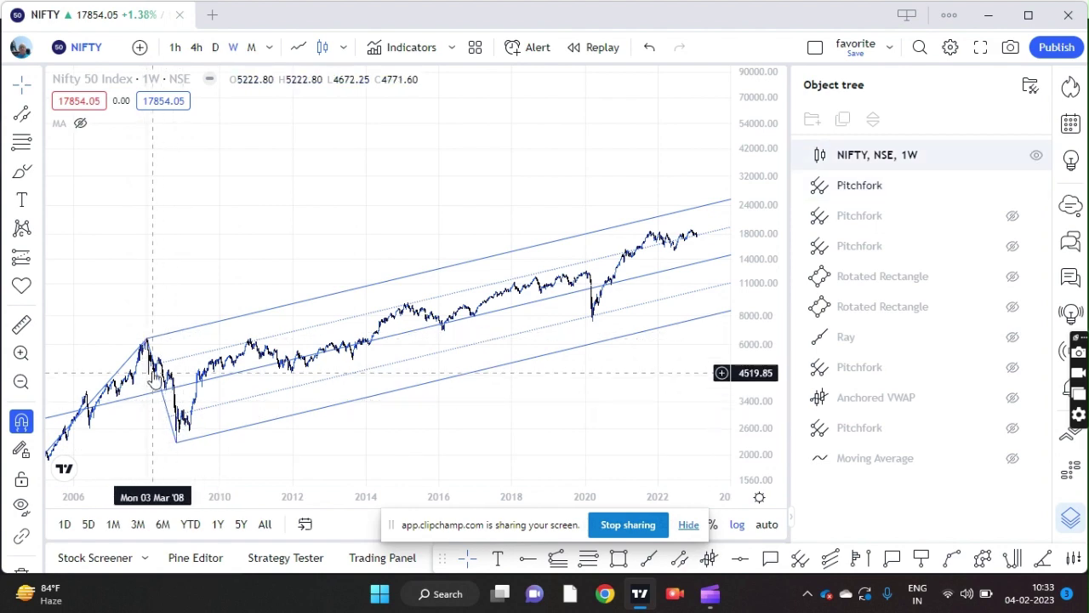
pyautogui.scroll(-2, 503, 406)
pyautogui.moveTo(491, 417); pyautogui.dragTo(387, 427)
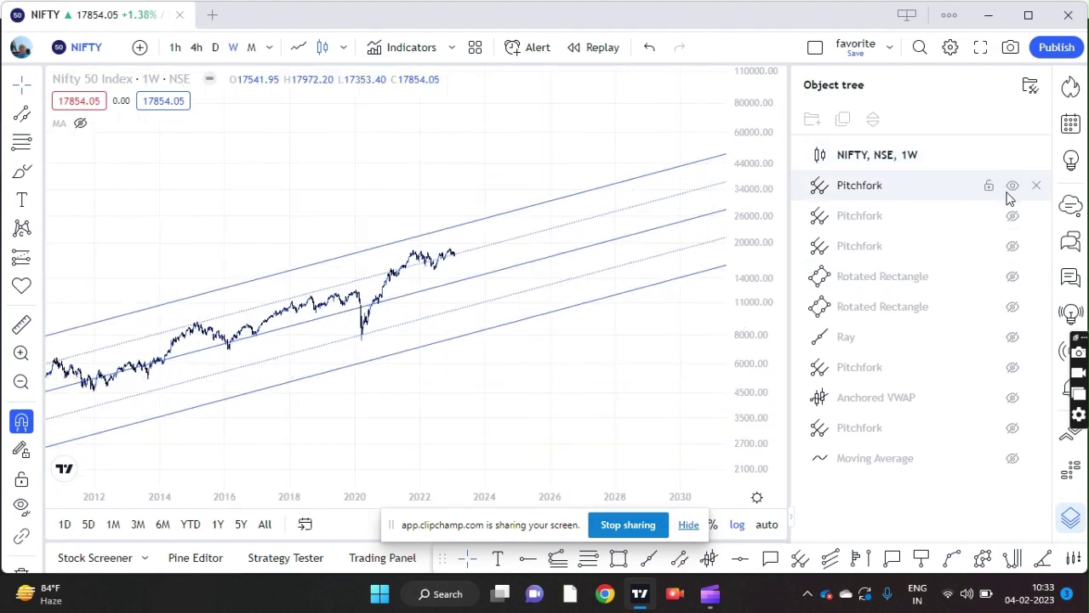
# Hide the first pitchfork and show the second one, which starts at the 2016 low and spans the 2020 high and low
pyautogui.click(1012, 187)
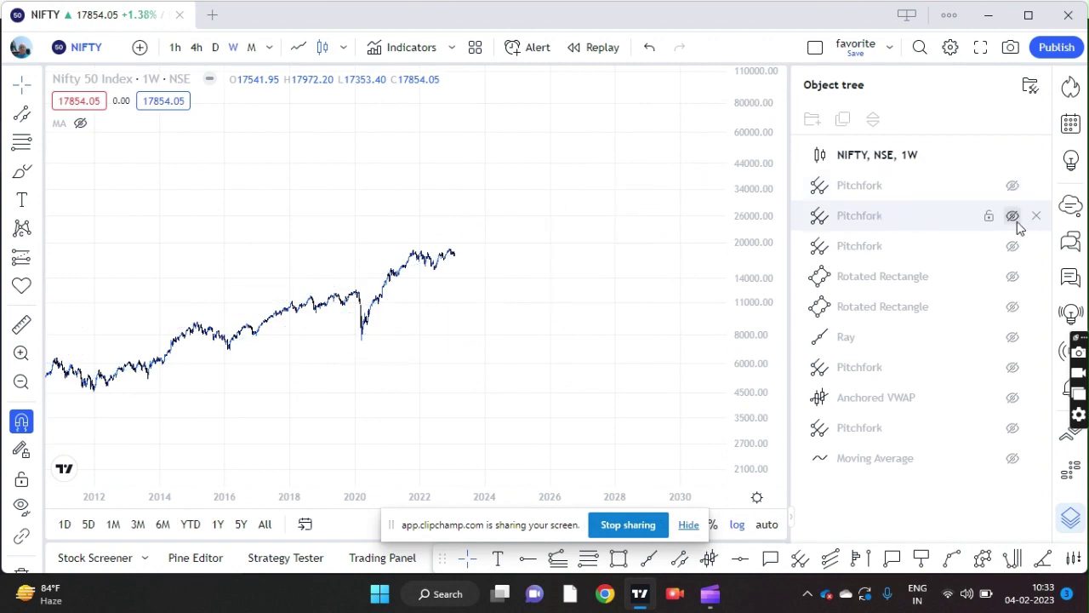
pyautogui.click(1012, 217)
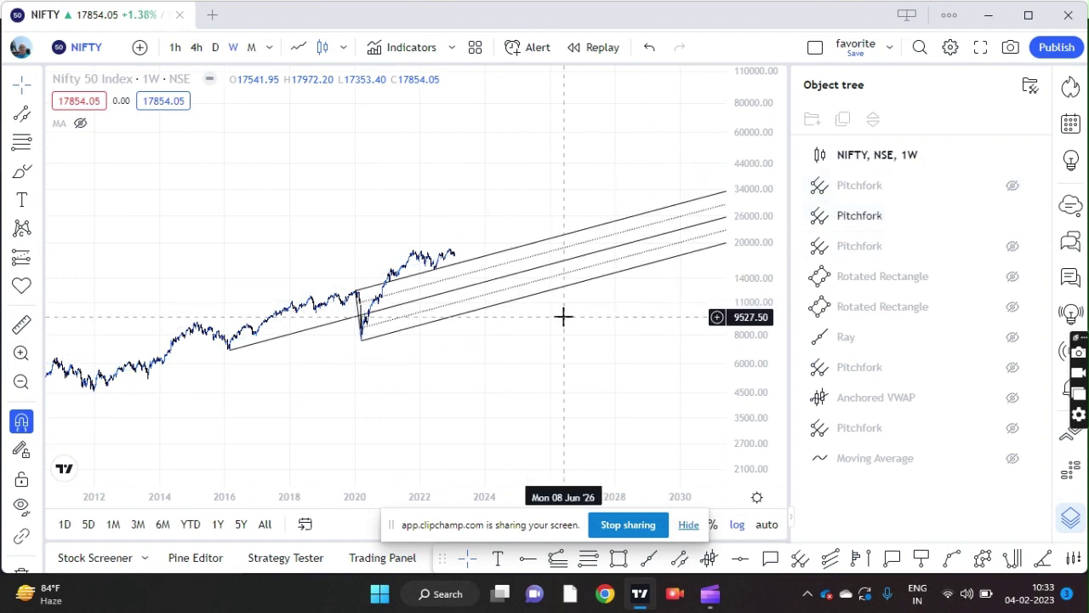
pyautogui.scroll(1, 563, 317)
pyautogui.moveTo(769, 361); pyautogui.dragTo(769, 338)
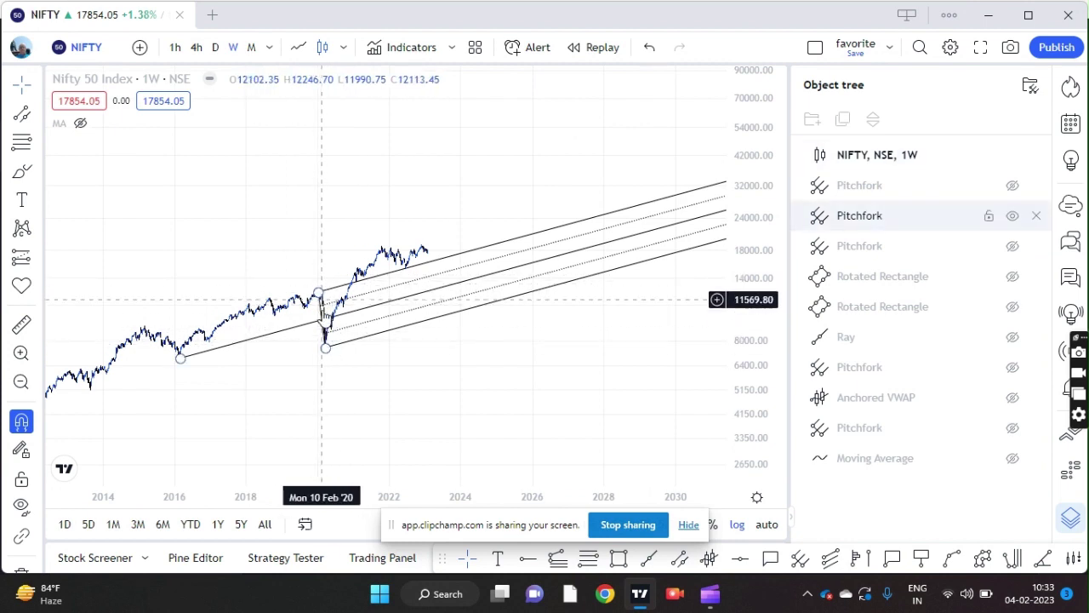
pyautogui.scroll(1, 360, 375)
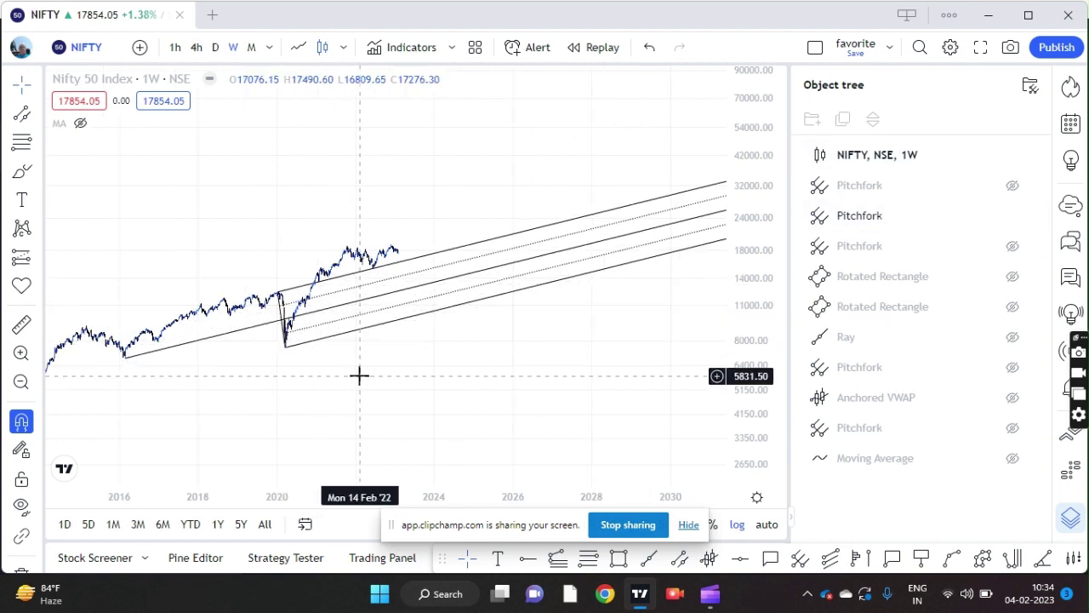
pyautogui.scroll(-1, 488, 380)
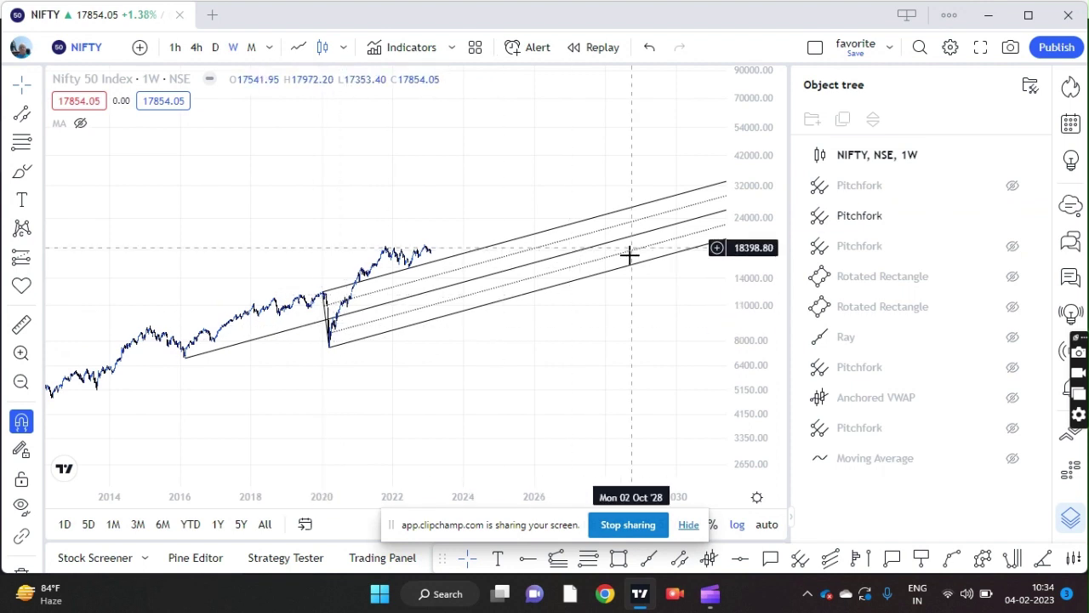
# Show the third pitchfork in the object tree together with the second one and view both channels back to 2007
pyautogui.scroll(-1, 644, 331)
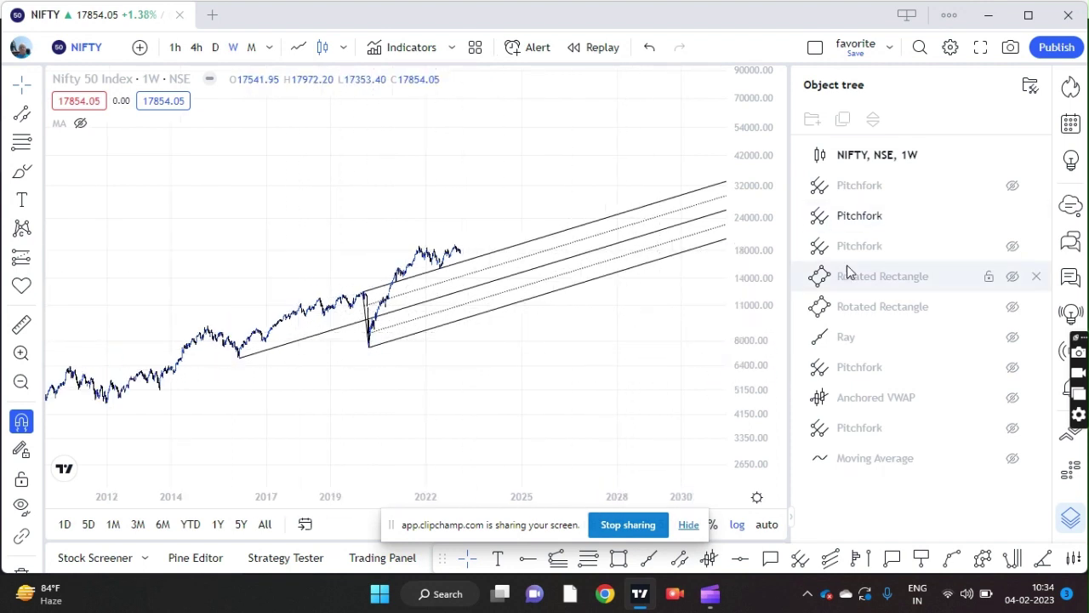
pyautogui.click(1013, 246)
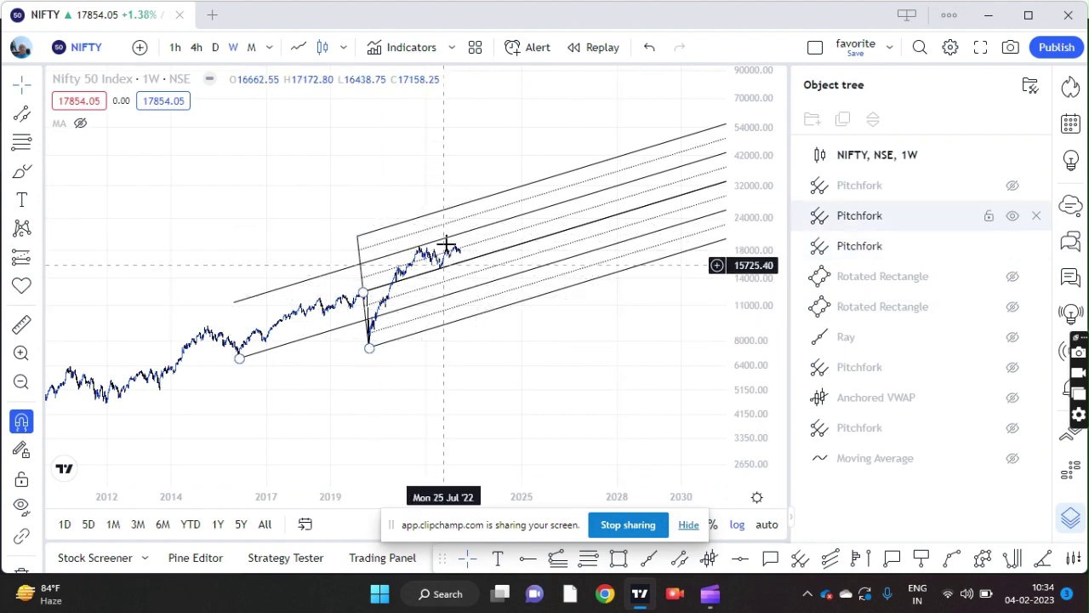
pyautogui.scroll(-1, 723, 336)
pyautogui.scroll(-4, 745, 320)
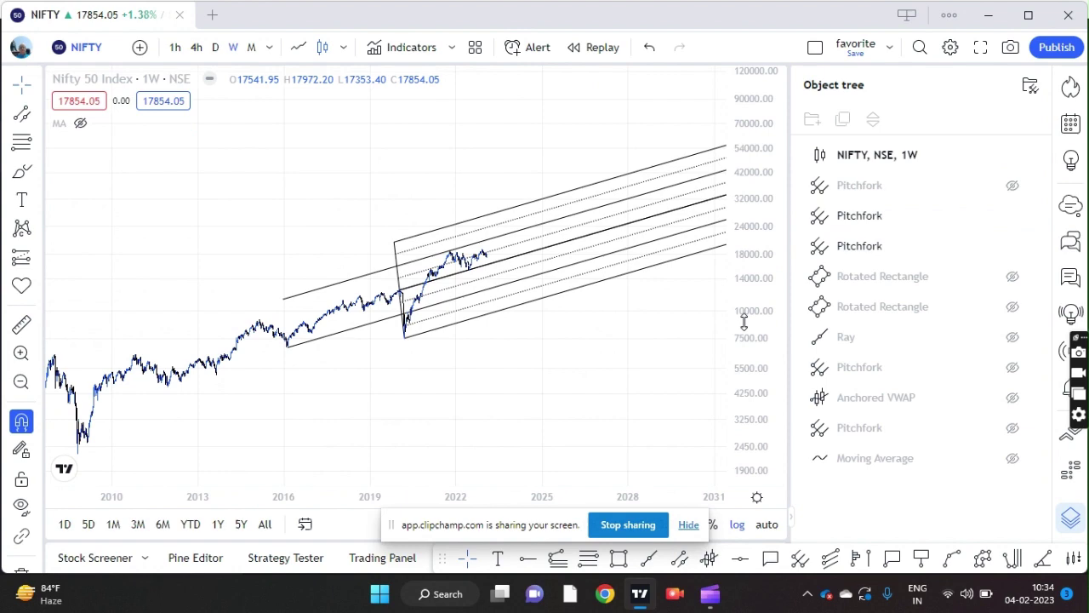
pyautogui.scroll(-1, 615, 334)
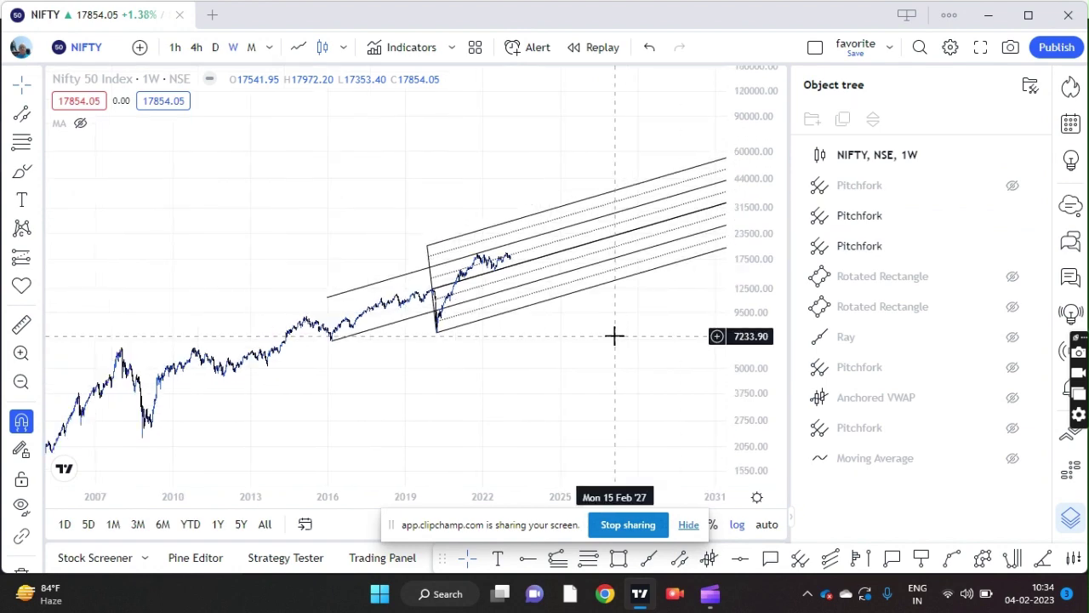
# Show the first pitchfork again over the other two and examine the overlapping channels around the price action since 2020
pyautogui.click(1013, 185)
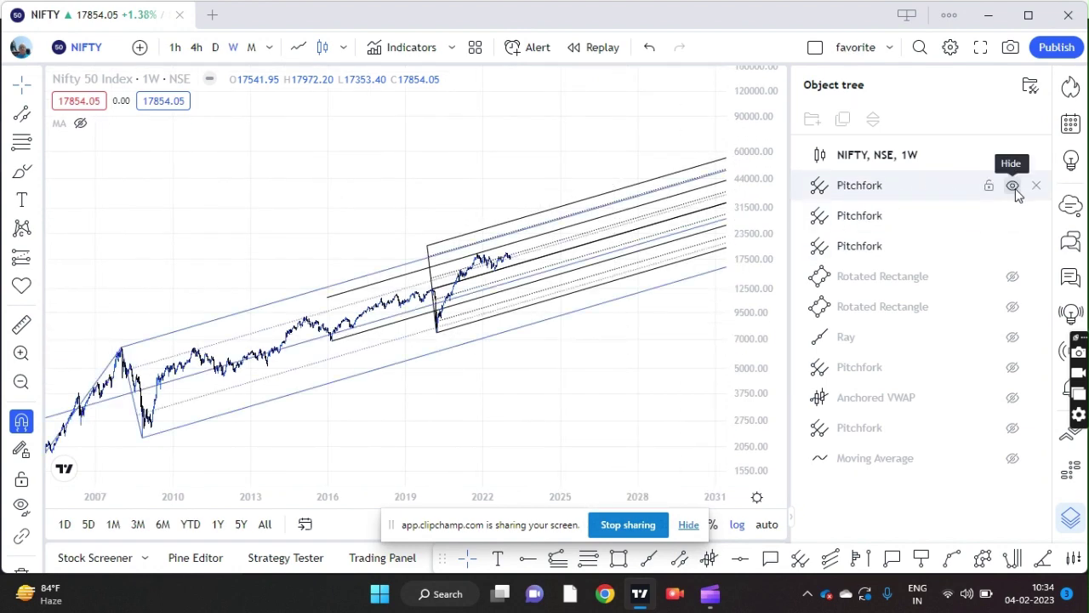
pyautogui.scroll(2, 564, 420)
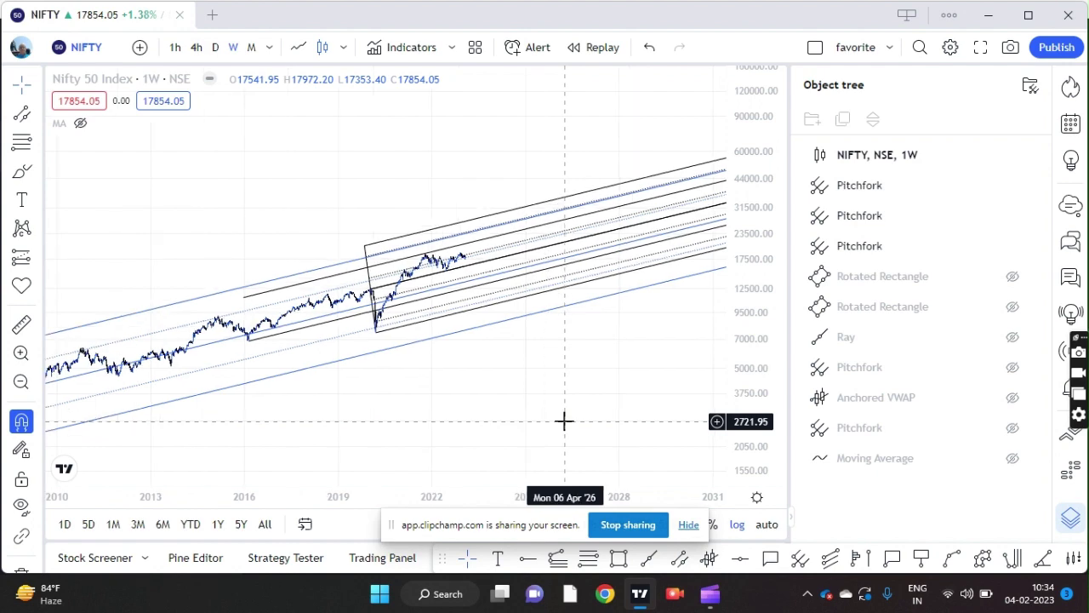
pyautogui.scroll(2, 564, 420)
pyautogui.scroll(3, 752, 362)
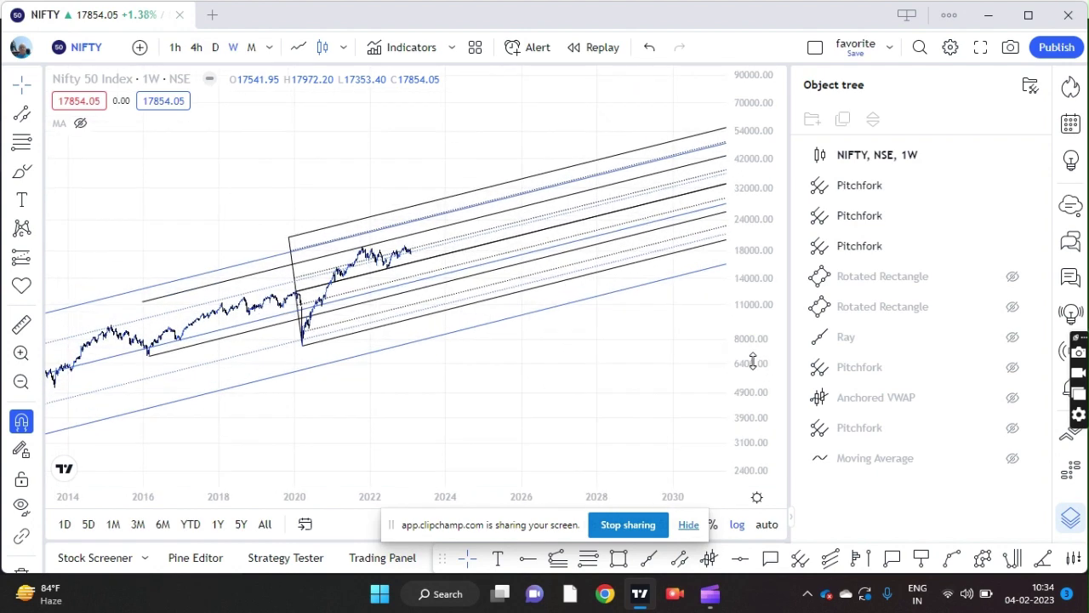
pyautogui.scroll(3, 752, 362)
pyautogui.scroll(2, 513, 382)
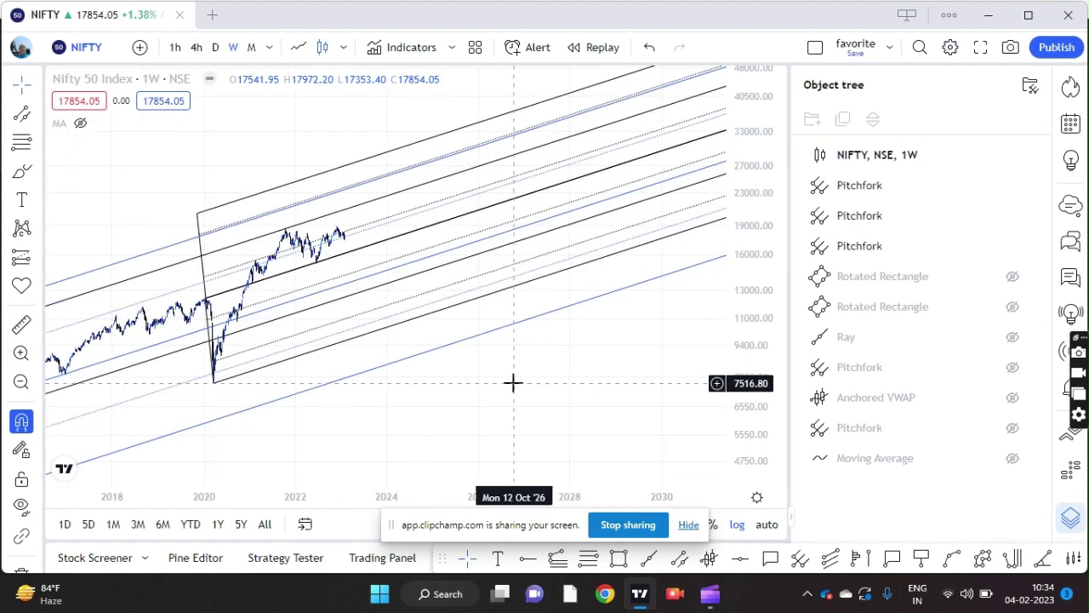
pyautogui.scroll(2, 513, 383)
pyautogui.moveTo(505, 382); pyautogui.dragTo(464, 418)
pyautogui.moveTo(384, 435); pyautogui.dragTo(509, 409)
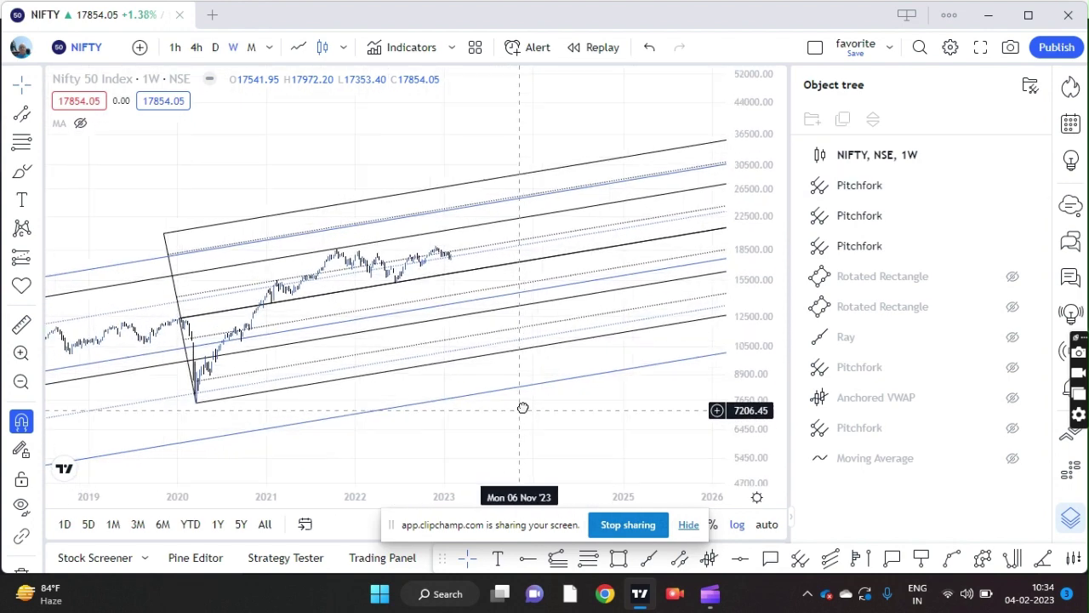
# Enlarge the 2021–2022 price action and show the first rotated rectangle, which marks the mid-2021 consolidation
pyautogui.click(21, 353)
pyautogui.moveTo(242, 240); pyautogui.dragTo(417, 337)
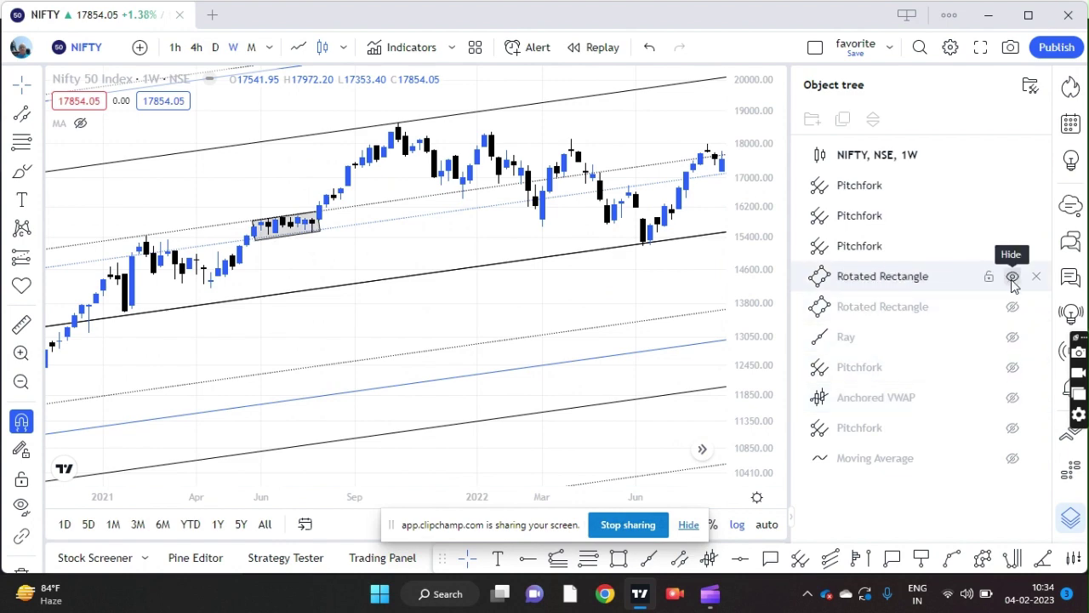
pyautogui.scroll(2, 312, 342)
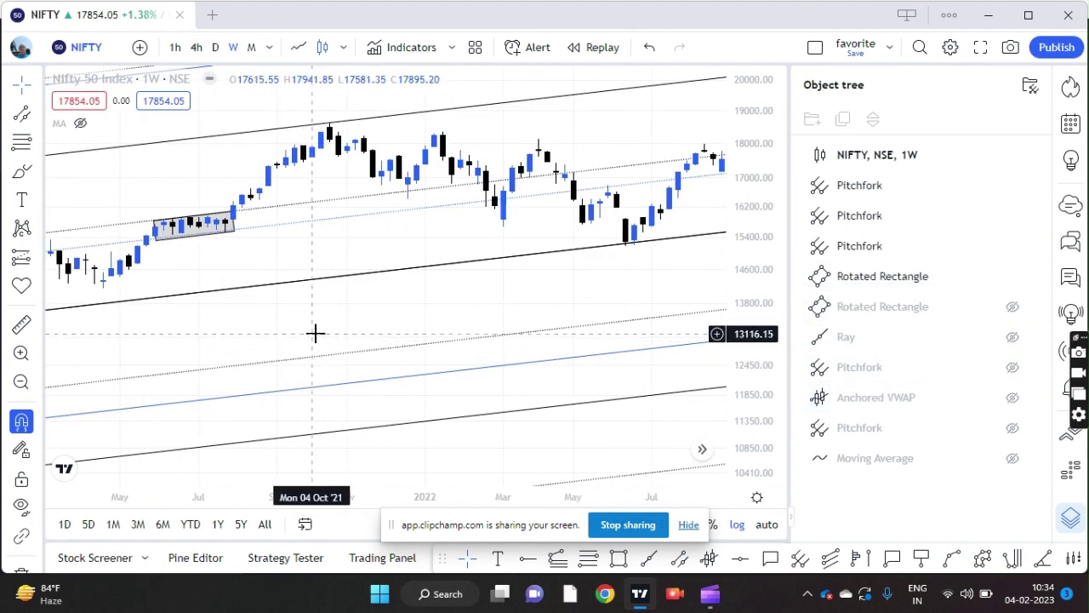
pyautogui.scroll(-1, 315, 334)
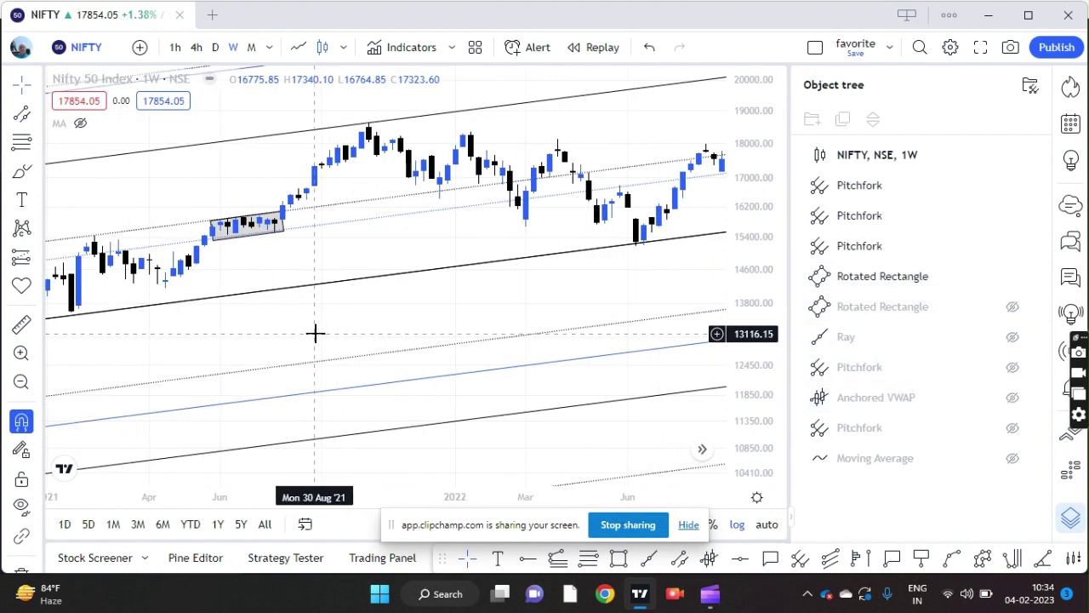
# Examine the candles inside the mid-2021 rectangle and their position between the two dotted pitchfork lines
pyautogui.click(269, 228)
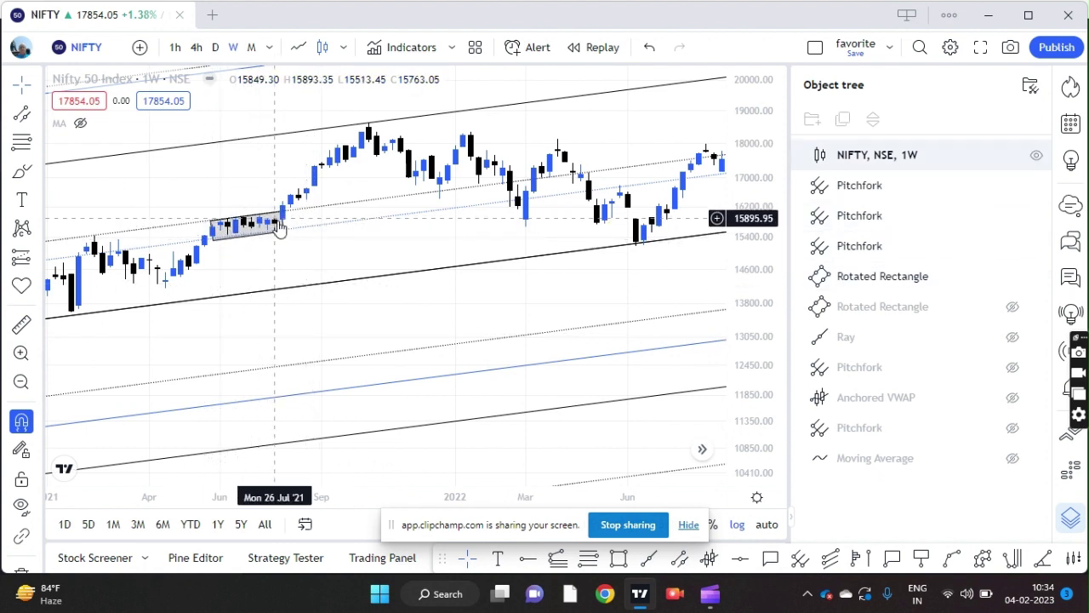
pyautogui.click(246, 226)
pyautogui.click(283, 223)
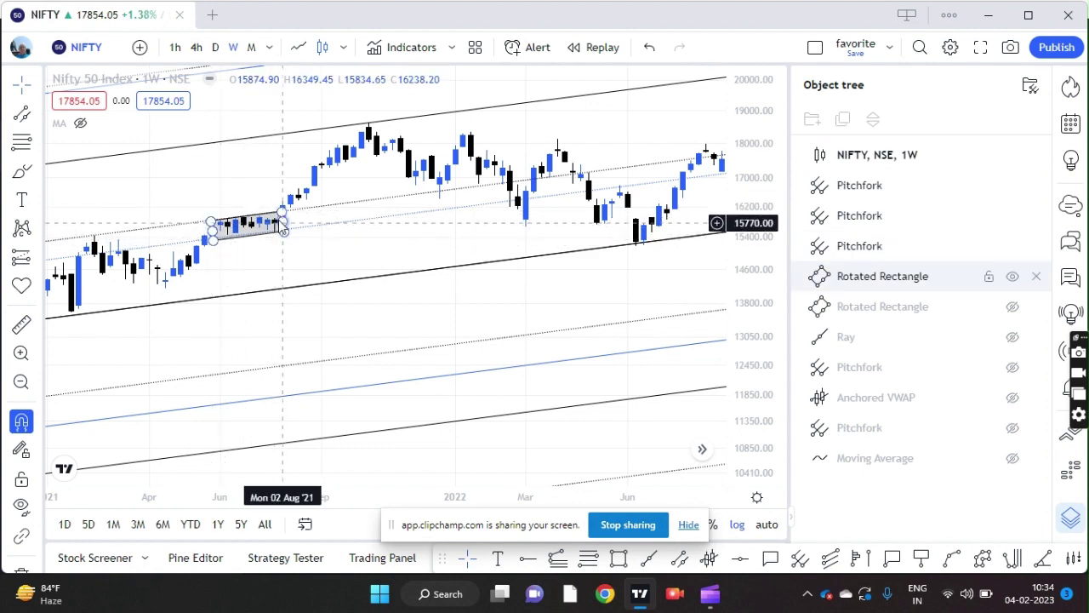
pyautogui.click(205, 247)
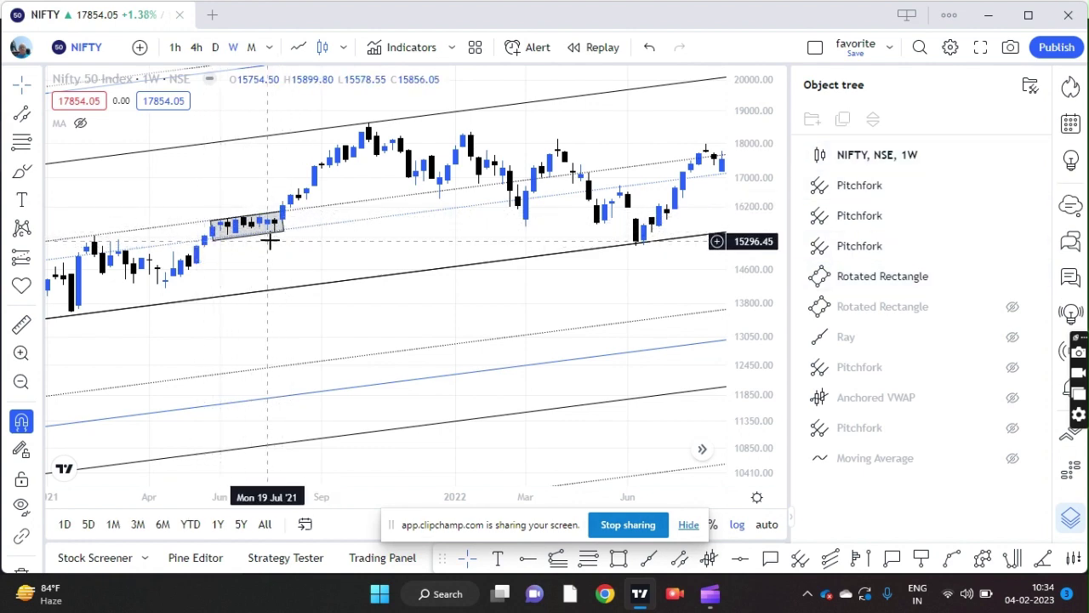
pyautogui.click(252, 214)
pyautogui.click(283, 236)
pyautogui.click(254, 234)
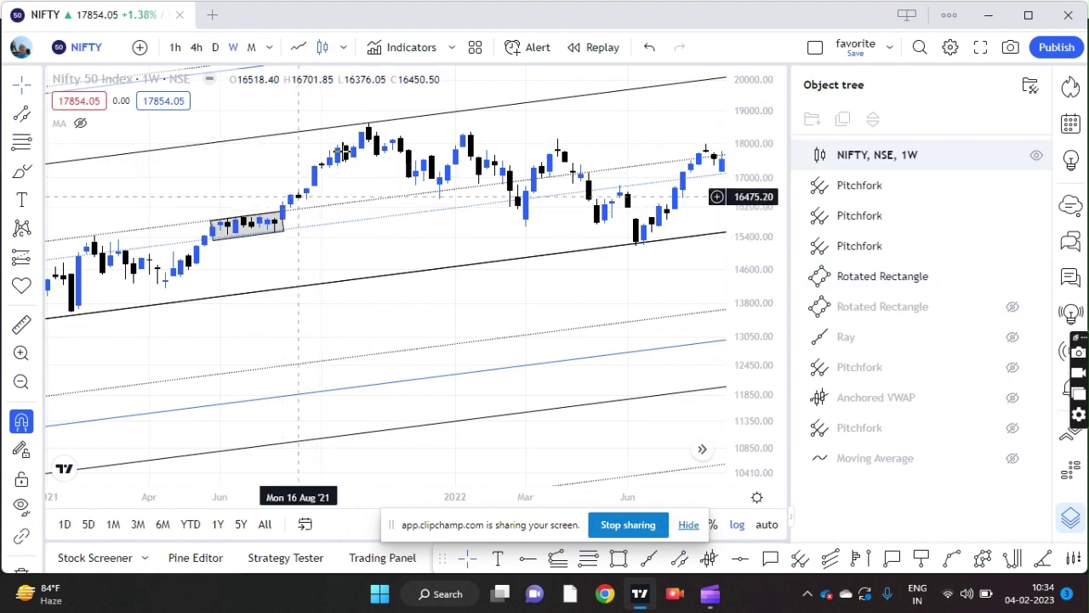
# Bring the latest candles into view and show the second rotated rectangle, around the December 2022 to January 2023 consolidation
pyautogui.scroll(-3, 409, 247)
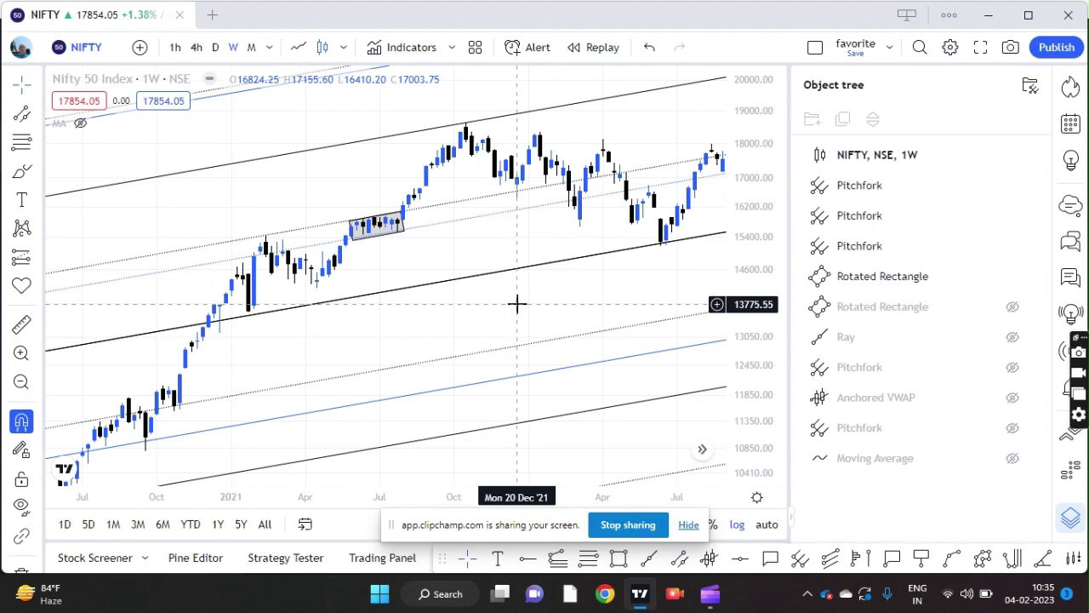
pyautogui.moveTo(609, 305); pyautogui.dragTo(433, 327)
pyautogui.scroll(-1, 496, 326)
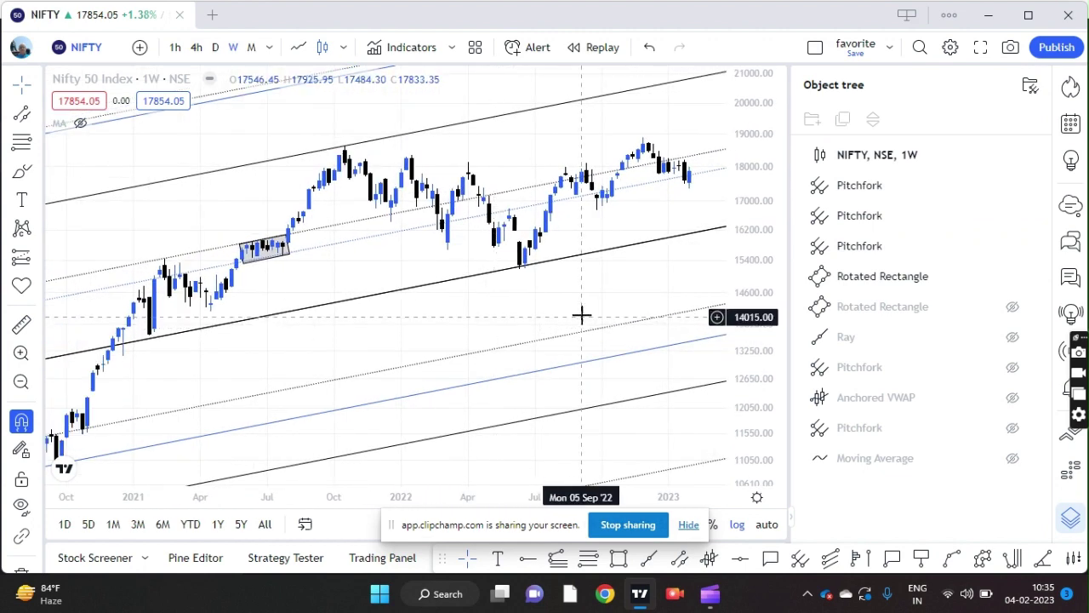
pyautogui.moveTo(581, 316); pyautogui.dragTo(503, 332)
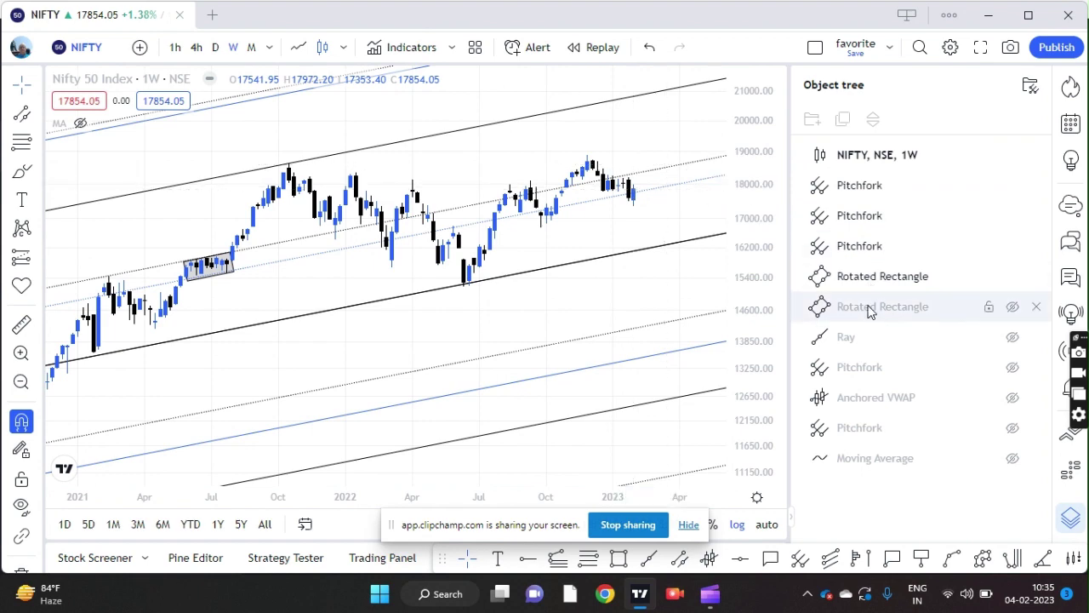
pyautogui.moveTo(1036, 298)
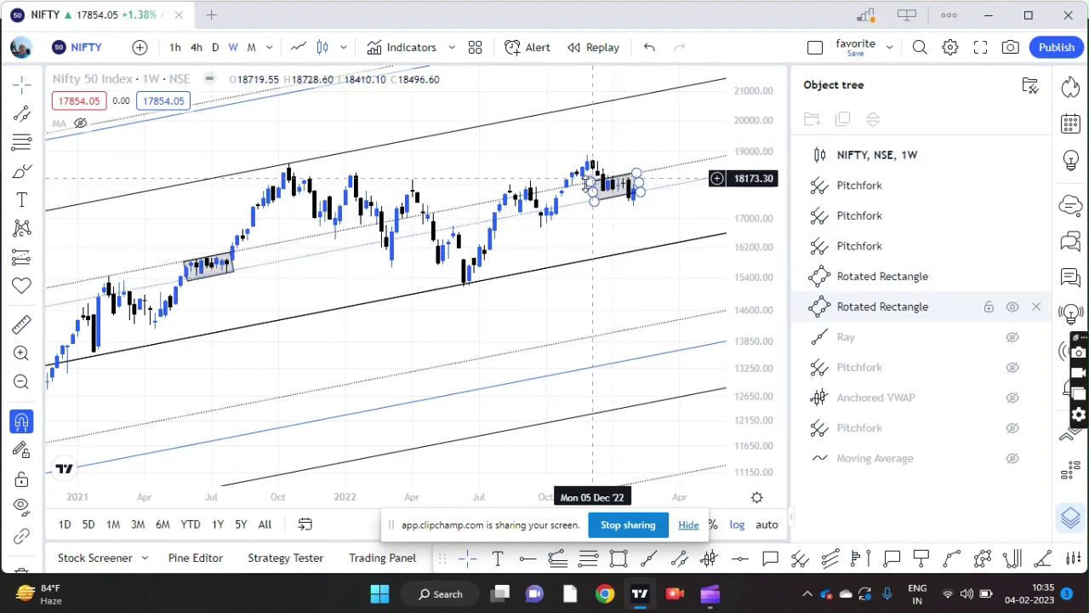
# Examine the latest weekly candles in the second rectangle against the dotted pitchfork lines at a larger time and price scale
pyautogui.scroll(3, 495, 374)
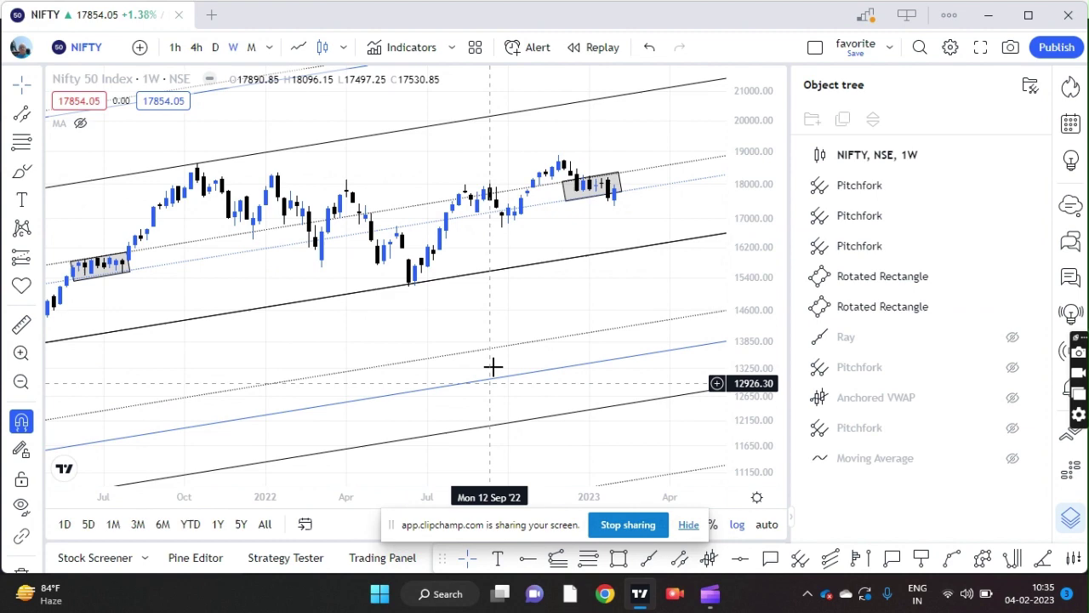
pyautogui.scroll(2, 496, 359)
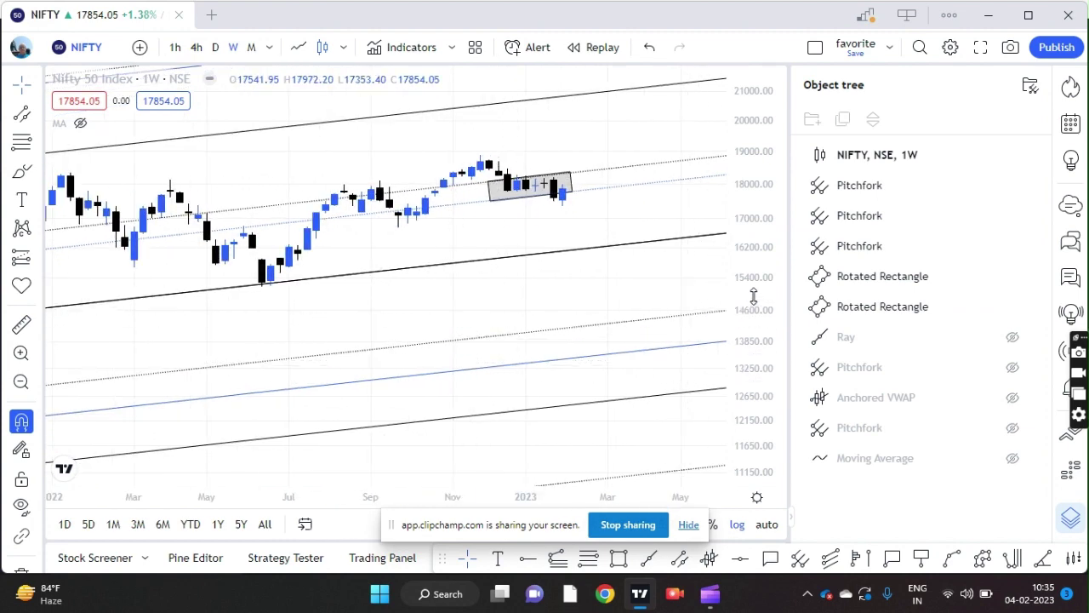
pyautogui.moveTo(753, 295); pyautogui.dragTo(712, 284)
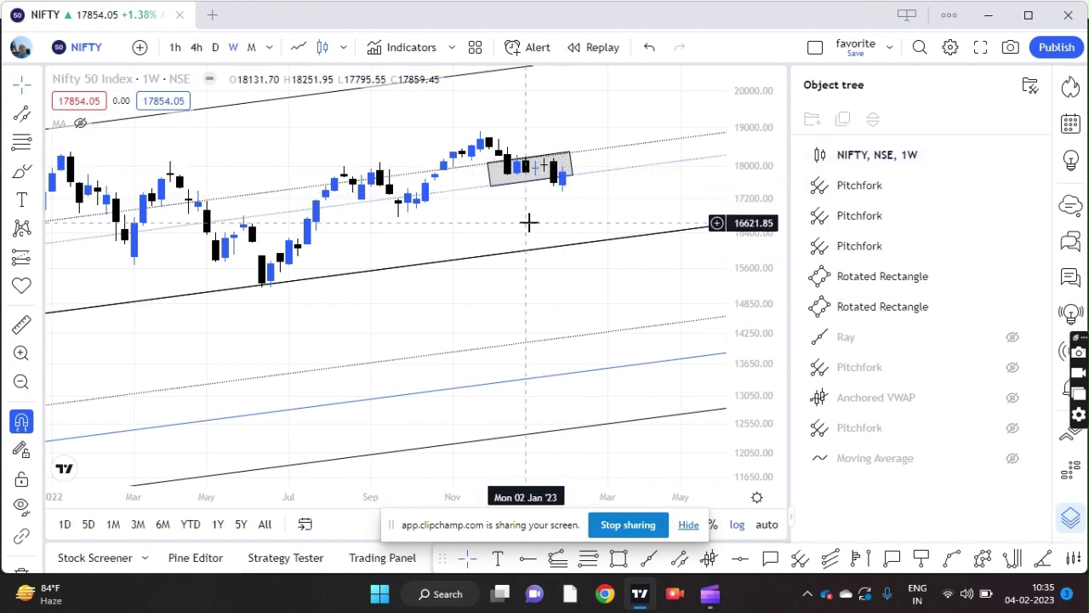
pyautogui.scroll(3, 527, 221)
pyautogui.moveTo(761, 327); pyautogui.dragTo(753, 319)
pyautogui.scroll(1, 556, 266)
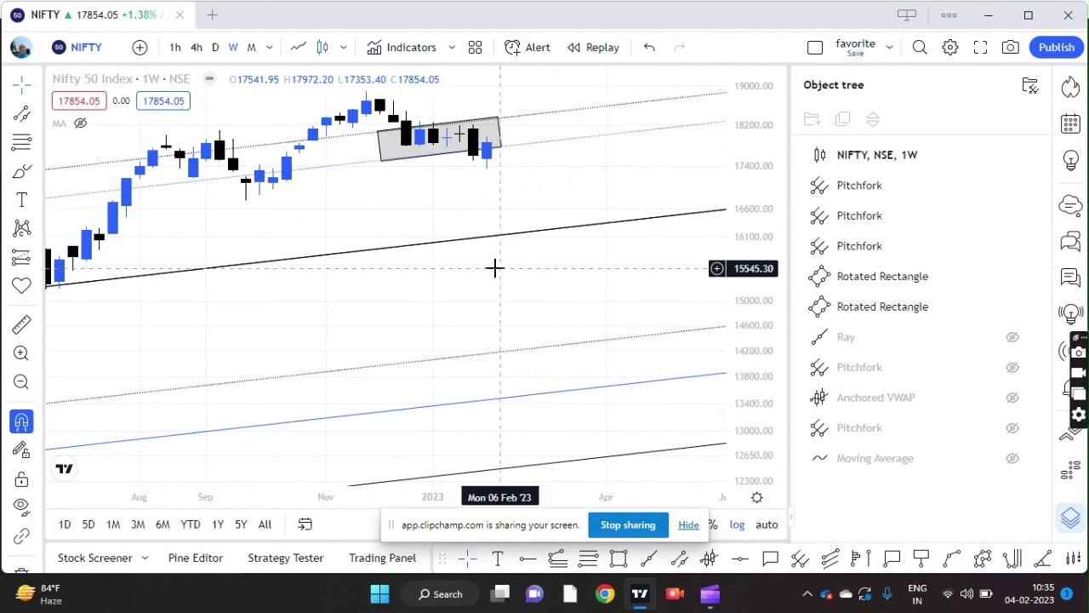
pyautogui.moveTo(494, 268); pyautogui.dragTo(484, 345)
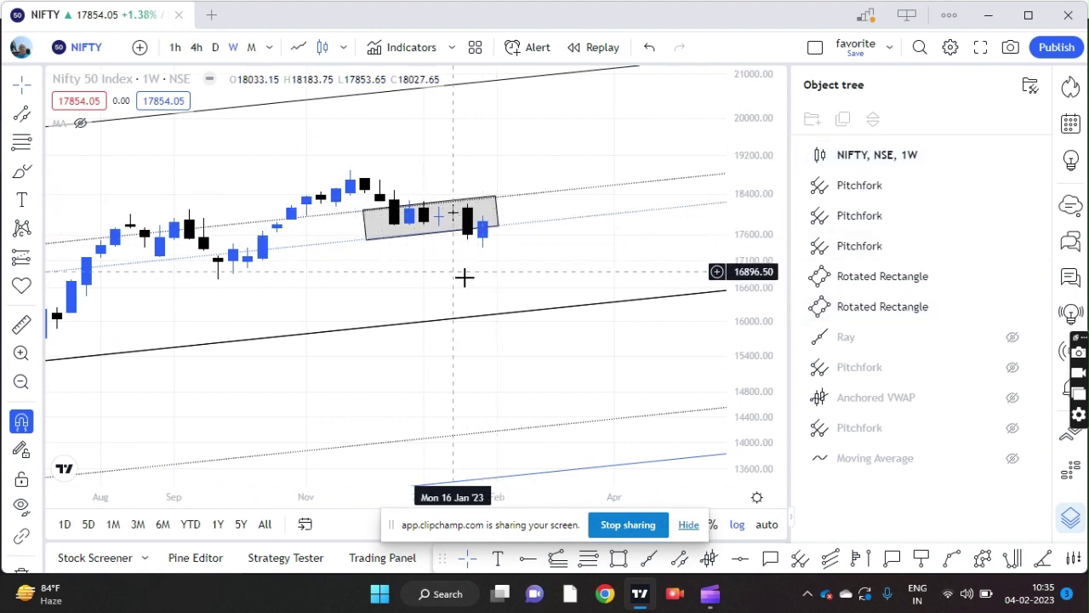
pyautogui.scroll(1, 462, 279)
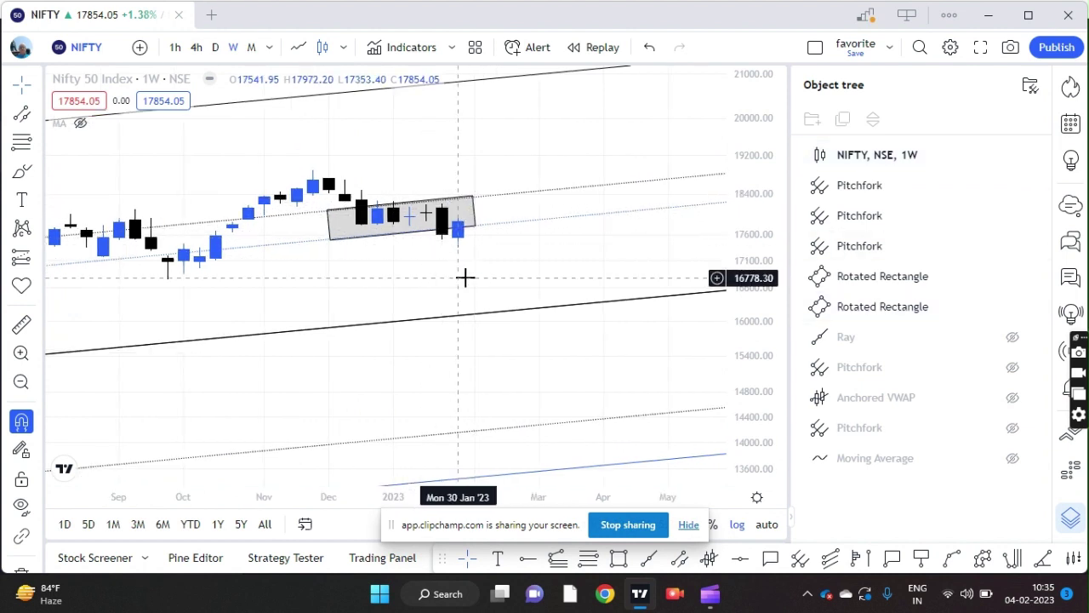
pyautogui.scroll(1, 455, 277)
pyautogui.scroll(-1, 456, 275)
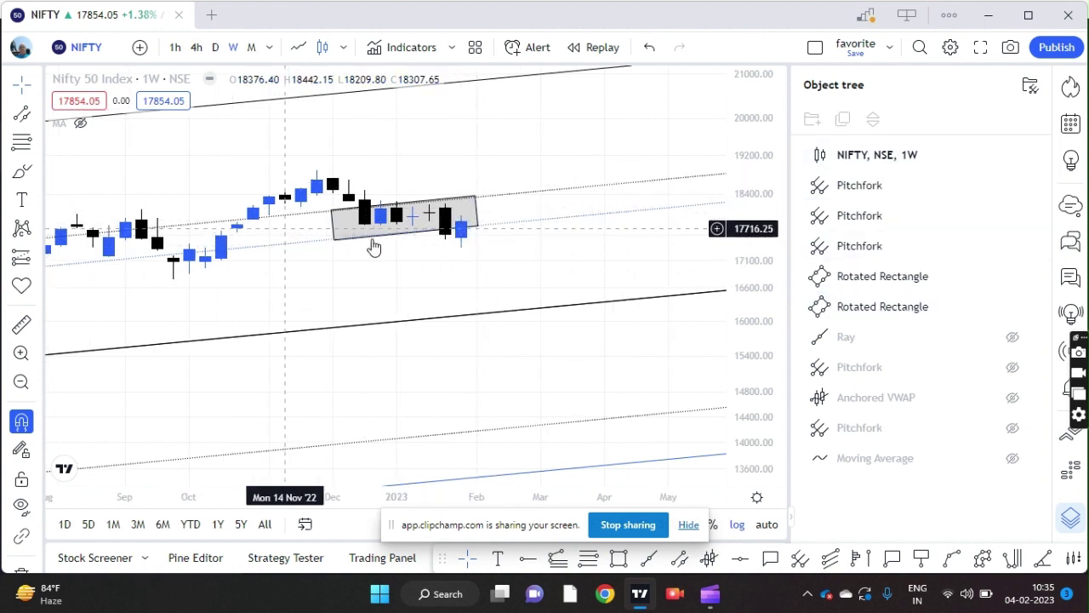
# Compare the mid-2021 and early-2023 rectangles within the pitchfork channels, including the price position relative to the solid median line
pyautogui.scroll(-3, 408, 260)
pyautogui.scroll(-3, 511, 281)
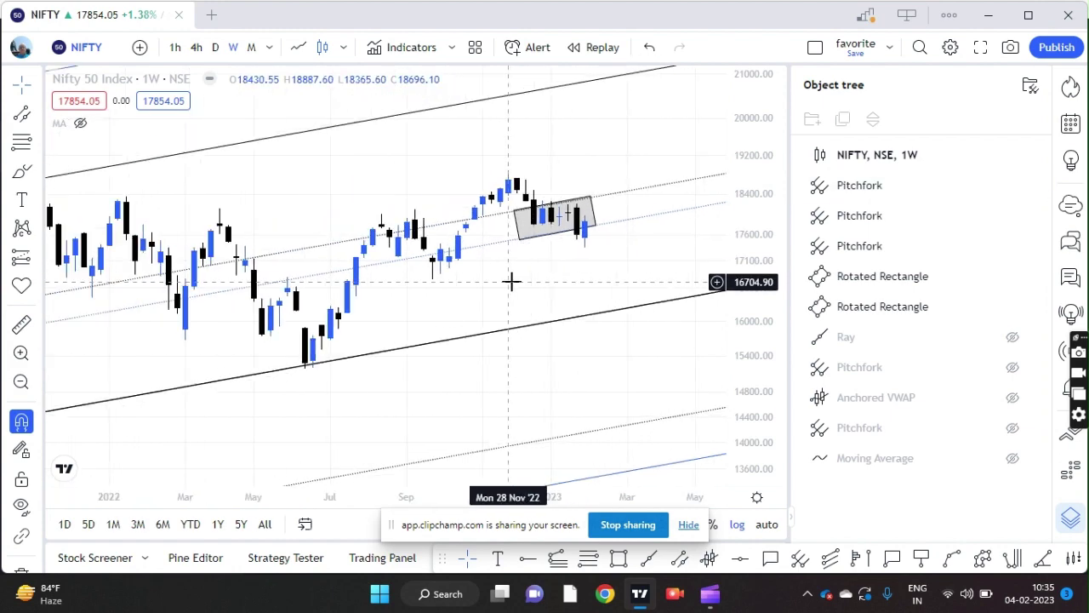
pyautogui.scroll(-3, 760, 289)
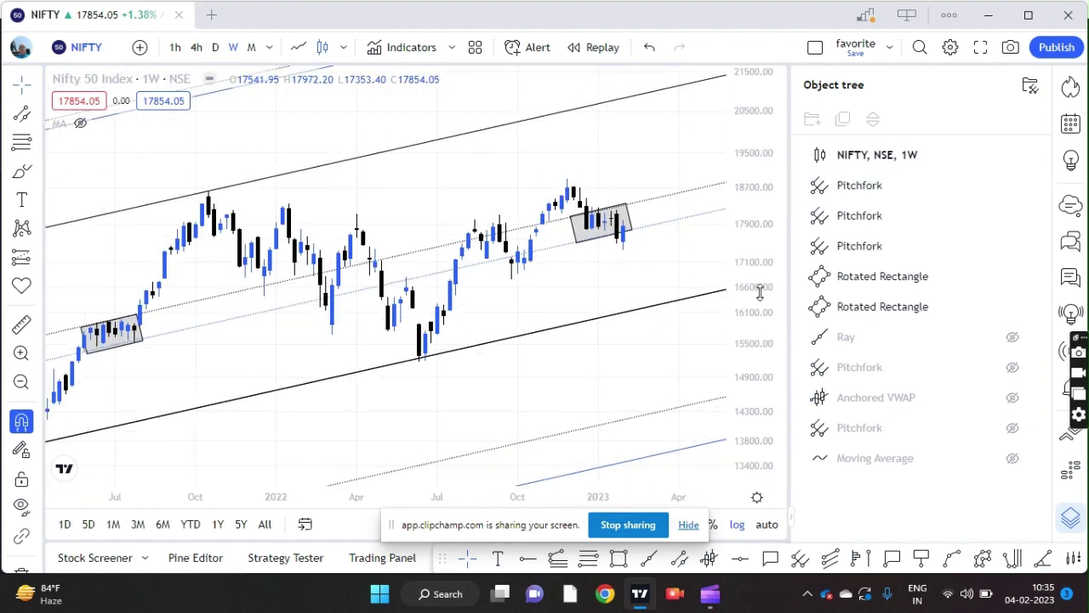
pyautogui.scroll(-2, 540, 385)
pyautogui.scroll(-1, 529, 393)
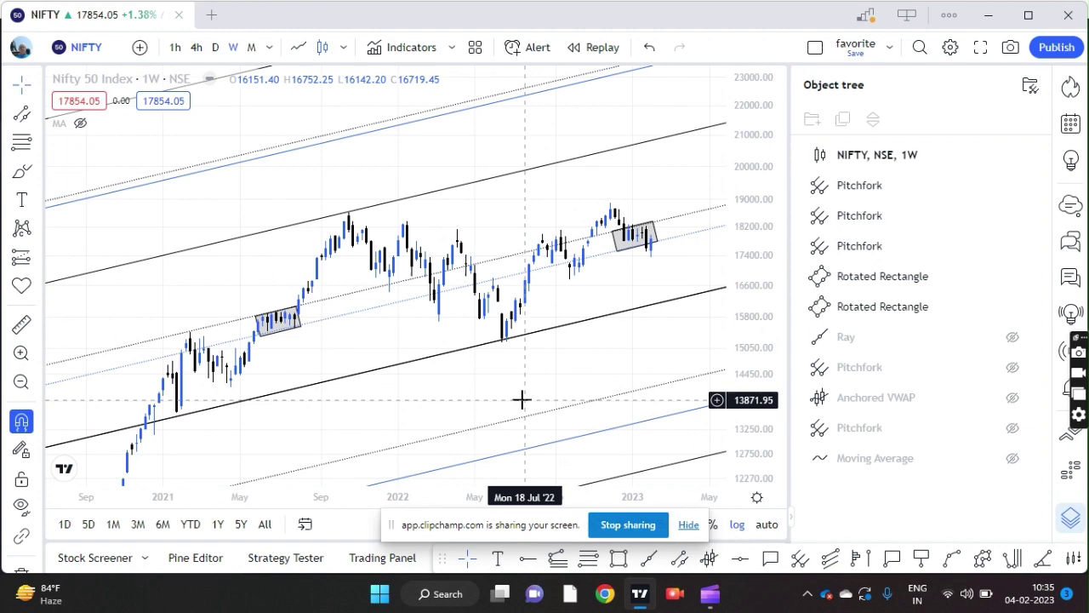
pyautogui.scroll(2, 520, 399)
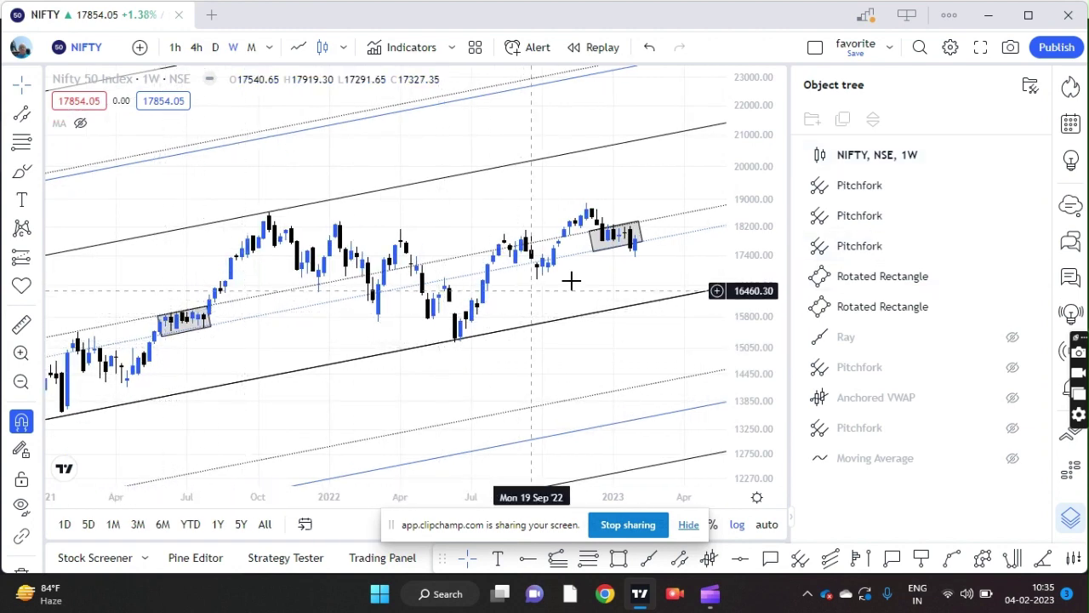
pyautogui.scroll(-1, 576, 367)
pyautogui.moveTo(522, 376); pyautogui.dragTo(409, 388)
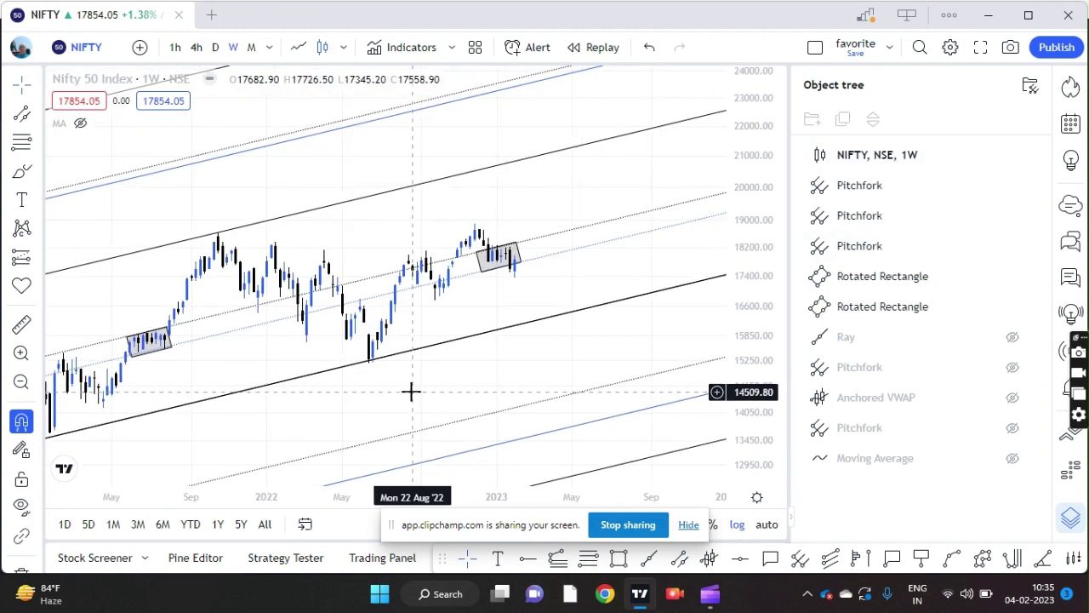
pyautogui.moveTo(760, 338); pyautogui.dragTo(760, 362)
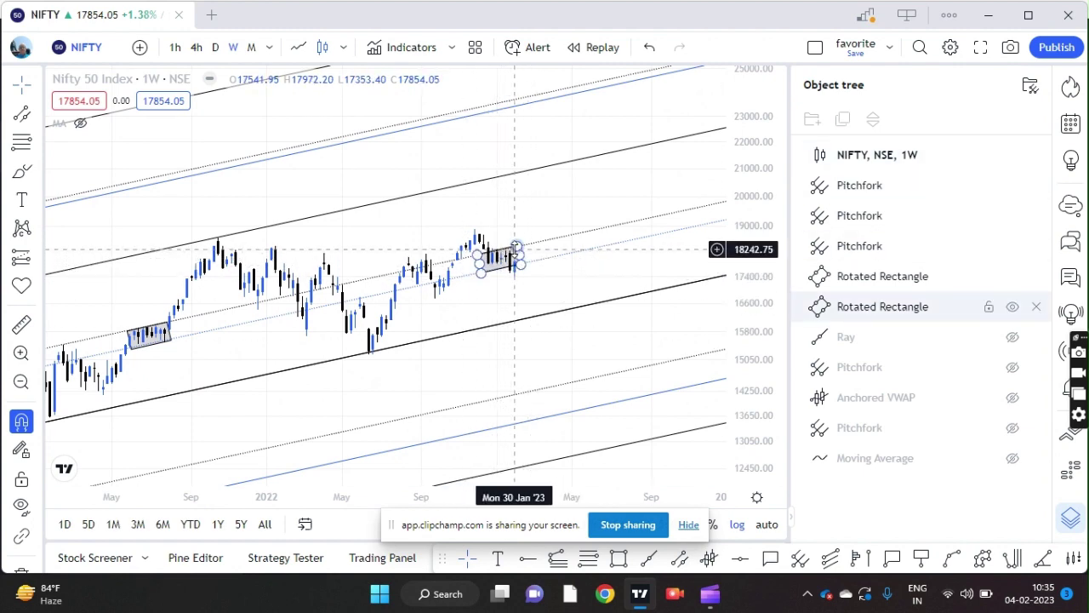
pyautogui.scroll(-2, 564, 294)
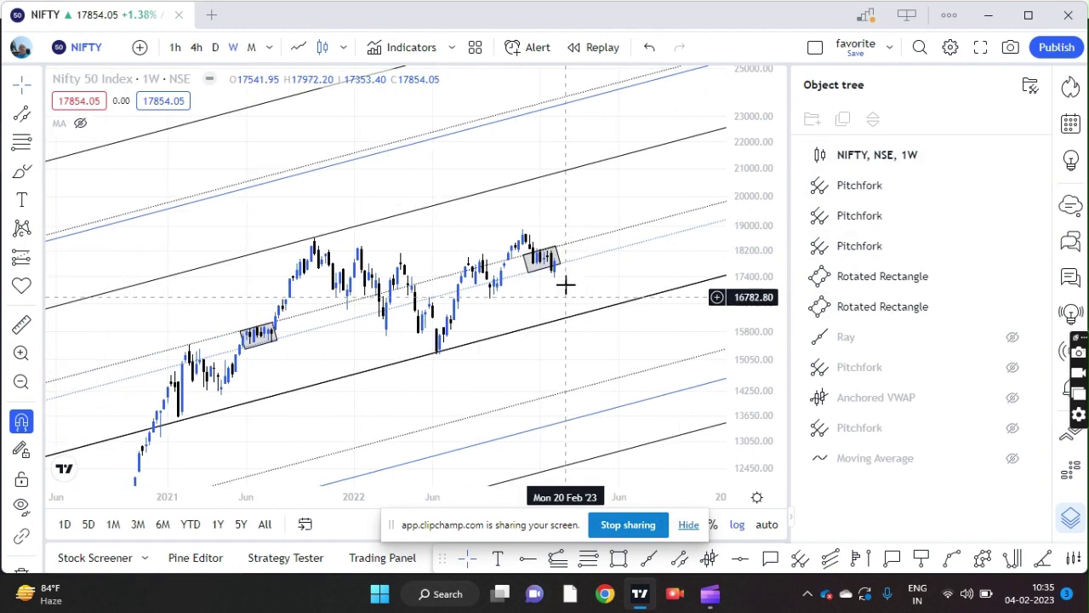
pyautogui.click(563, 286)
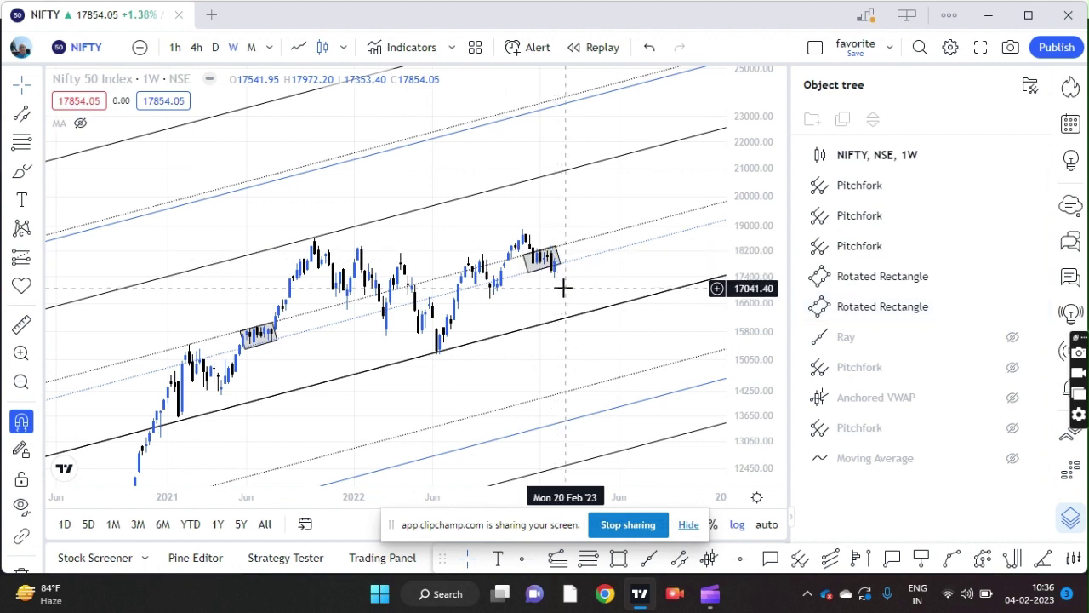
# Compare the latest candles in the early-2023 rectangle with the mid-2021 rectangle's breakout and the pitchfork lines above and below
pyautogui.scroll(1, 564, 287)
pyautogui.click(543, 261)
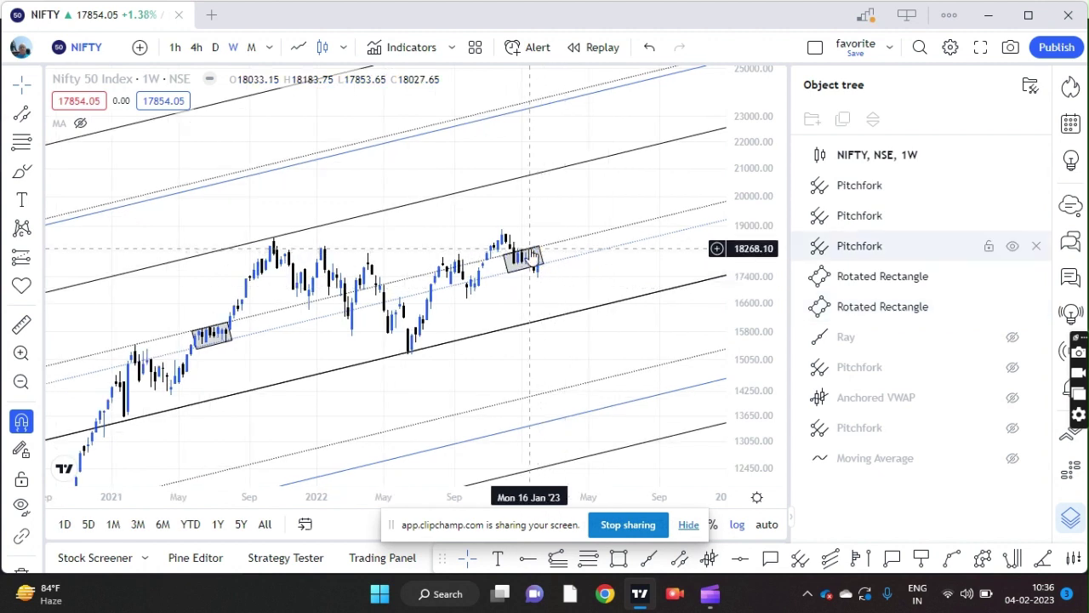
pyautogui.click(534, 244)
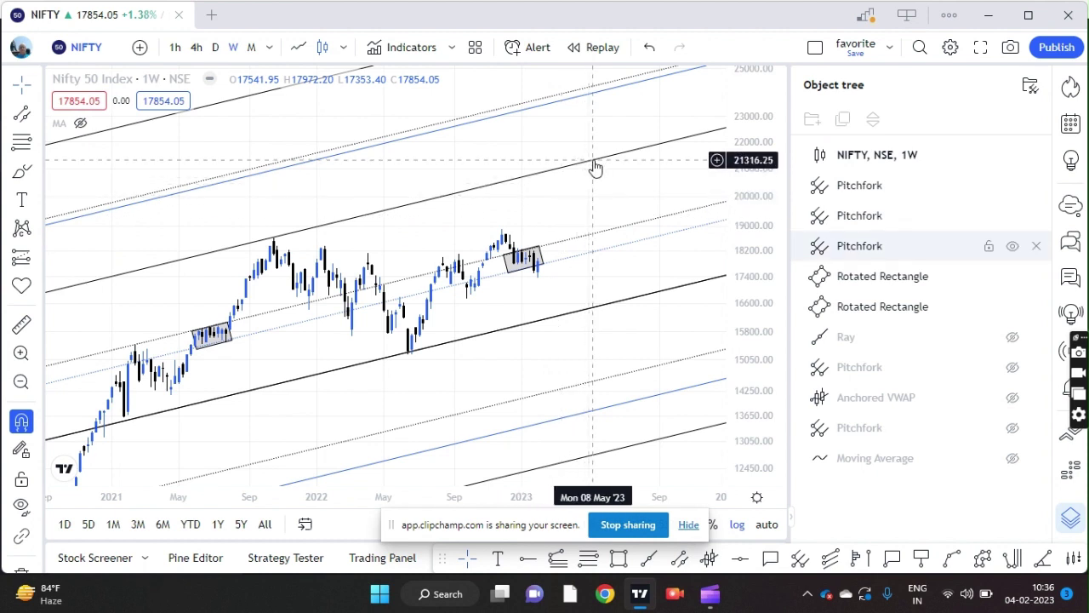
pyautogui.click(538, 268)
pyautogui.click(540, 276)
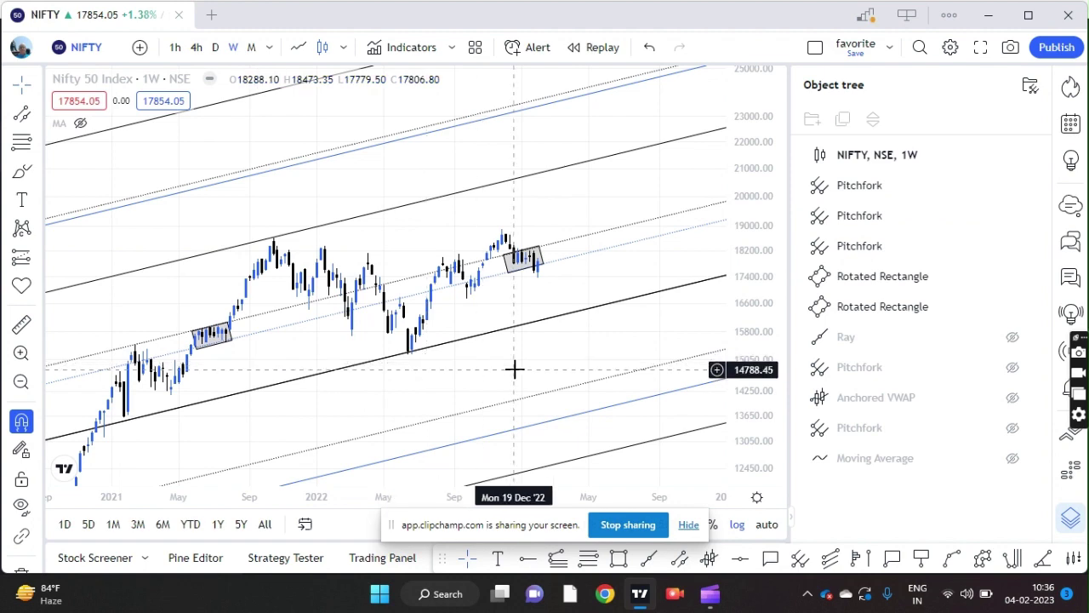
pyautogui.scroll(1, 587, 368)
pyautogui.scroll(-1, 748, 356)
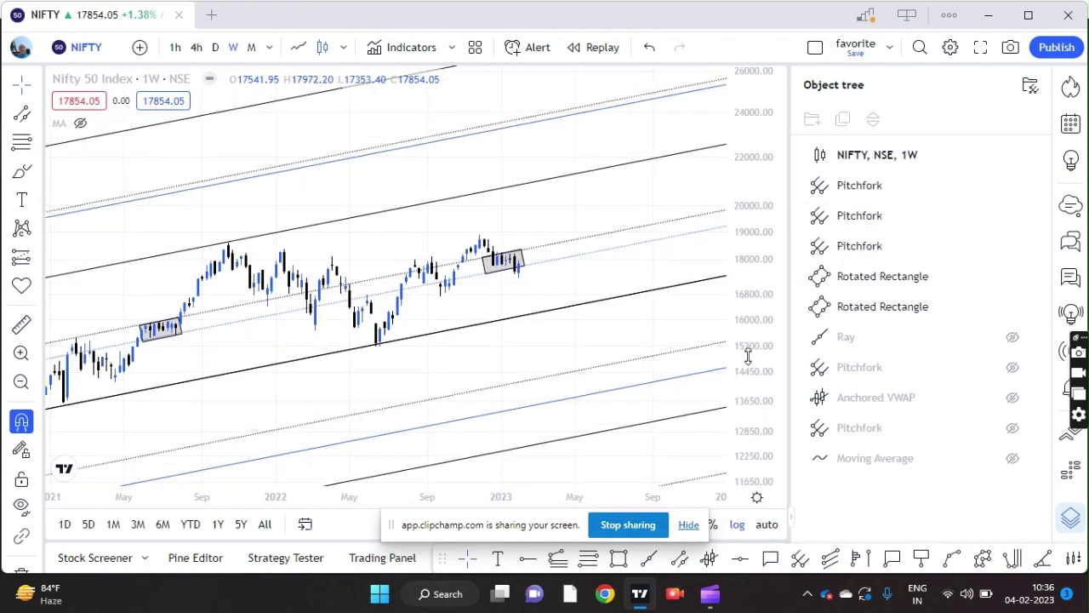
pyautogui.scroll(-1, 748, 356)
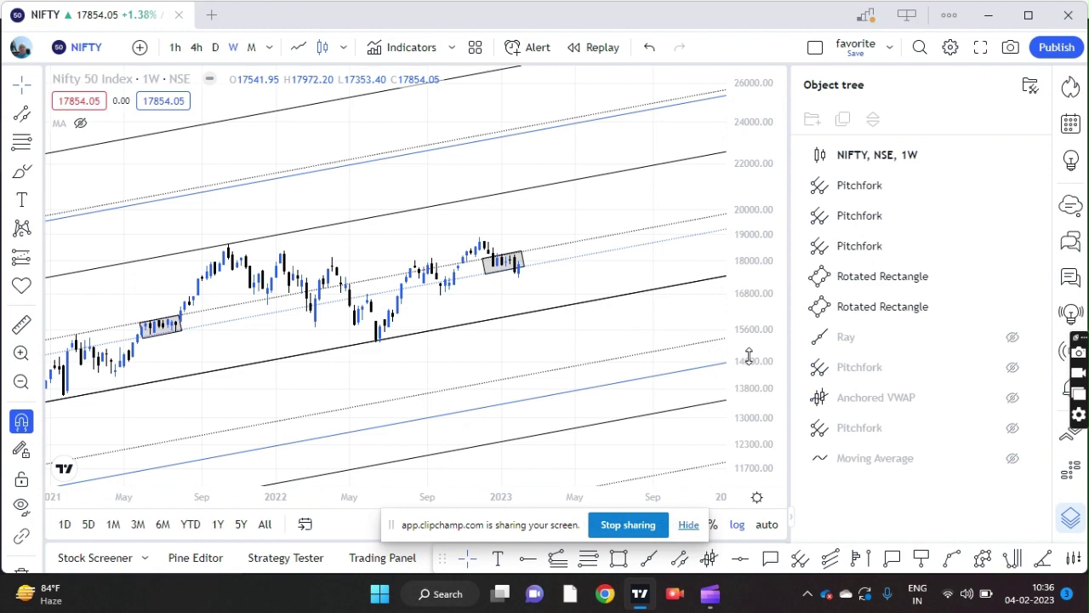
pyautogui.scroll(1, 749, 357)
pyautogui.scroll(-1, 743, 357)
pyautogui.scroll(-1, 306, 310)
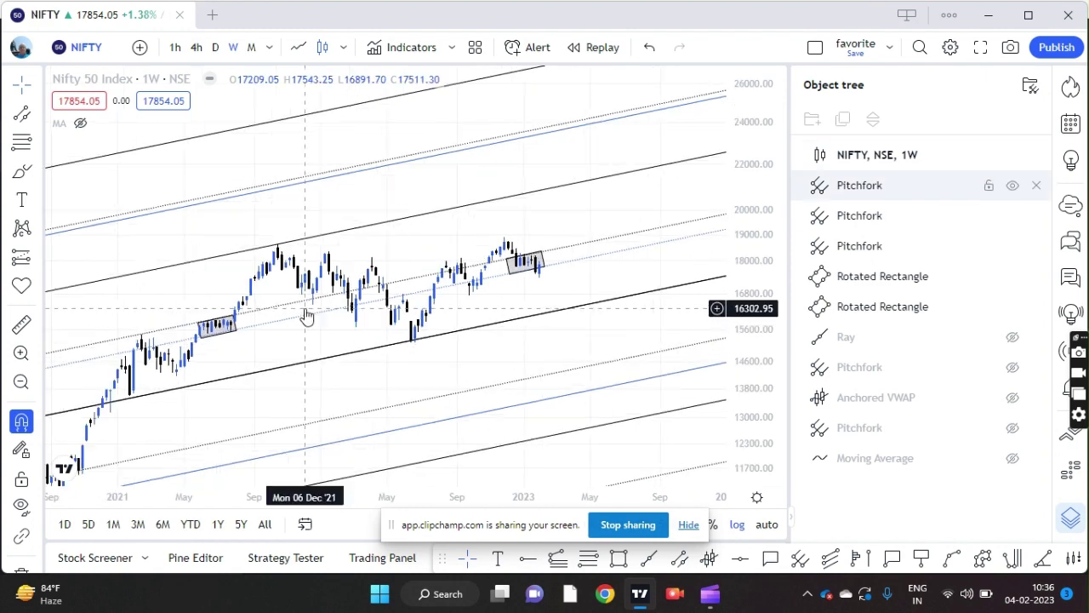
pyautogui.click(238, 314)
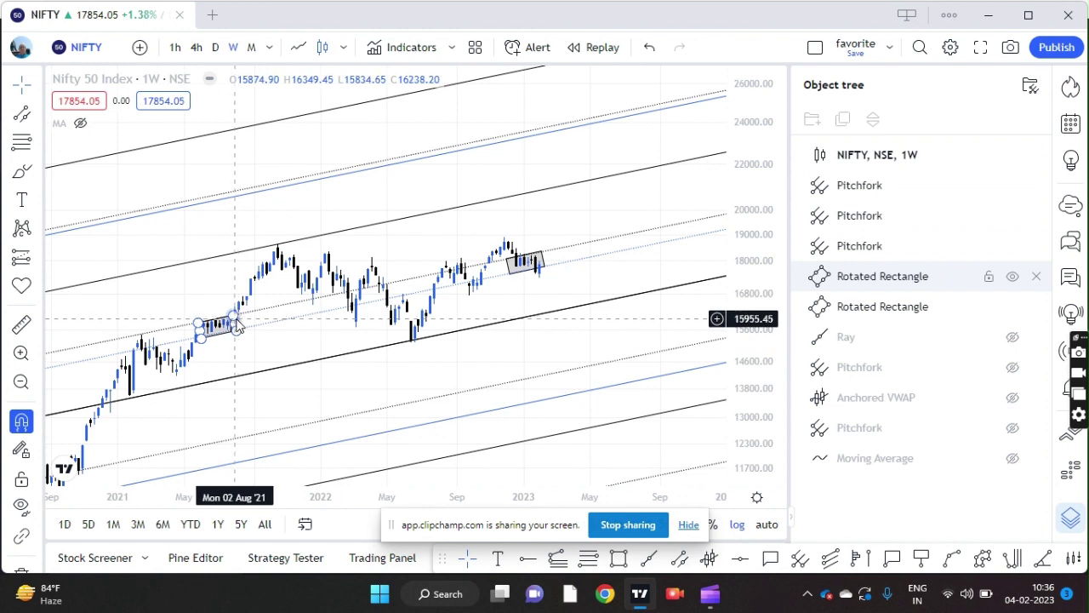
pyautogui.click(543, 260)
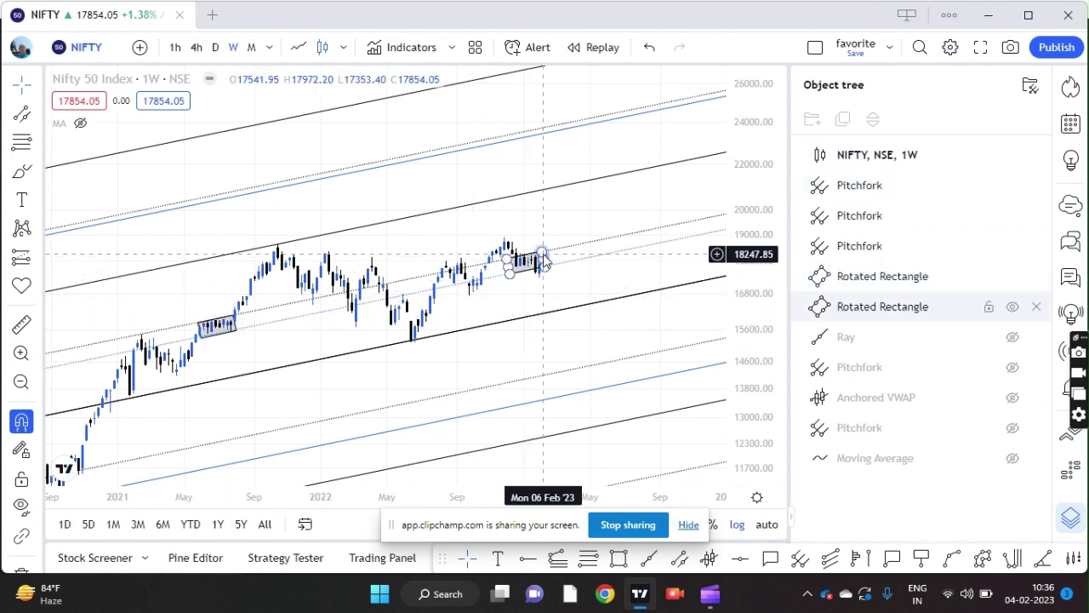
pyautogui.click(581, 193)
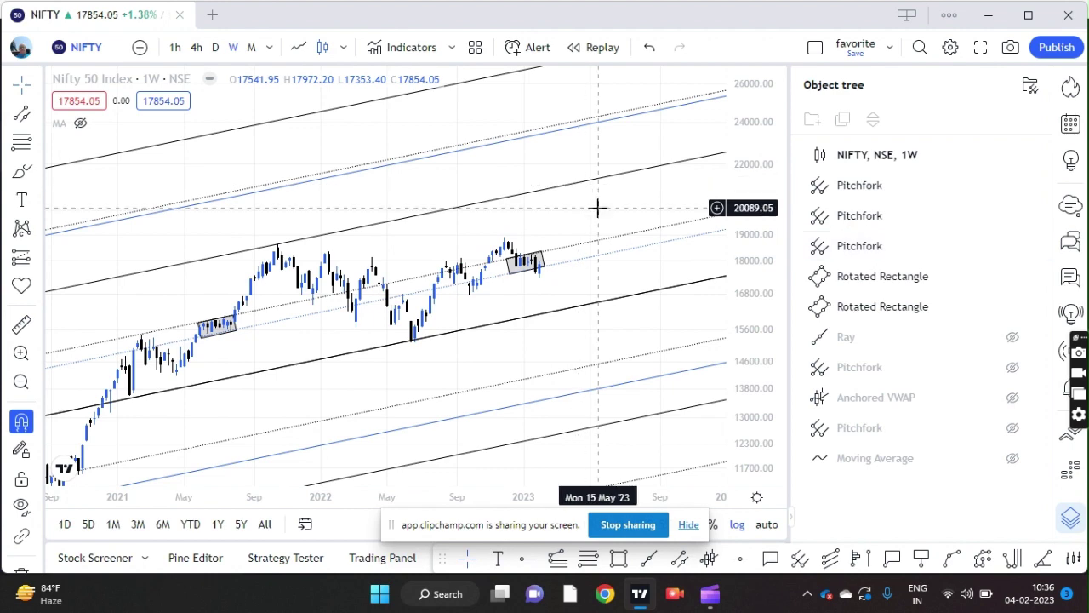
# Hide the three visible pitchforks and both rotated rectangles, leaving only the weekly Nifty candles on the chart
pyautogui.scroll(-3, 764, 309)
pyautogui.scroll(-4, 762, 312)
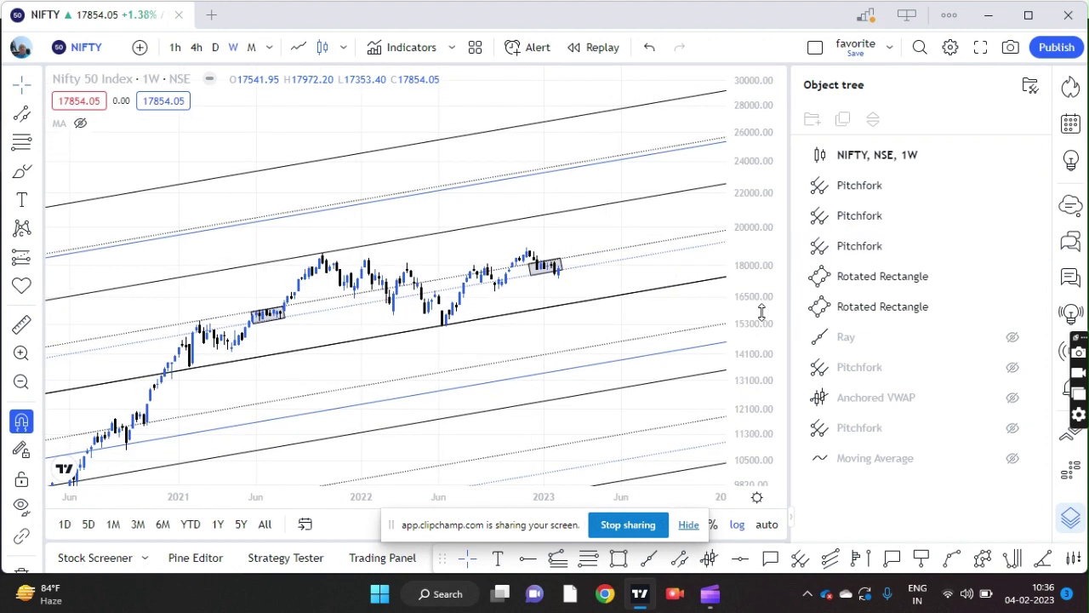
pyautogui.scroll(-2, 573, 339)
pyautogui.scroll(-2, 574, 346)
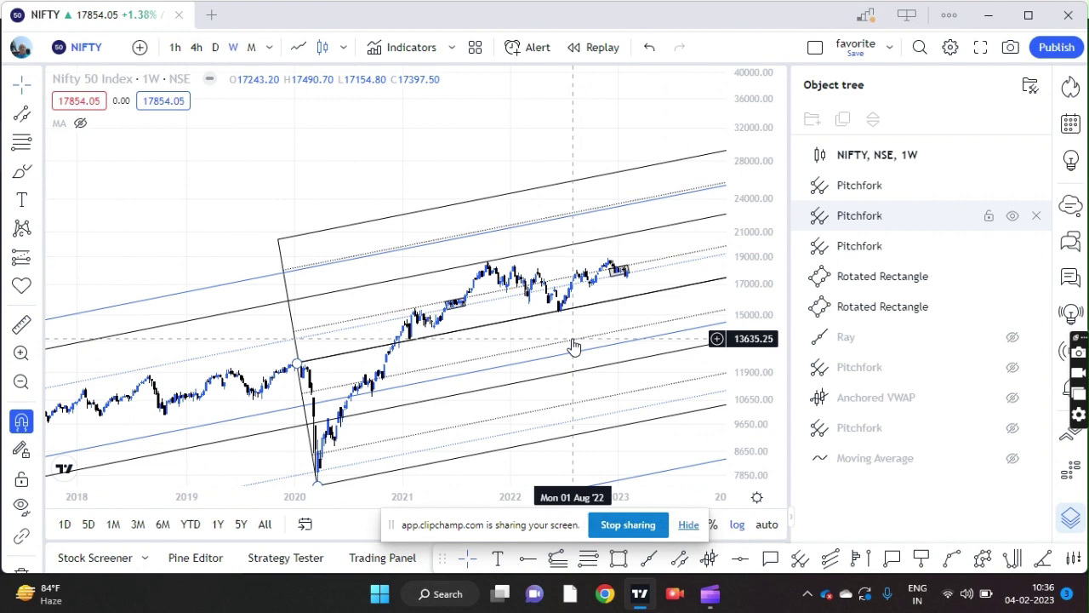
pyautogui.scroll(-1, 736, 347)
pyautogui.moveTo(340, 135); pyautogui.dragTo(282, 114)
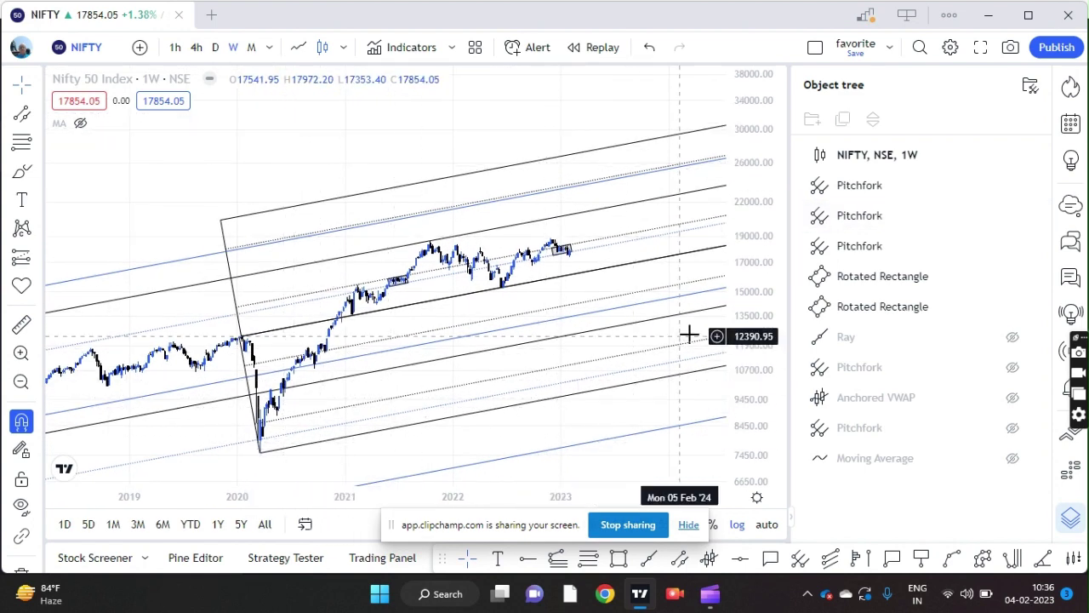
pyautogui.scroll(-1, 731, 324)
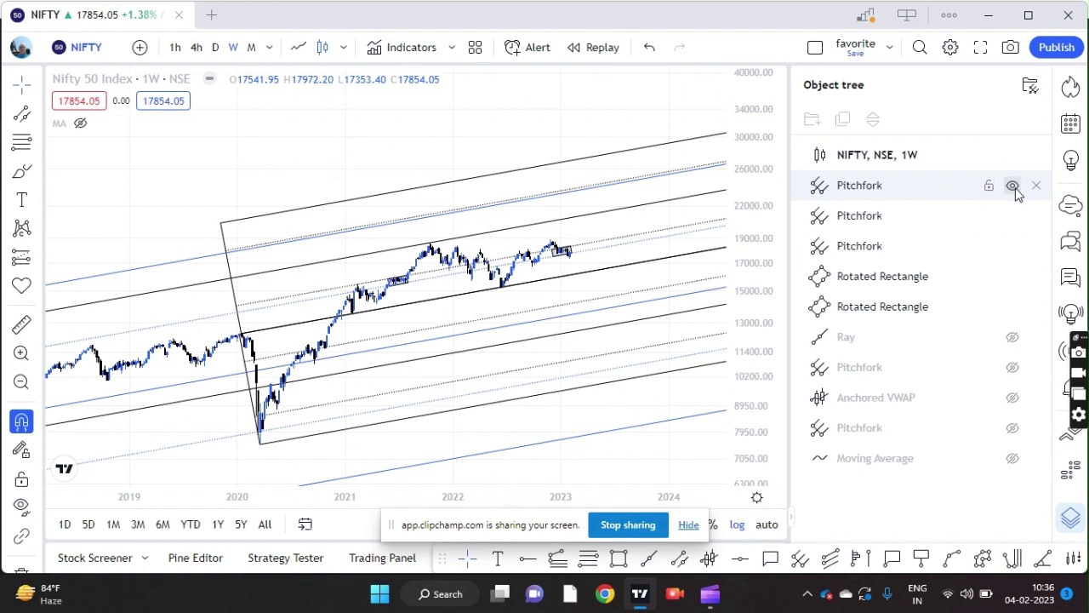
pyautogui.click(1013, 185)
pyautogui.click(1013, 215)
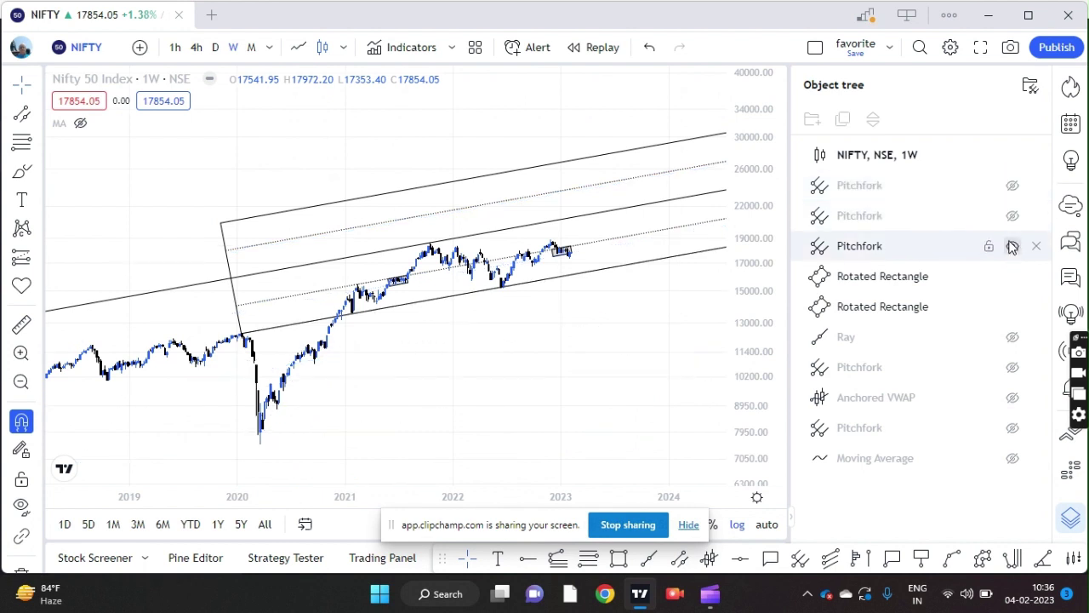
pyautogui.click(1012, 246)
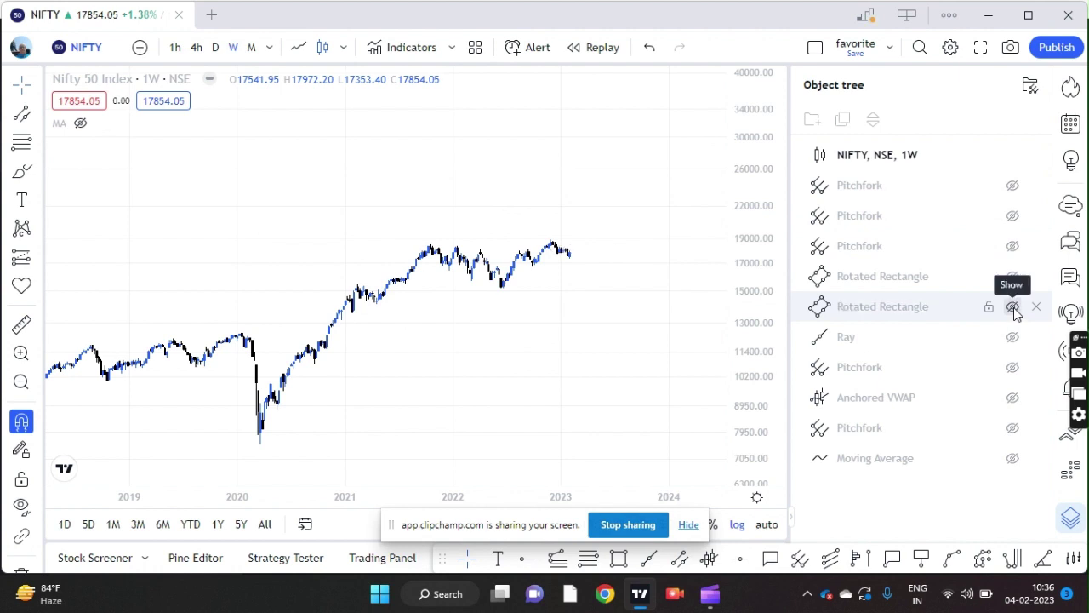
pyautogui.click(1013, 308)
pyautogui.click(1014, 307)
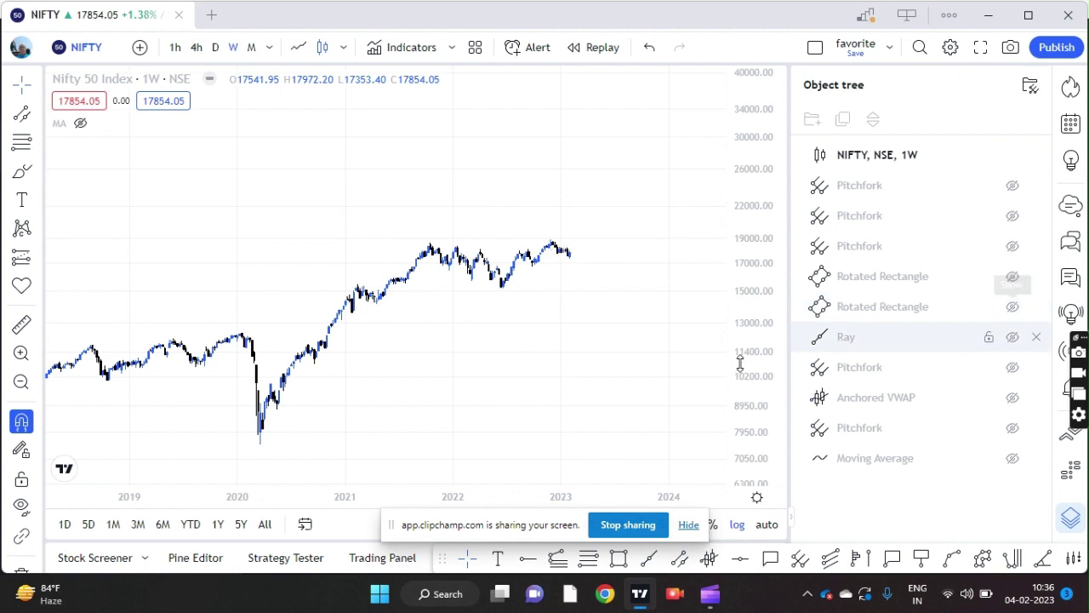
# Examine the bare weekly price action from the 2020 low to early 2023, focusing on the swings since late 2021
pyautogui.moveTo(742, 356); pyautogui.dragTo(751, 348)
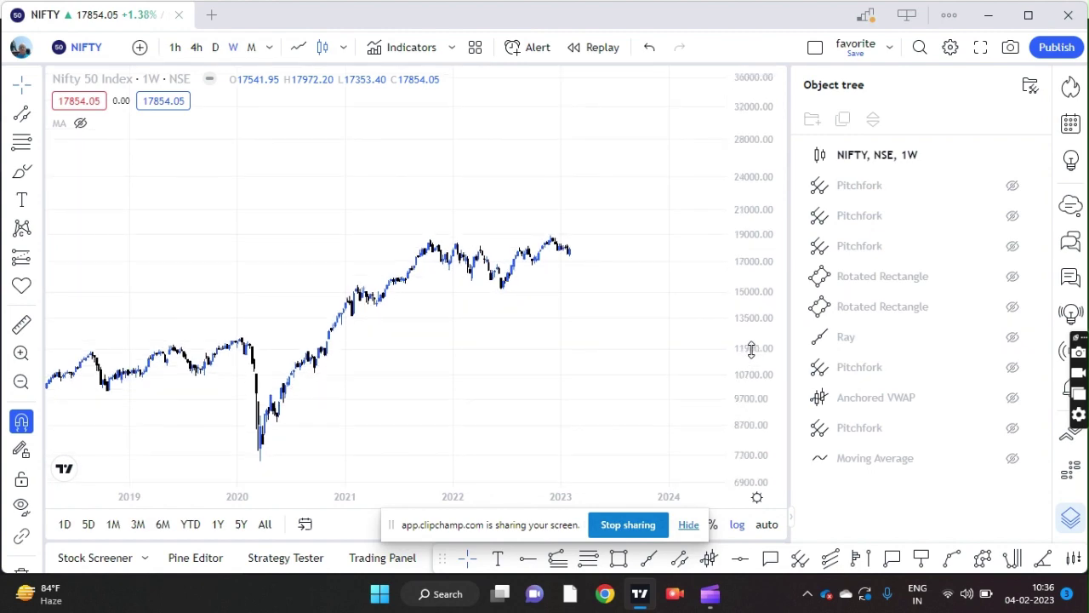
pyautogui.scroll(3, 551, 335)
pyautogui.scroll(-4, 551, 335)
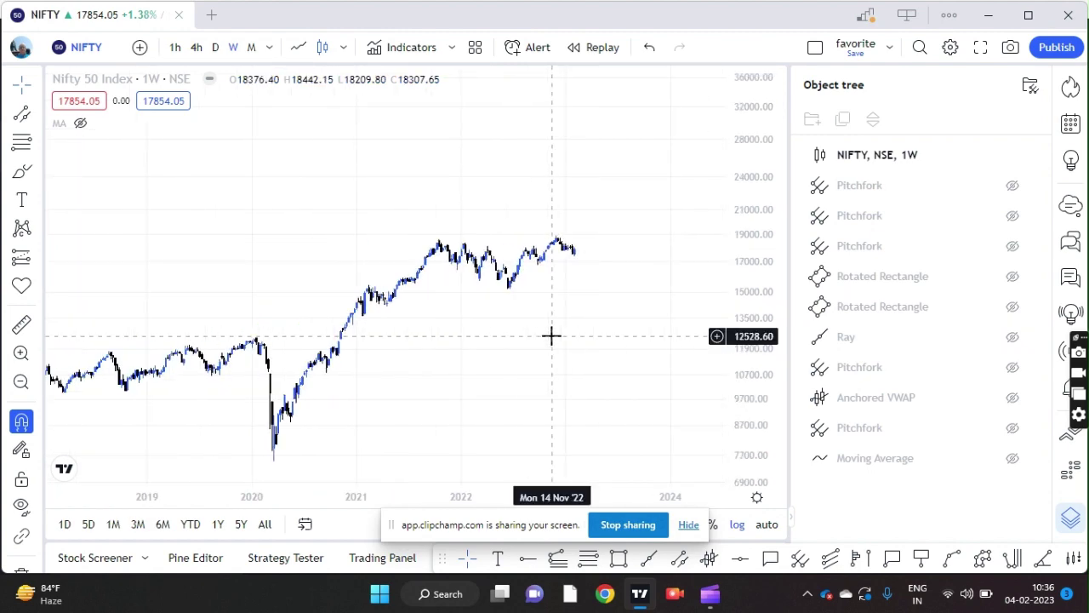
pyautogui.scroll(2, 550, 335)
pyautogui.moveTo(513, 346); pyautogui.dragTo(583, 304)
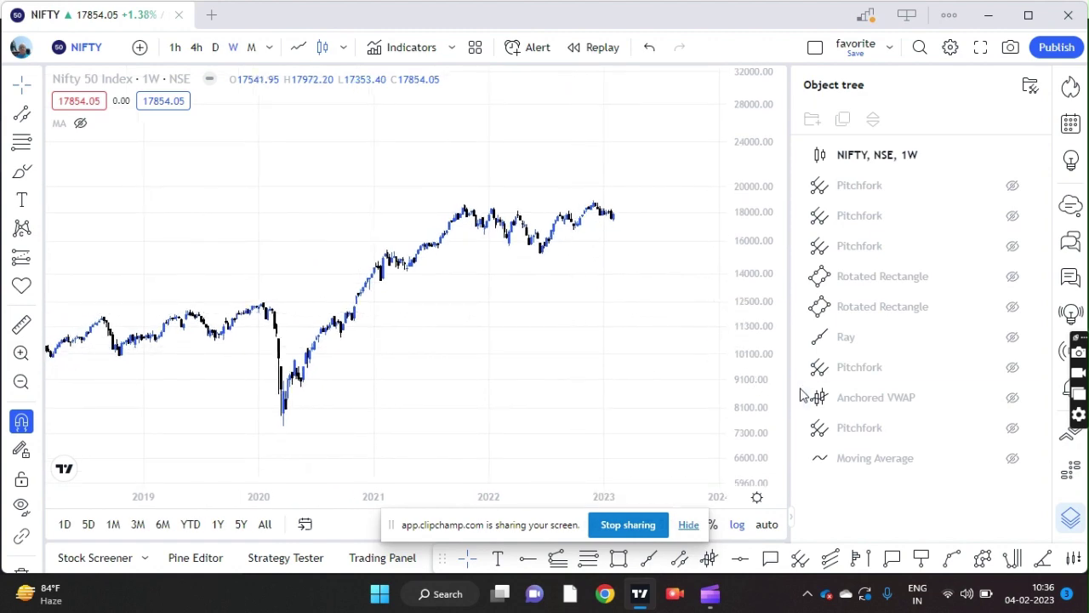
pyautogui.moveTo(752, 374); pyautogui.dragTo(749, 374)
pyautogui.scroll(2, 520, 332)
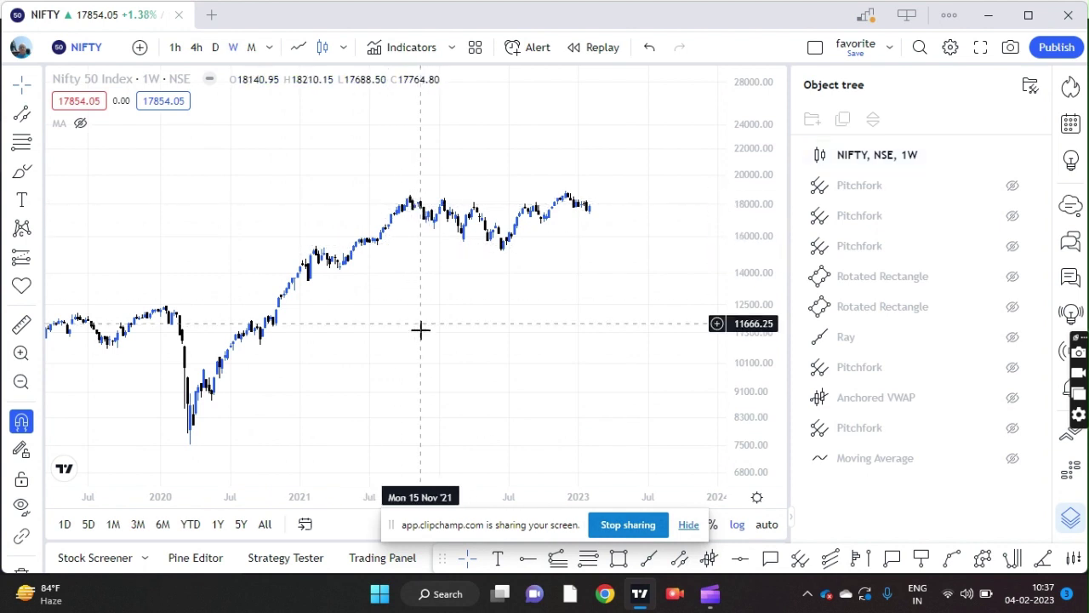
pyautogui.scroll(1, 413, 330)
pyautogui.scroll(3, 394, 348)
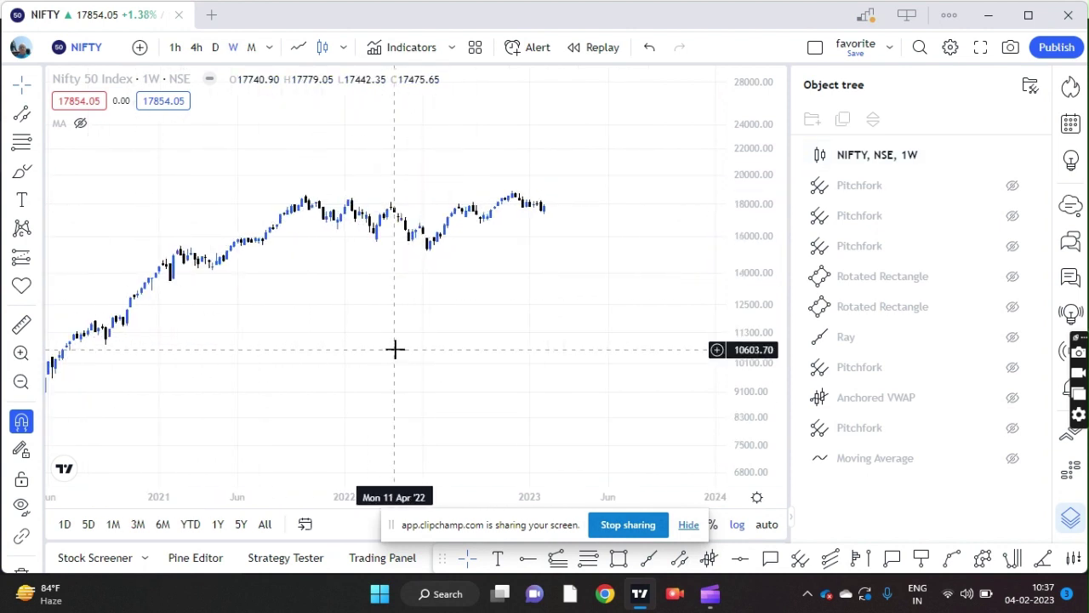
pyautogui.scroll(-1, 442, 358)
pyautogui.moveTo(465, 365); pyautogui.dragTo(524, 456)
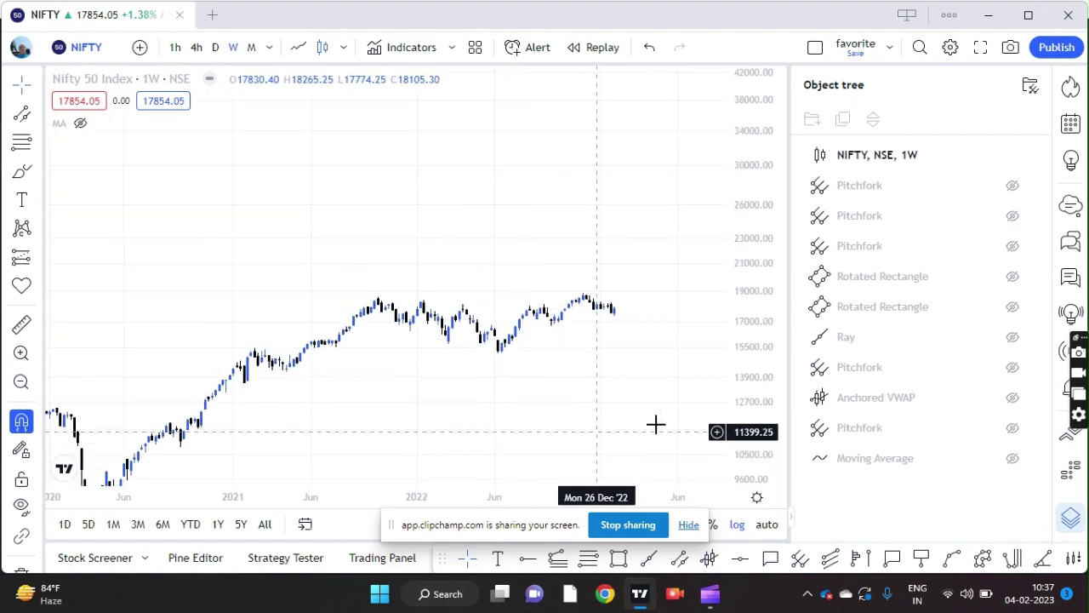
pyautogui.scroll(3, 734, 384)
pyautogui.scroll(2, 435, 417)
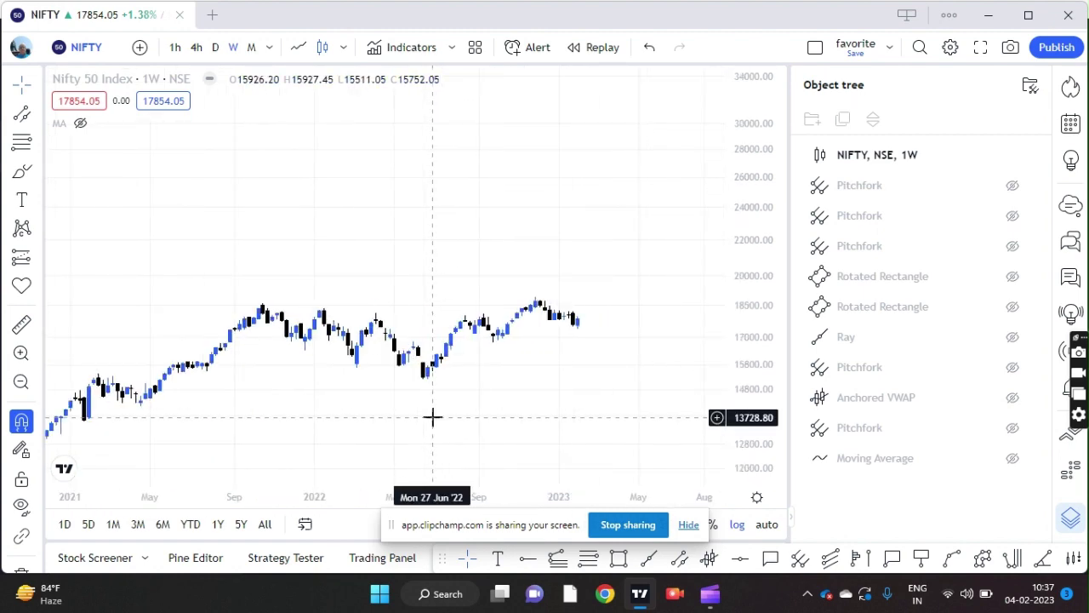
pyautogui.moveTo(282, 401); pyautogui.dragTo(401, 372)
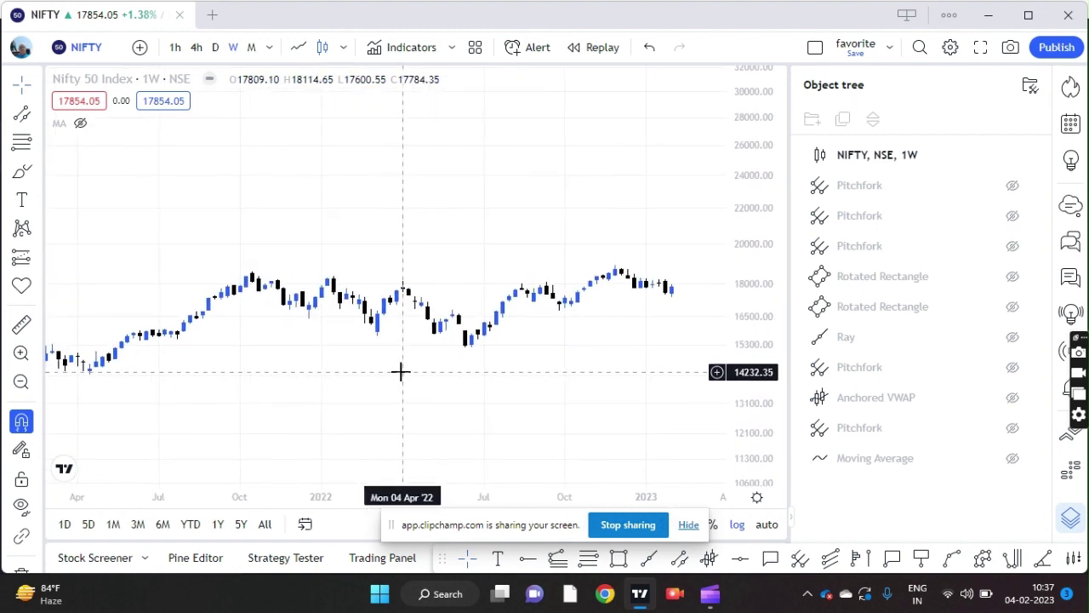
# Switch the chart to the daily timeframe and frame the price swings from late 2021 to autumn 2022 at a larger price scale
pyautogui.click(215, 47)
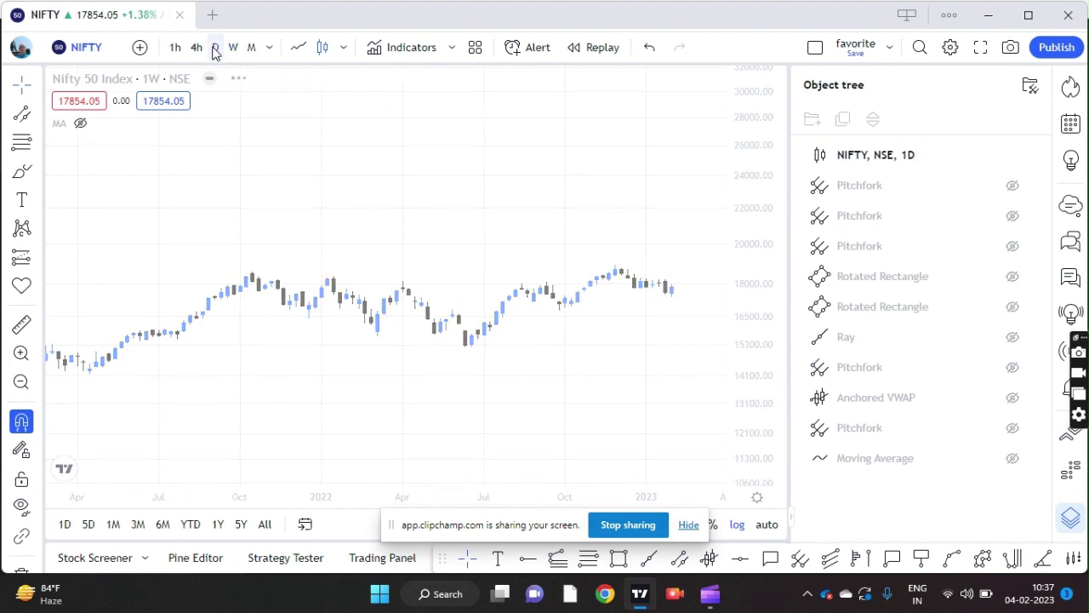
pyautogui.scroll(-8, 306, 185)
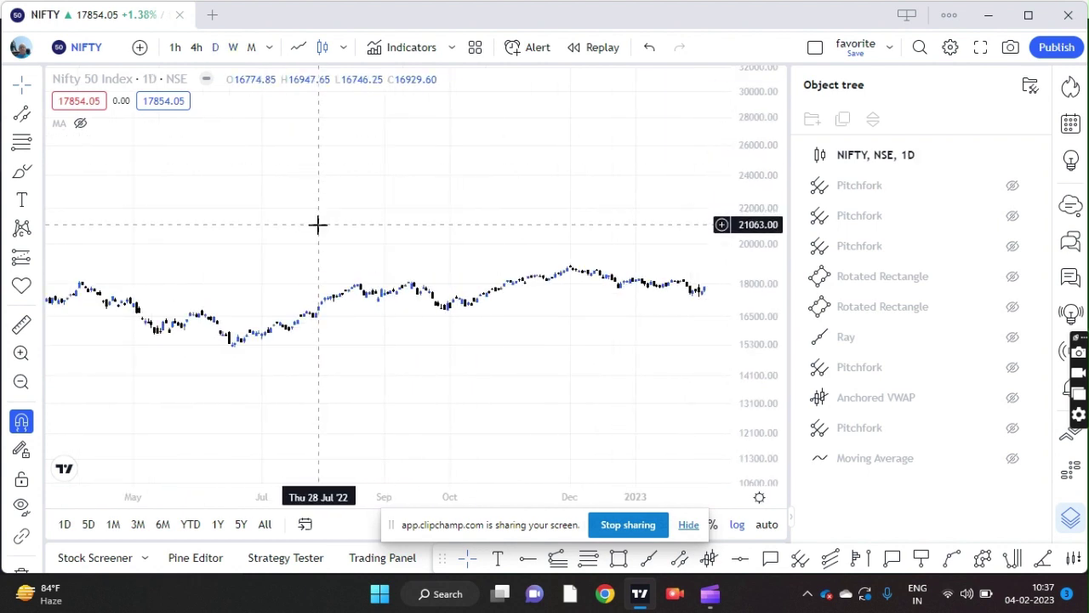
pyautogui.scroll(-6, 318, 233)
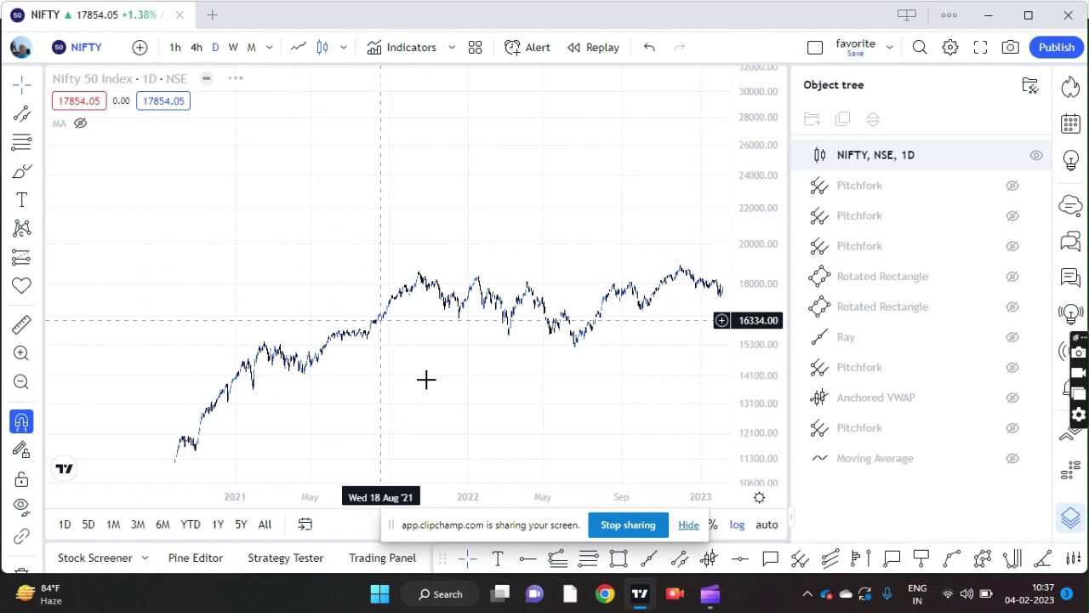
pyautogui.scroll(4, 476, 399)
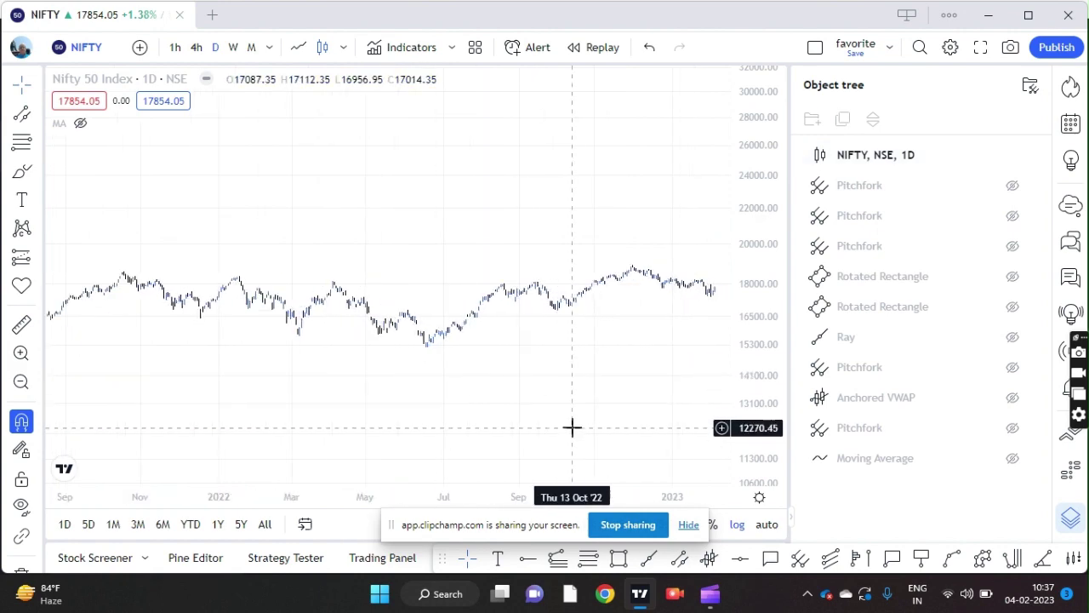
pyautogui.scroll(8, 753, 382)
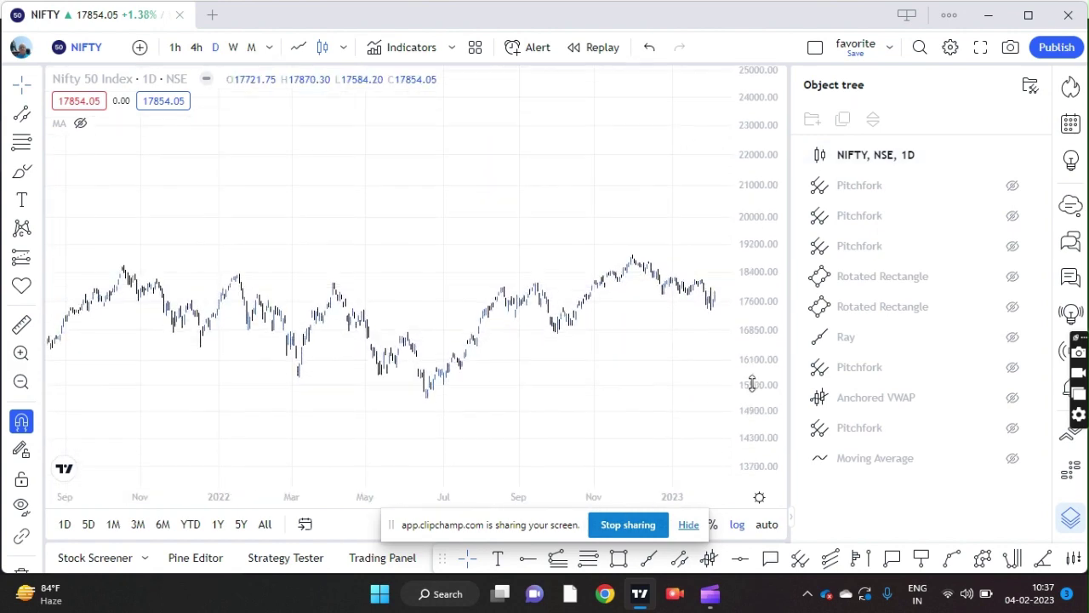
pyautogui.scroll(2, 753, 382)
pyautogui.scroll(2, 413, 412)
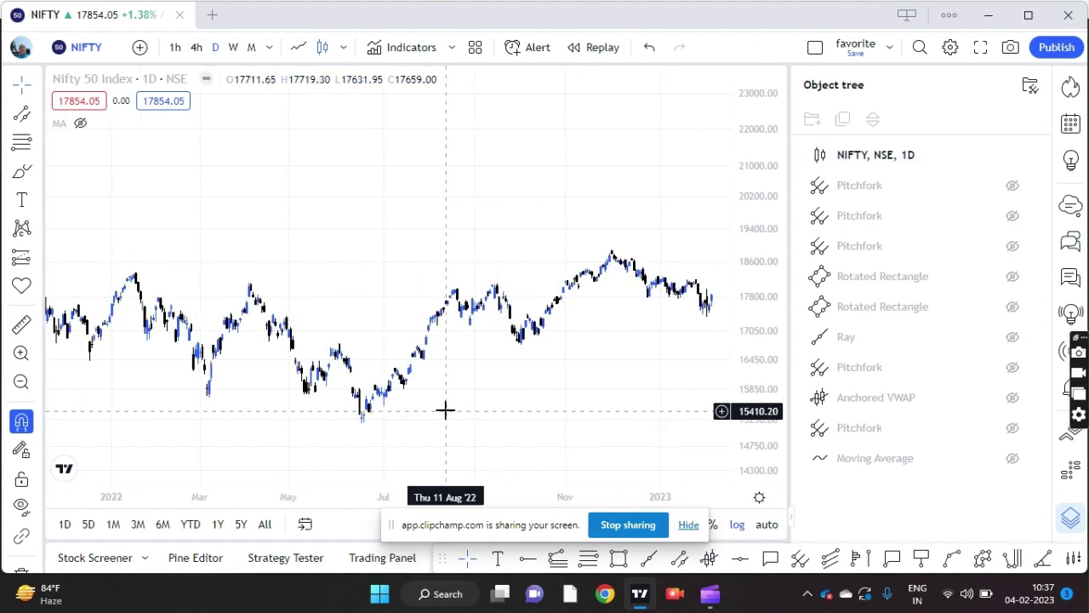
pyautogui.moveTo(465, 409); pyautogui.dragTo(632, 379)
# Examine the daily highs and lows between the October 2021 peak and the June 2022 low
pyautogui.scroll(1, 417, 392)
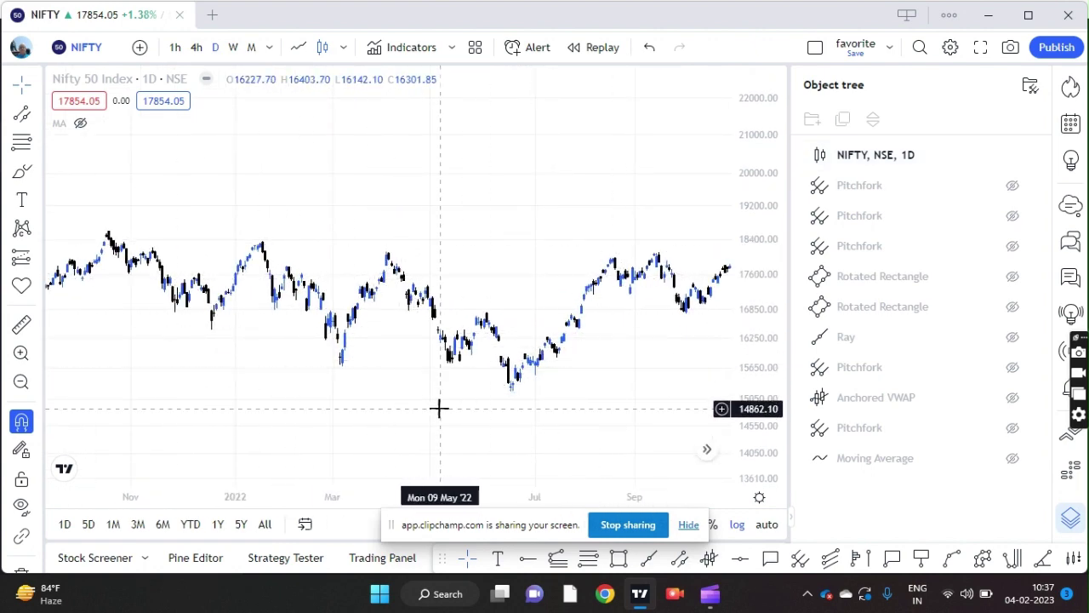
pyautogui.scroll(1, 438, 409)
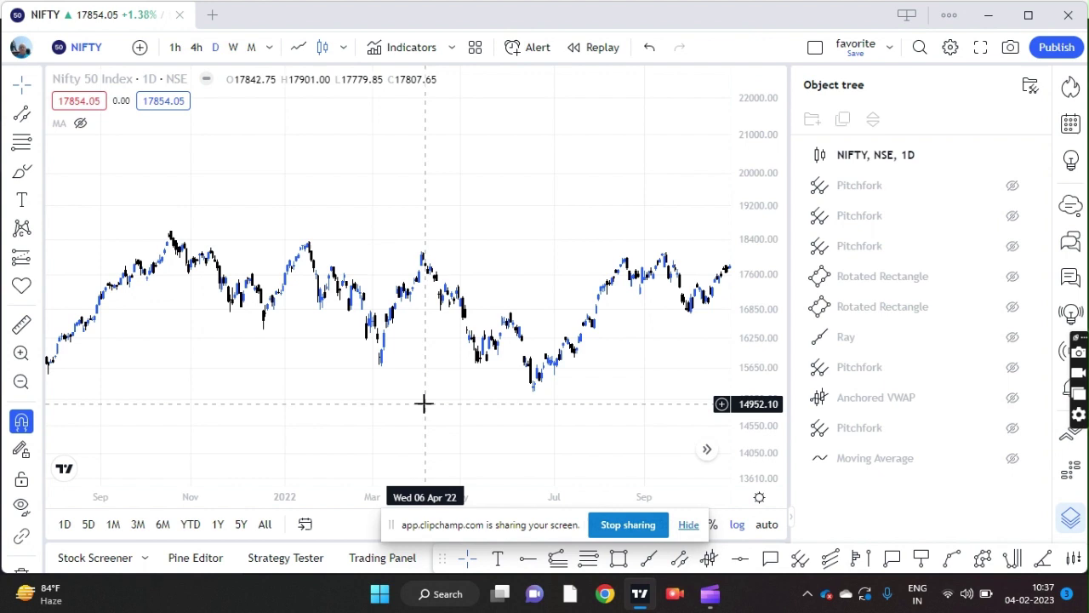
pyautogui.scroll(-1, 383, 375)
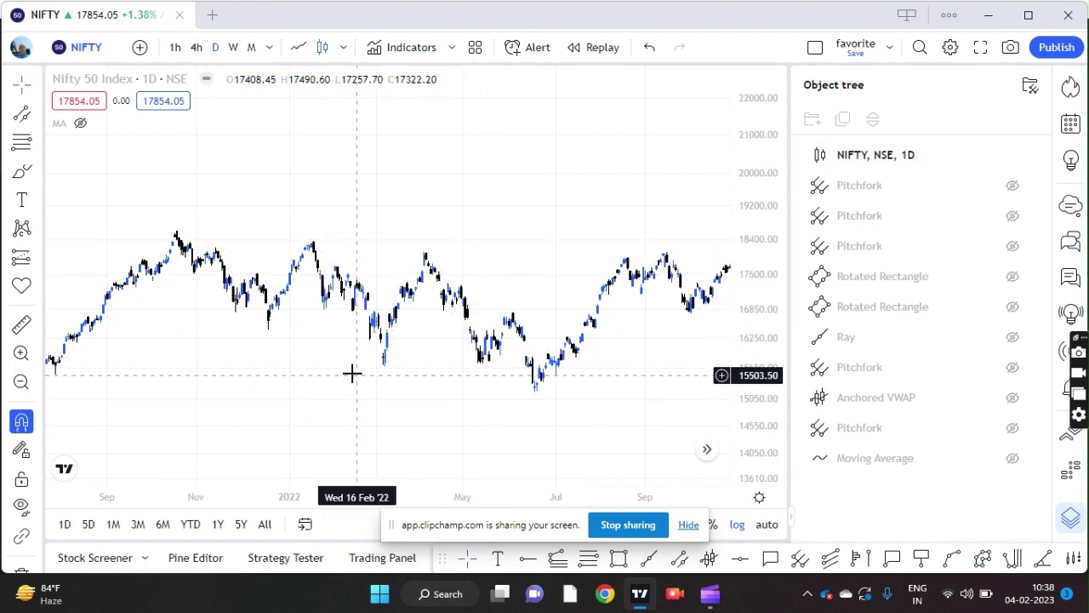
pyautogui.scroll(-2, 348, 370)
pyautogui.scroll(2, 344, 382)
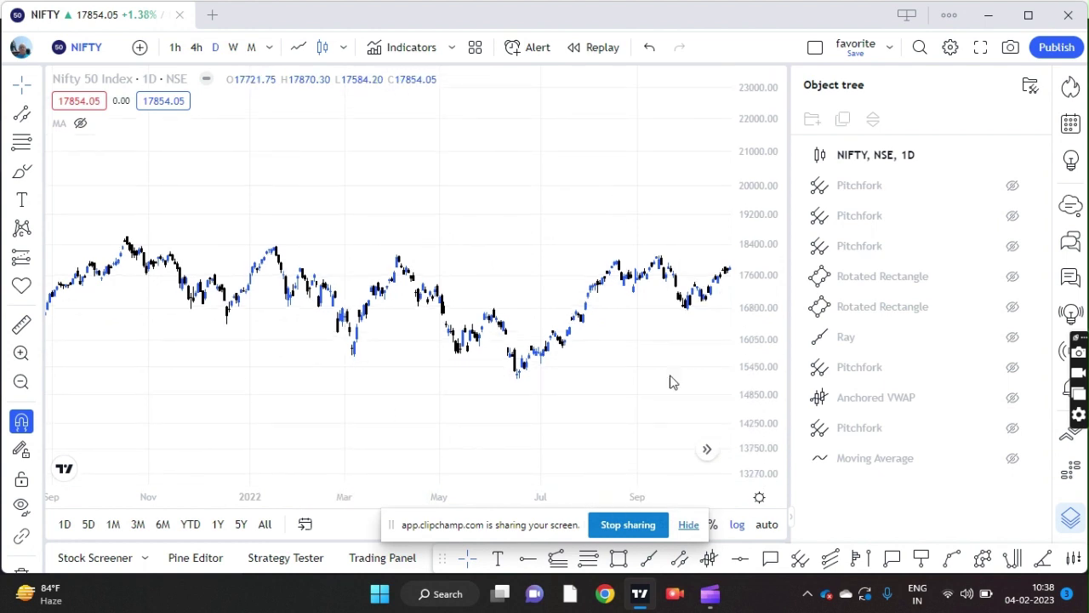
pyautogui.scroll(-1, 467, 375)
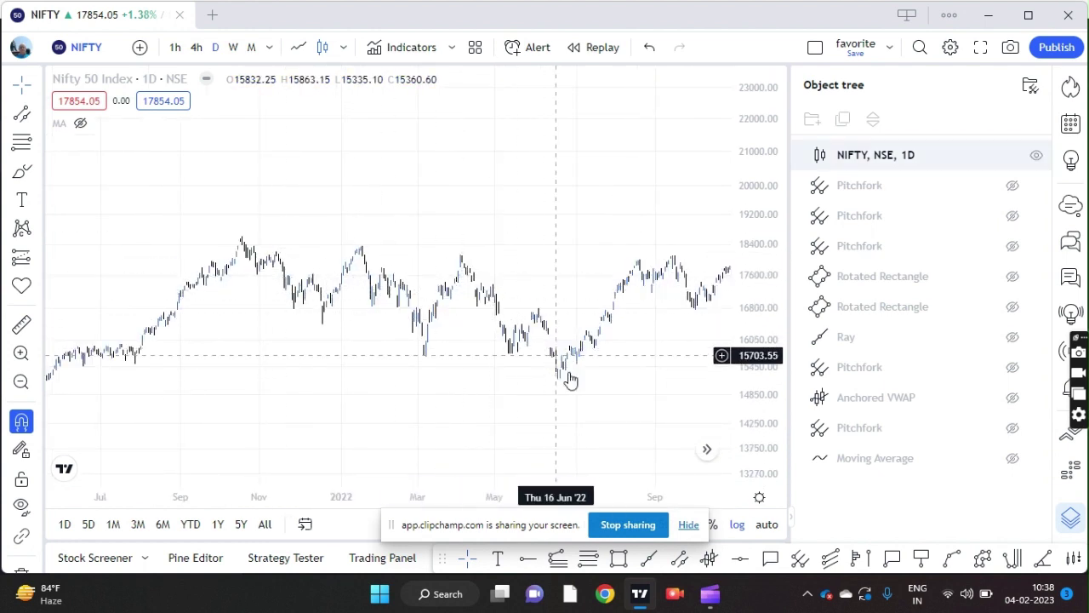
# Frame the daily price history from before the March 2020 low through early 2023
pyautogui.scroll(-1, 561, 391)
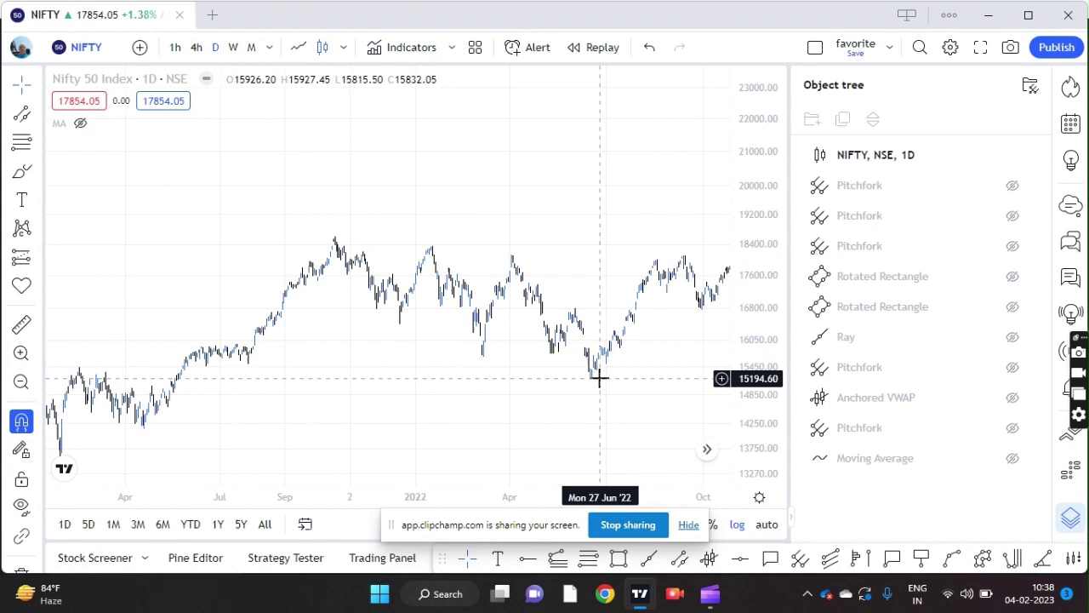
pyautogui.scroll(-1, 410, 315)
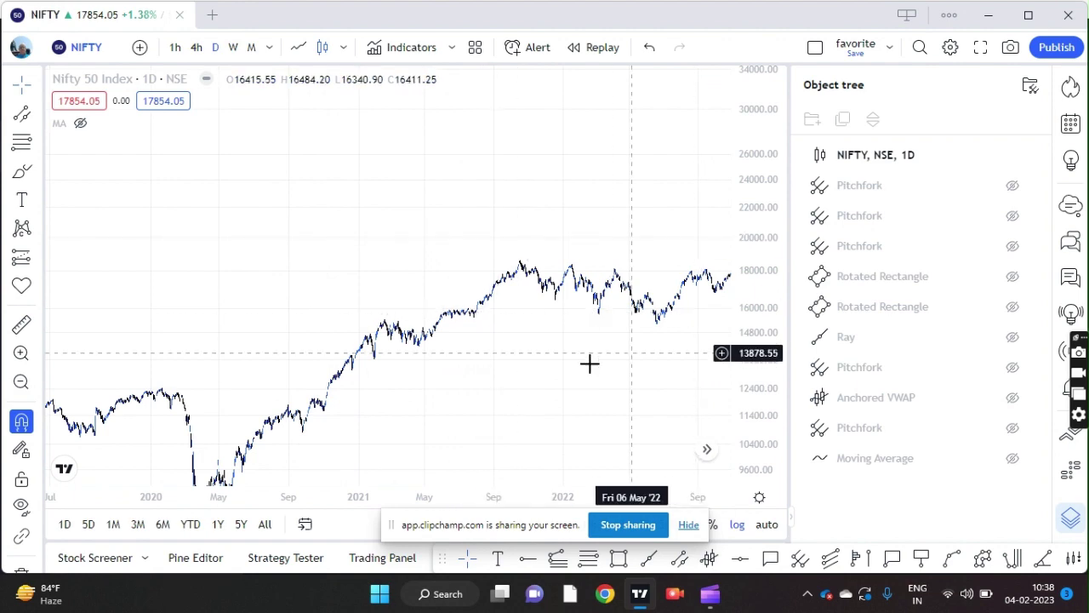
pyautogui.scroll(2, 564, 362)
pyautogui.scroll(-3, 556, 362)
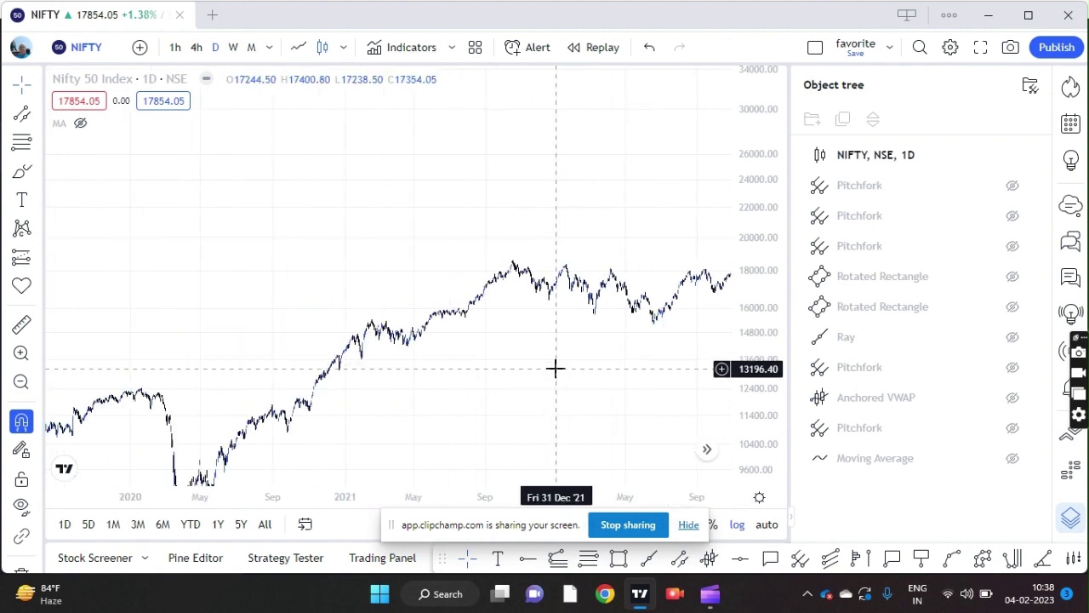
pyautogui.moveTo(555, 369); pyautogui.dragTo(442, 393)
pyautogui.moveTo(751, 364); pyautogui.dragTo(750, 368)
pyautogui.scroll(-4, 450, 365)
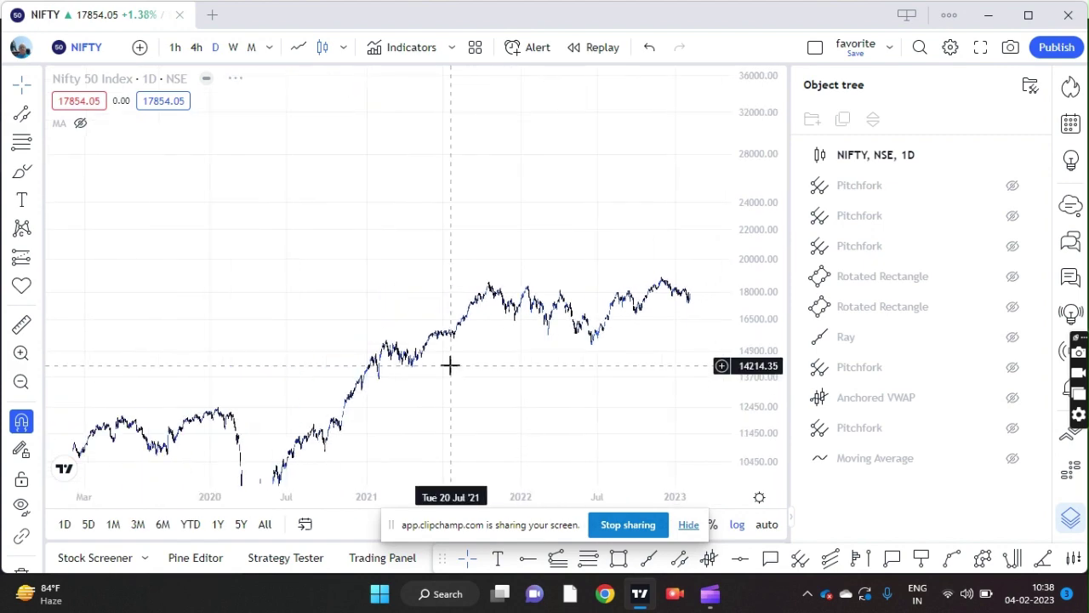
pyautogui.moveTo(506, 379); pyautogui.dragTo(472, 239)
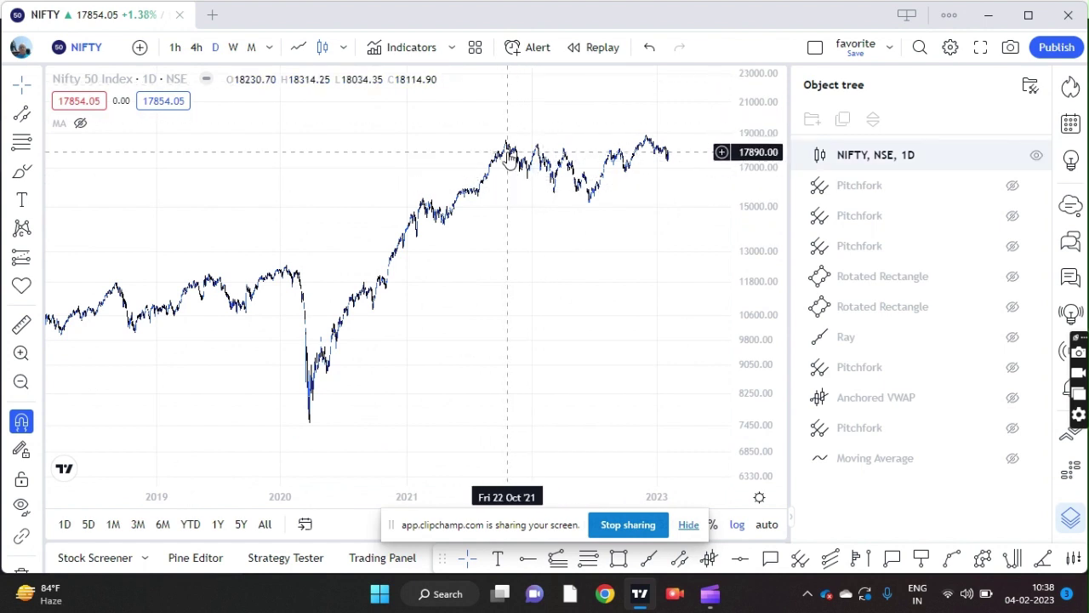
# Examine the daily swings from the October 2021 peak to early 2023 in the context of the rally from the 2020 low
pyautogui.scroll(3, 523, 248)
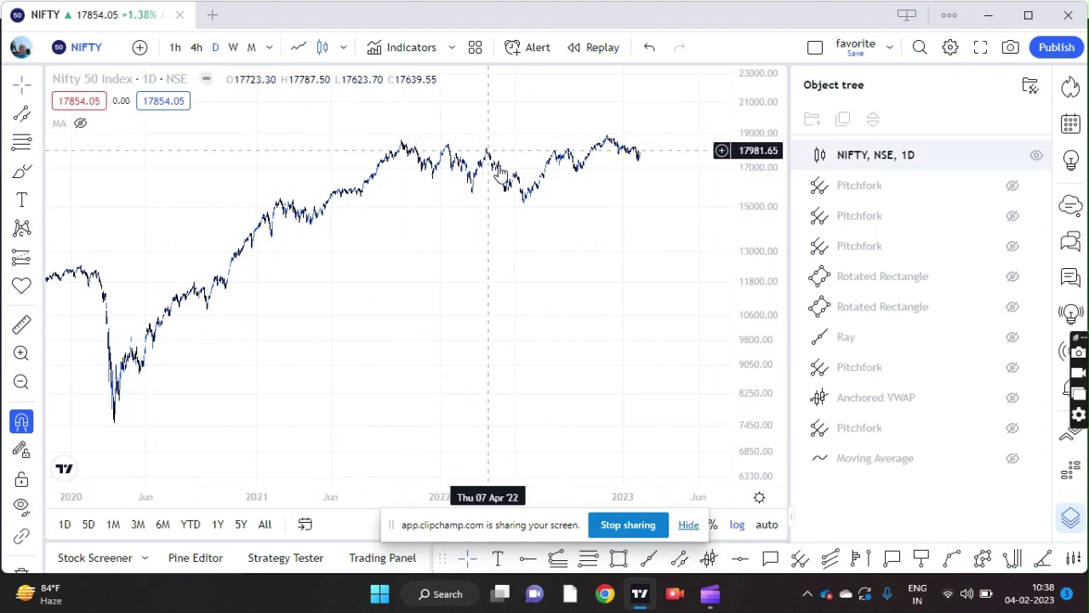
pyautogui.scroll(-3, 476, 209)
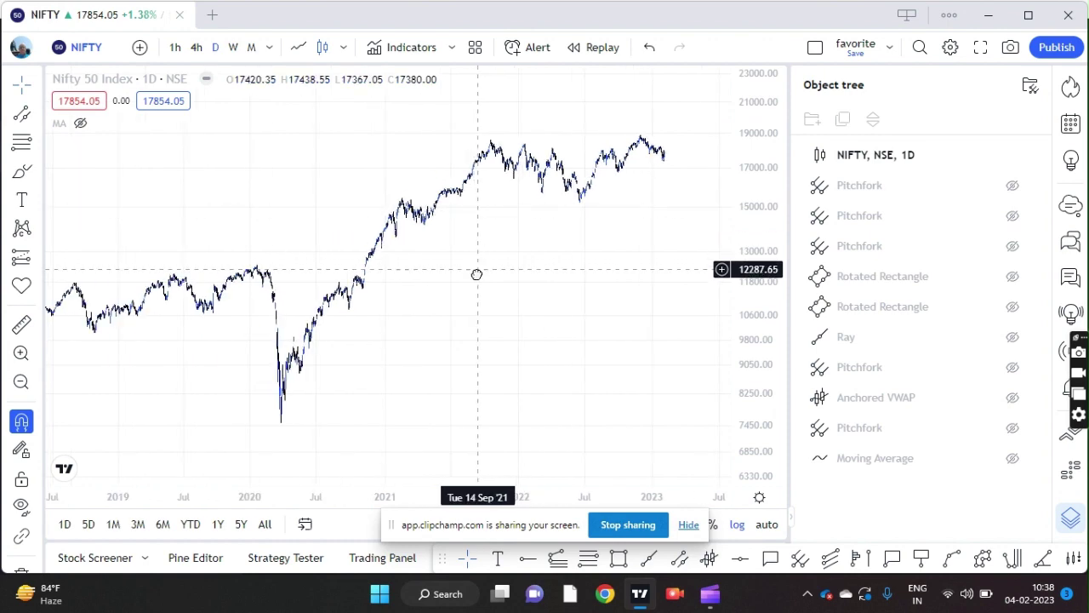
pyautogui.moveTo(476, 274); pyautogui.dragTo(447, 347)
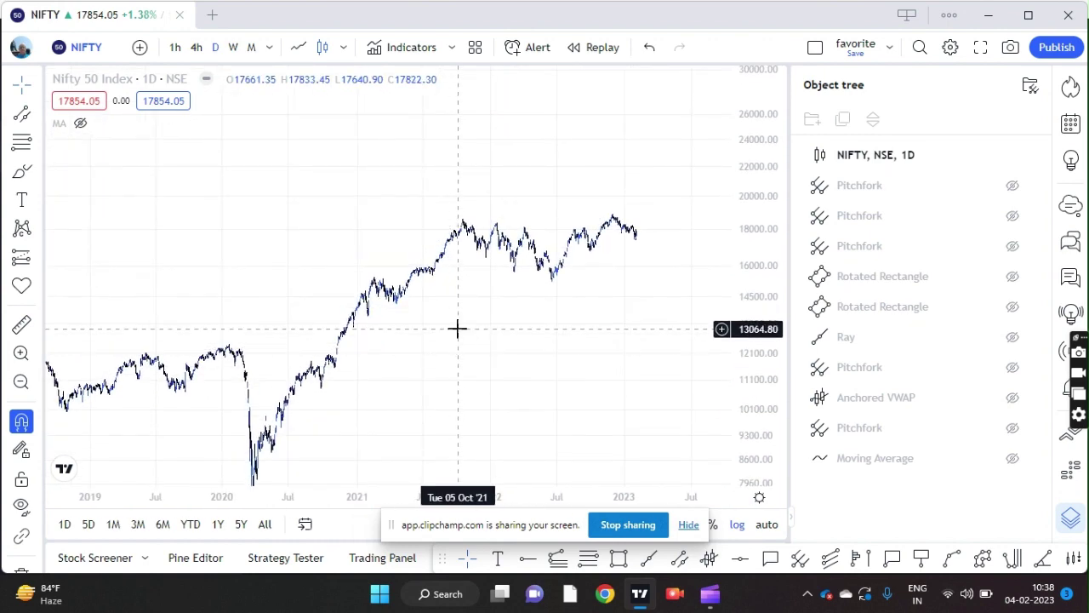
pyautogui.scroll(3, 757, 340)
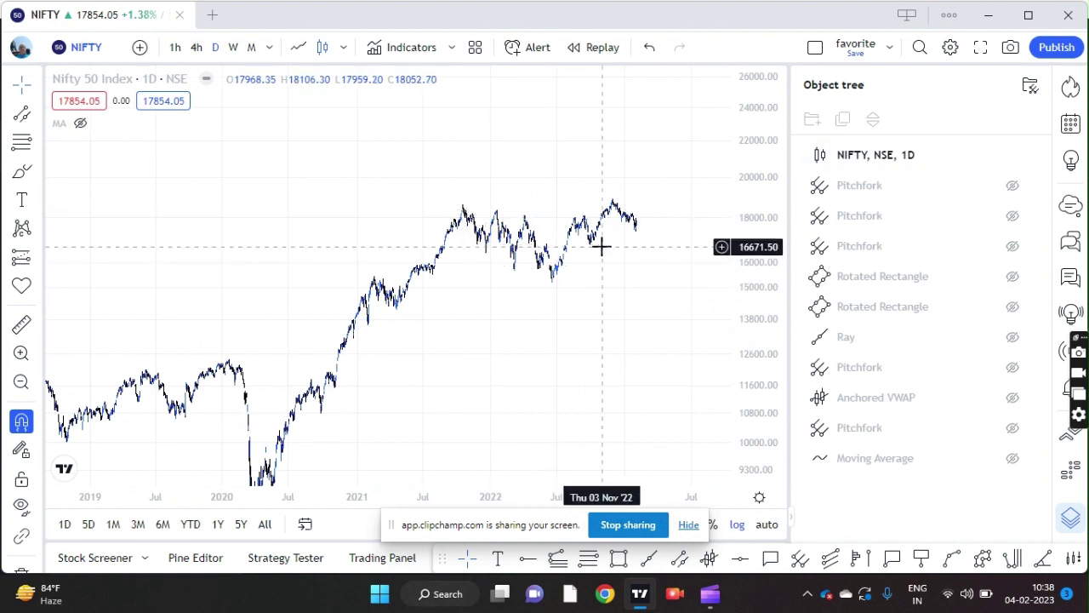
pyautogui.hscroll(5, 503, 306)
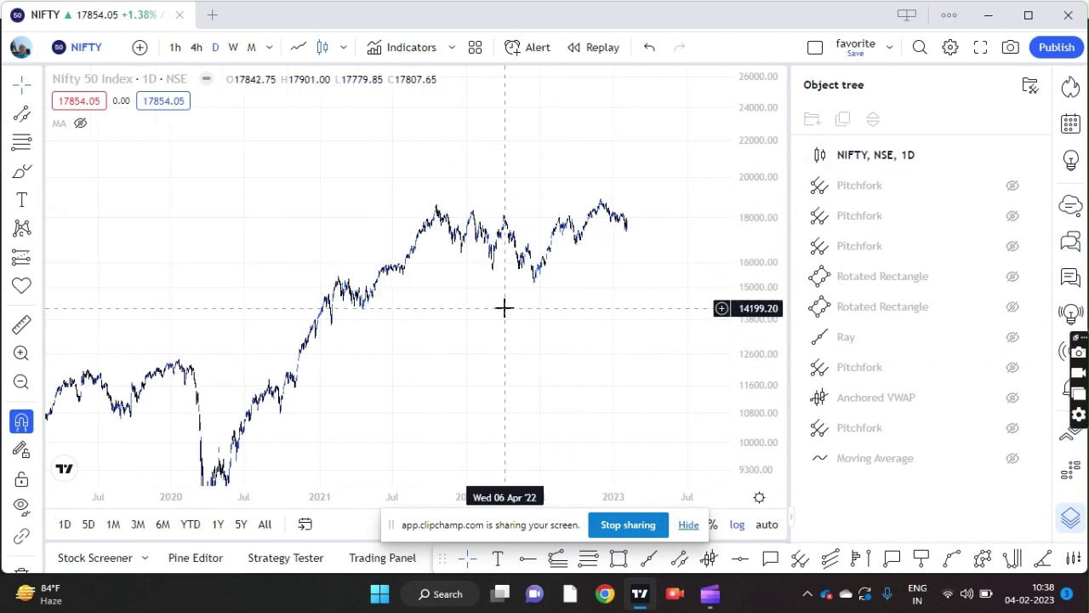
pyautogui.scroll(5, 504, 308)
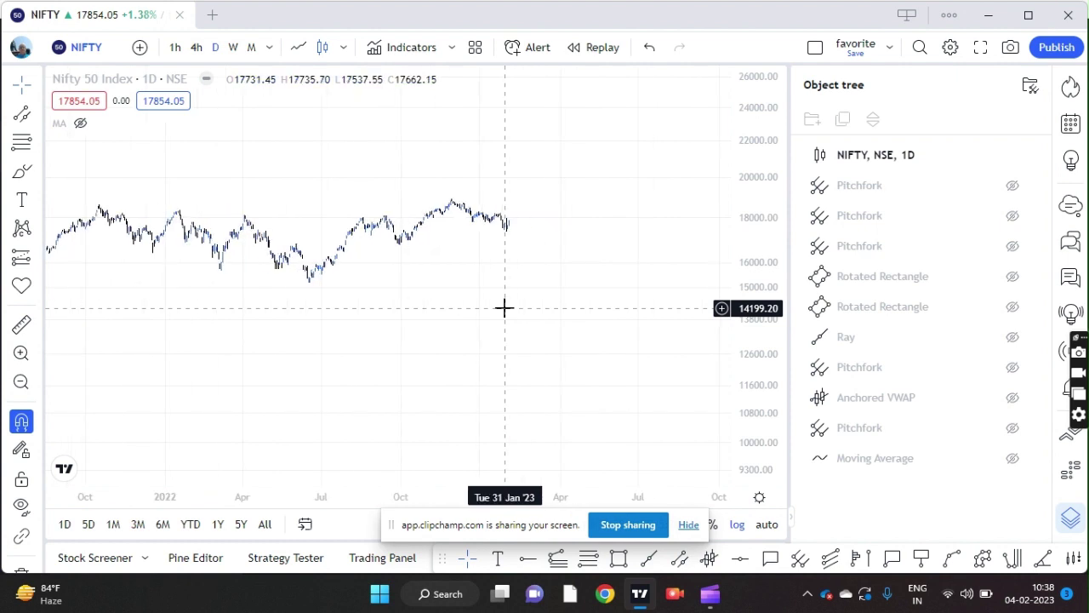
pyautogui.scroll(-1, 505, 308)
pyautogui.scroll(-3, 255, 259)
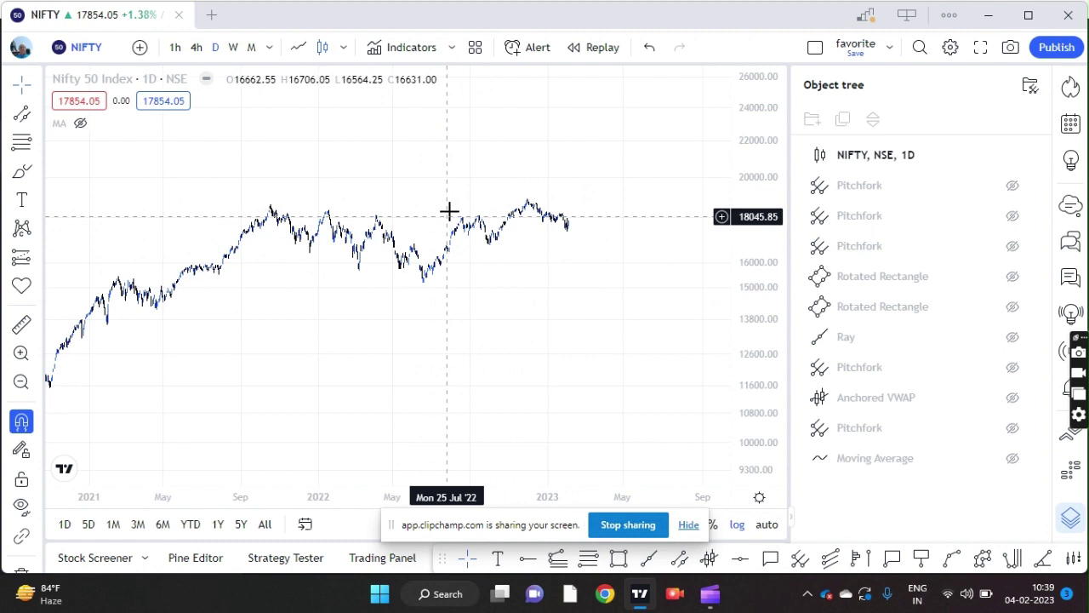
pyautogui.scroll(-1, 482, 291)
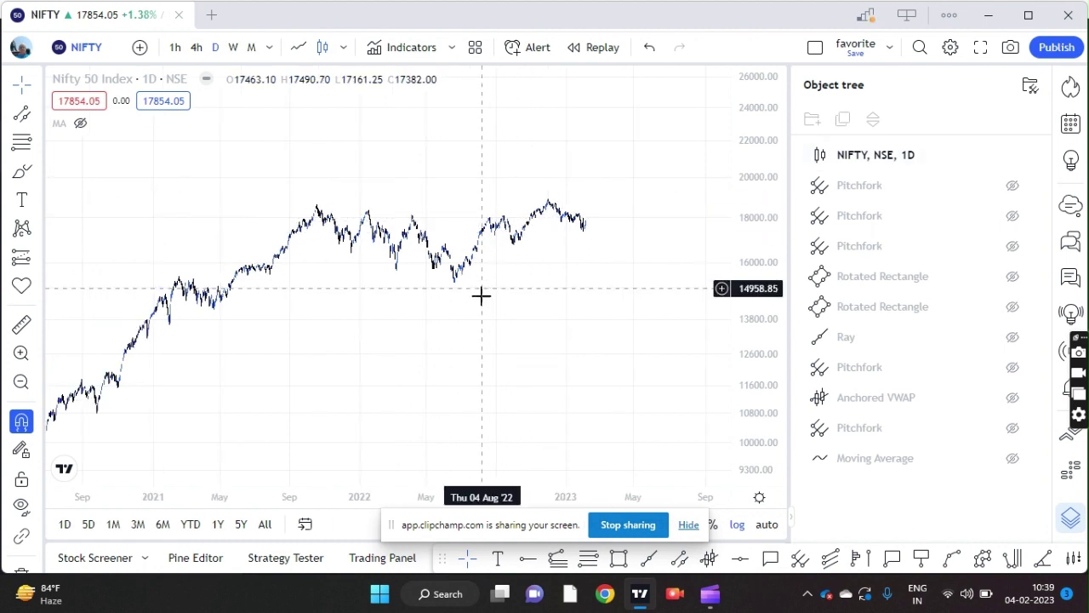
pyautogui.scroll(1, 495, 309)
pyautogui.scroll(-2, 496, 311)
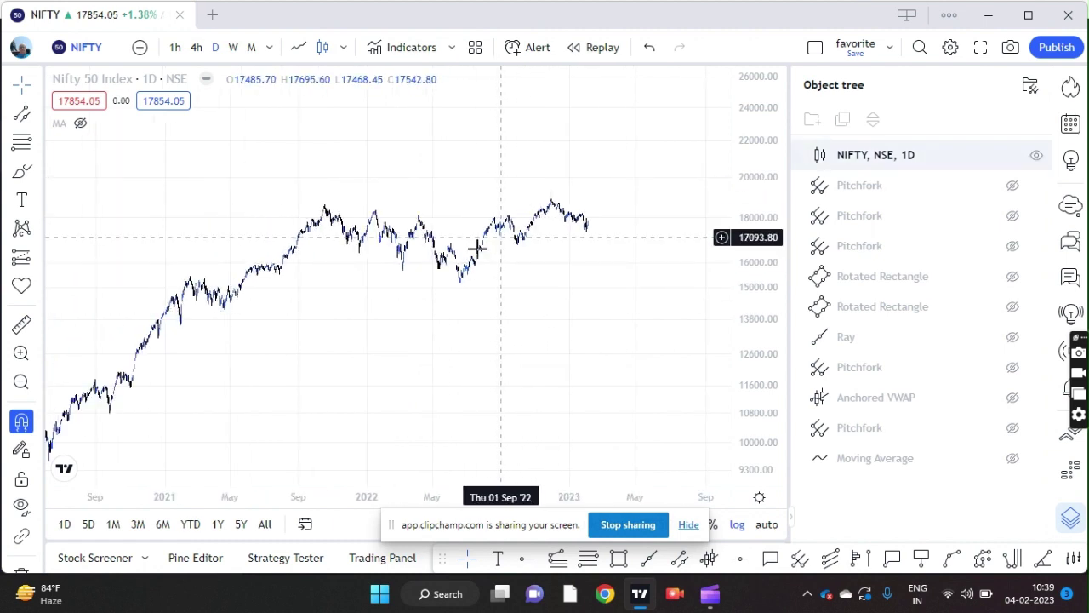
pyautogui.scroll(-1, 496, 270)
pyautogui.scroll(-2, 535, 275)
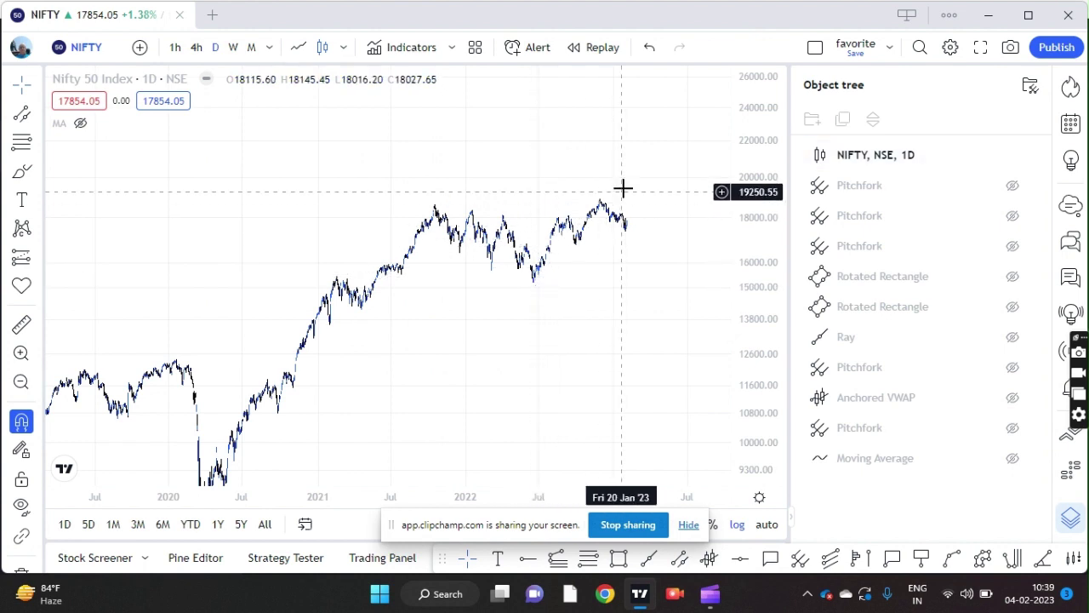
pyautogui.scroll(1, 517, 325)
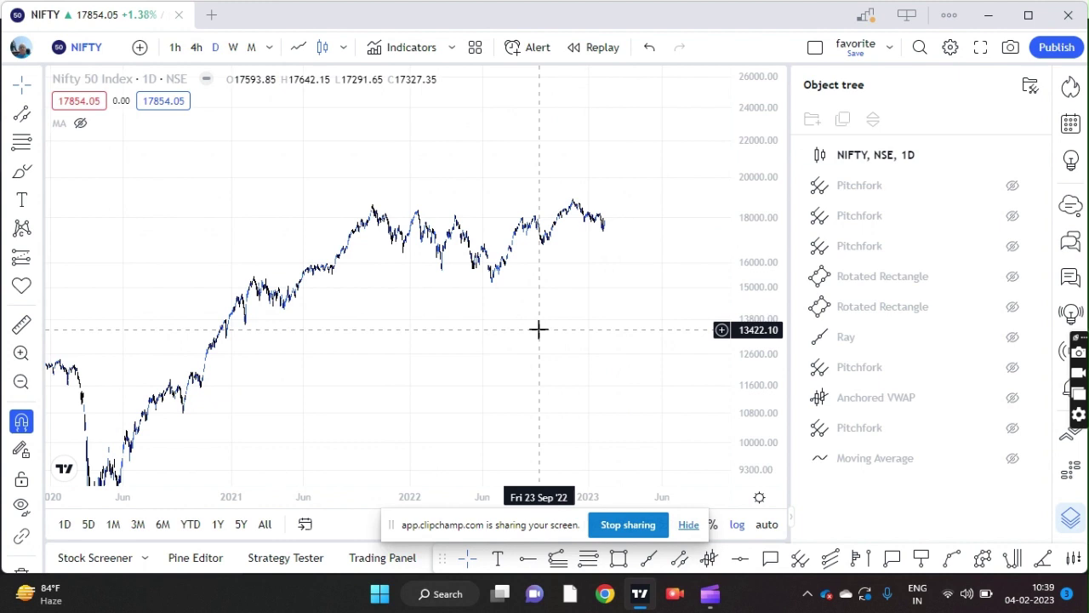
pyautogui.scroll(-1, 549, 327)
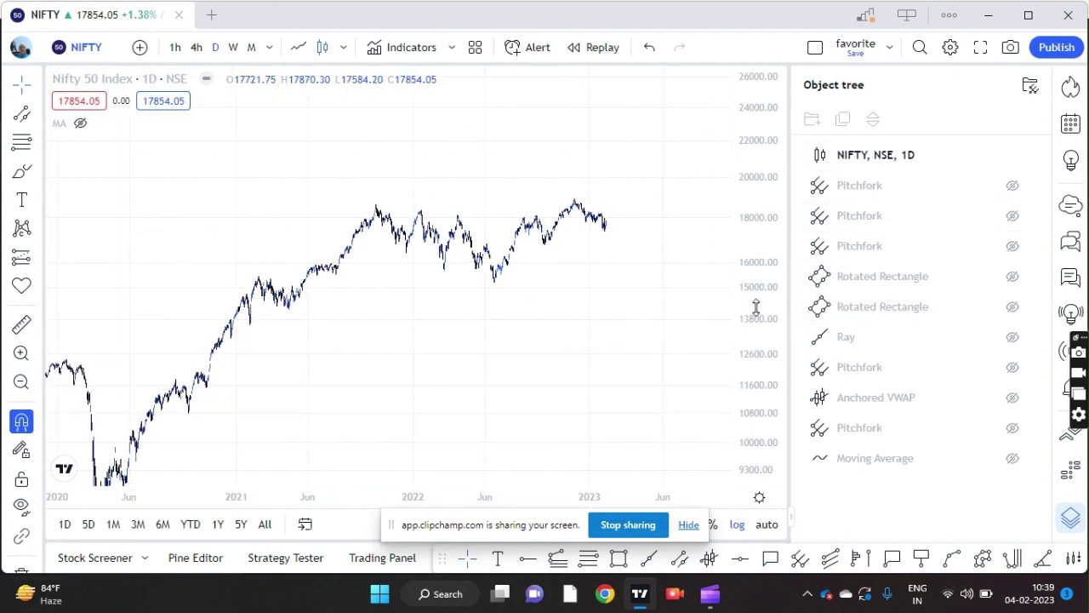
# Show the hidden ray over the daily swings since October 2021, with the price scale stretched
pyautogui.moveTo(757, 306); pyautogui.dragTo(543, 340)
pyautogui.scroll(3, 550, 303)
pyautogui.scroll(1, 549, 303)
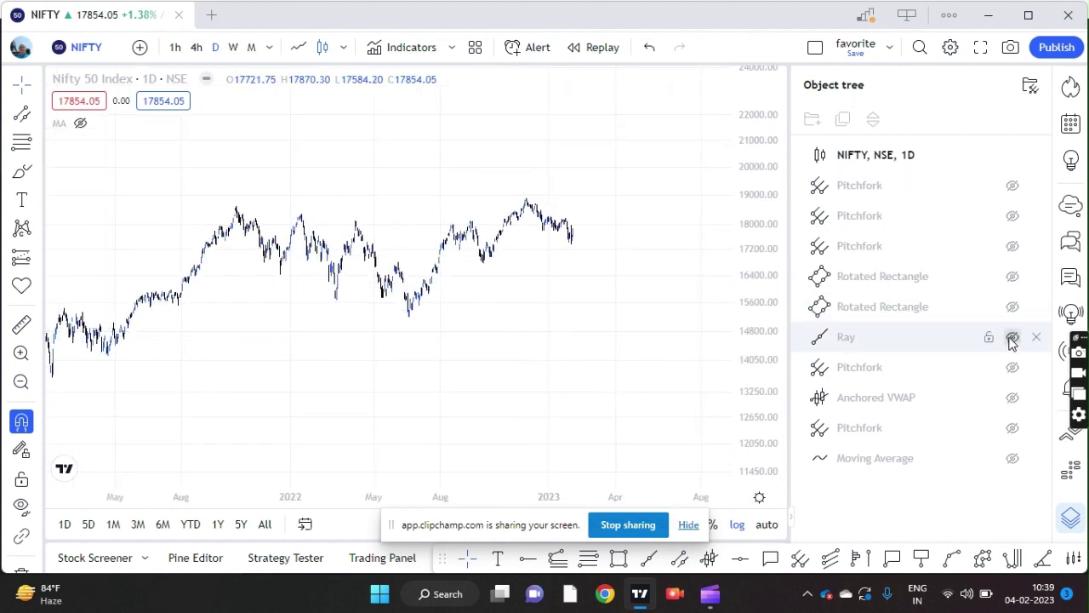
pyautogui.scroll(1, 515, 309)
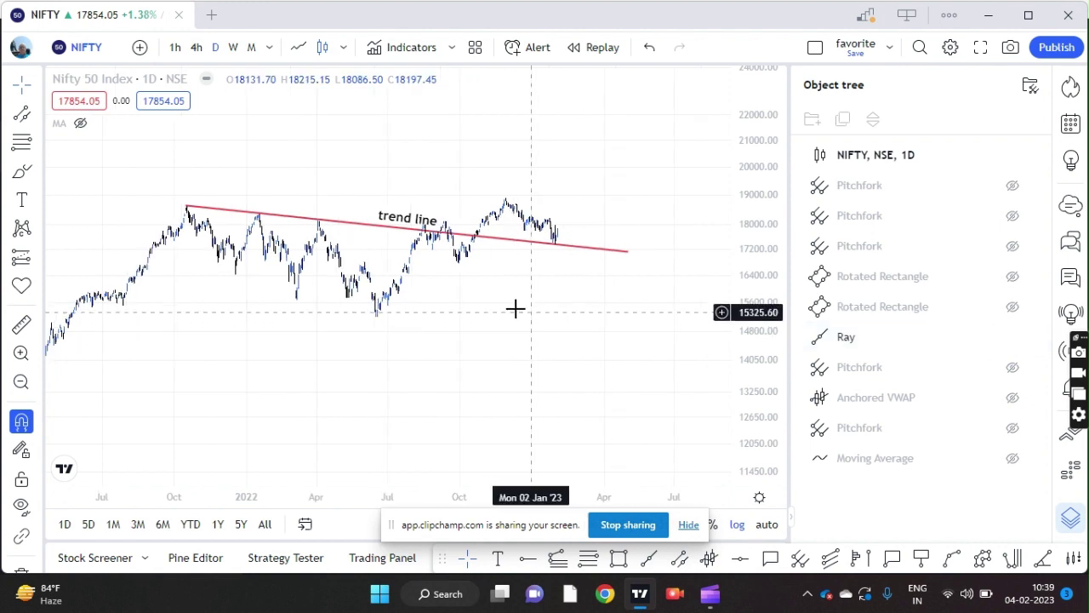
# Examine how the daily highs since October 2021 line up with the descending trend line
pyautogui.scroll(-1, 505, 308)
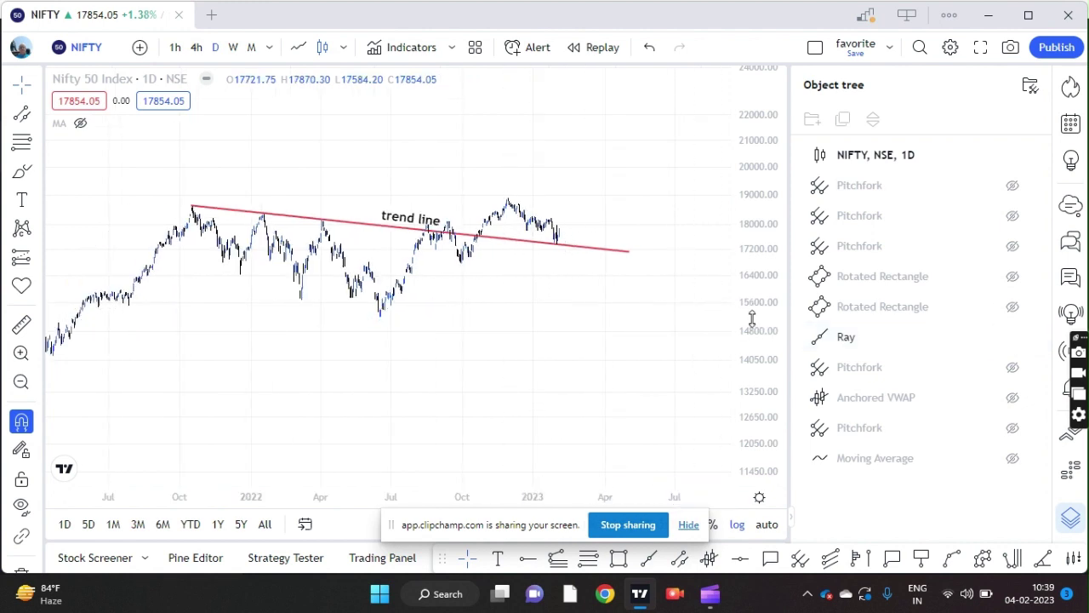
pyautogui.scroll(3, 752, 318)
pyautogui.scroll(1, 442, 280)
pyautogui.scroll(-1, 442, 280)
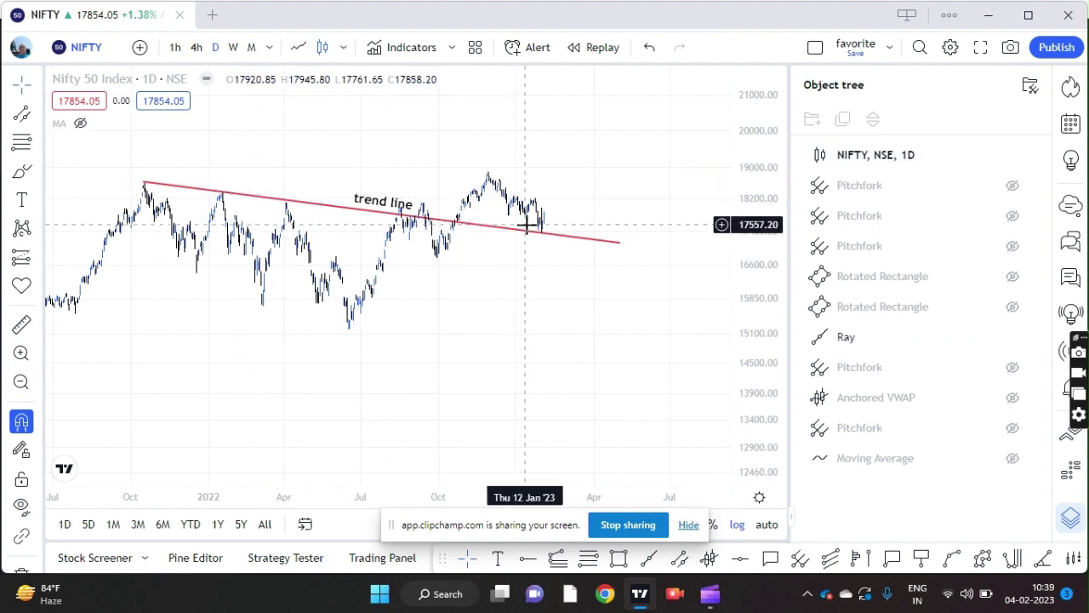
pyautogui.scroll(-5, 511, 264)
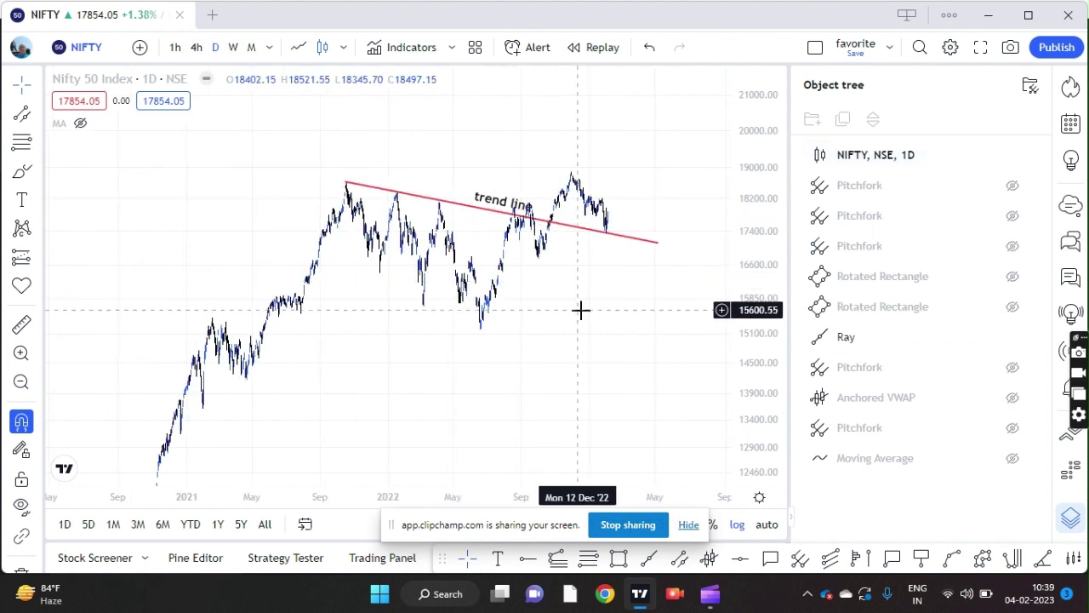
pyautogui.scroll(5, 548, 321)
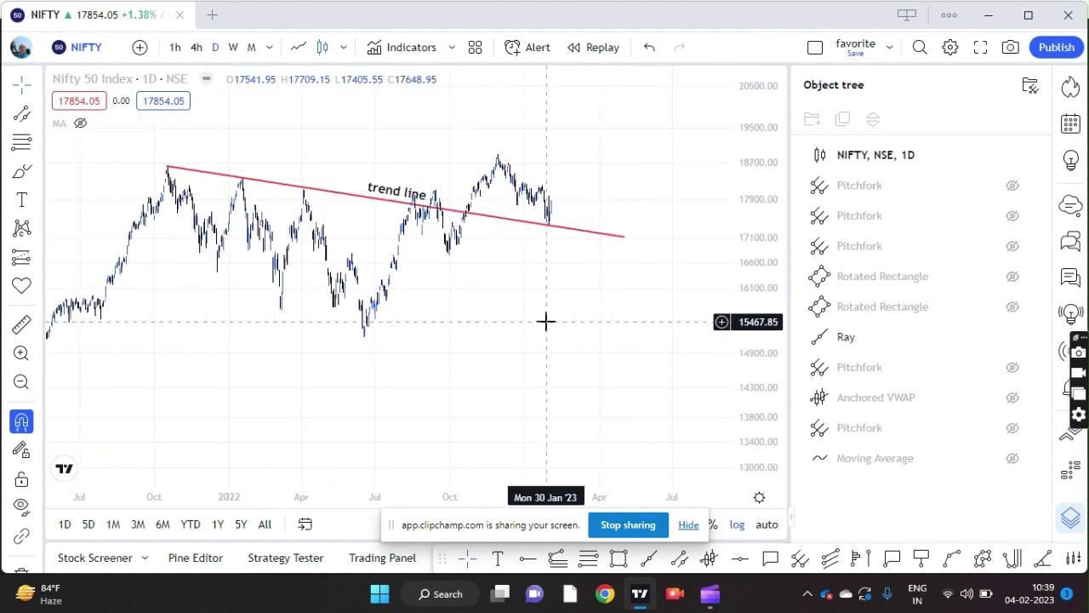
pyautogui.scroll(-5, 547, 319)
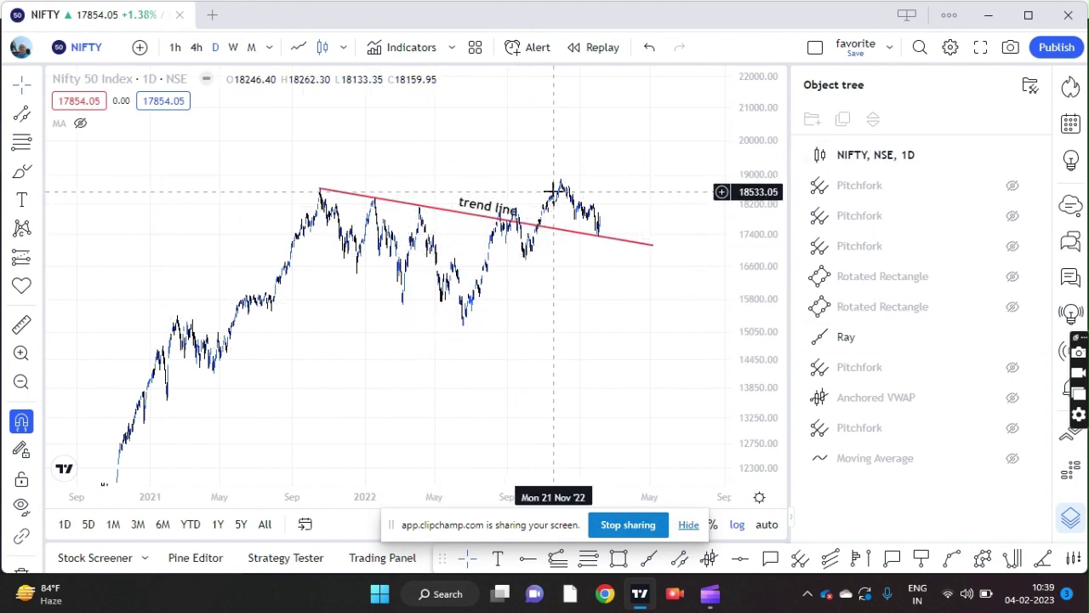
# Examine the price action around the trend line from September 2022 to the end of January 2023
pyautogui.scroll(-1, 557, 261)
pyautogui.scroll(2, 550, 282)
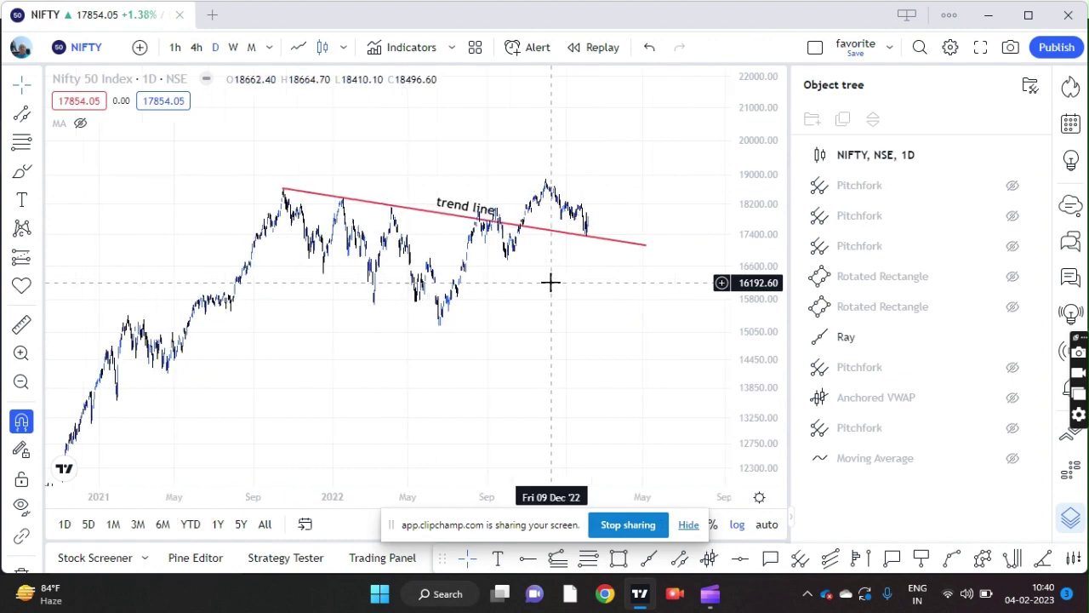
pyautogui.scroll(-2, 386, 294)
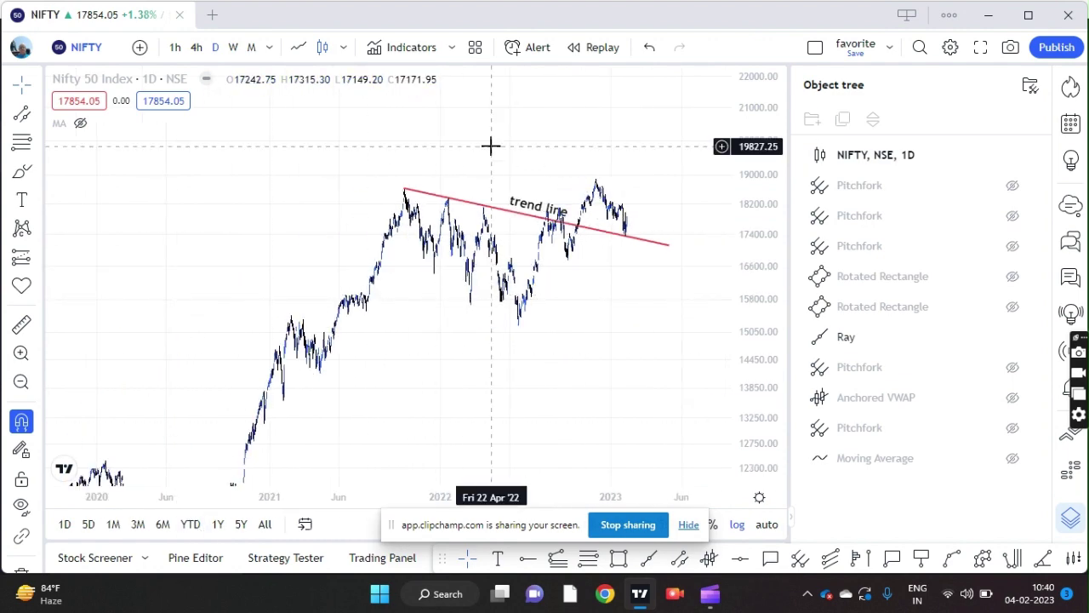
pyautogui.scroll(3, 547, 297)
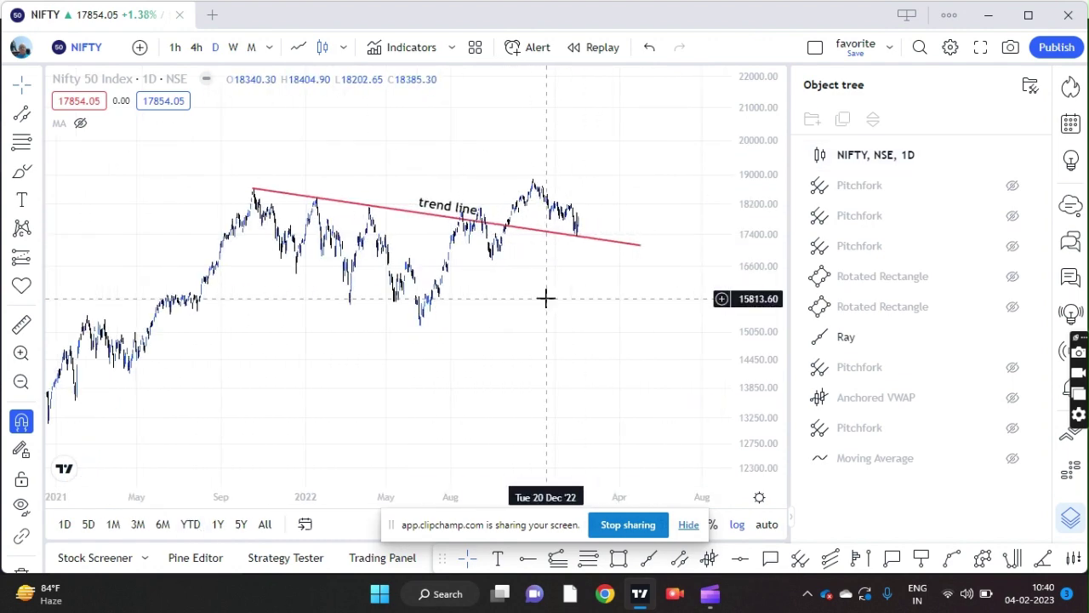
pyautogui.scroll(-3, 547, 297)
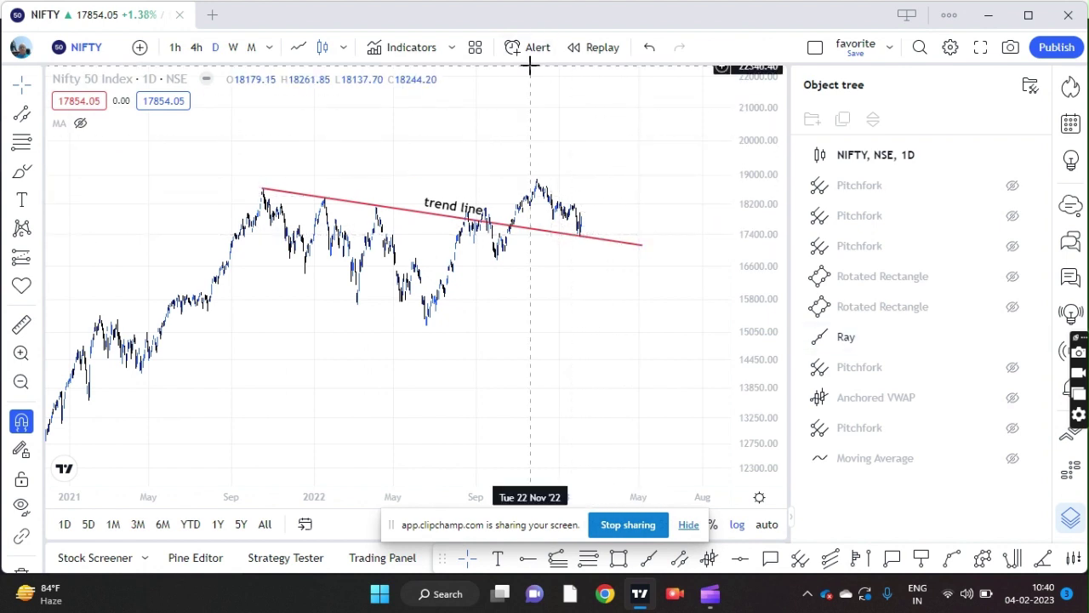
pyautogui.scroll(2, 529, 66)
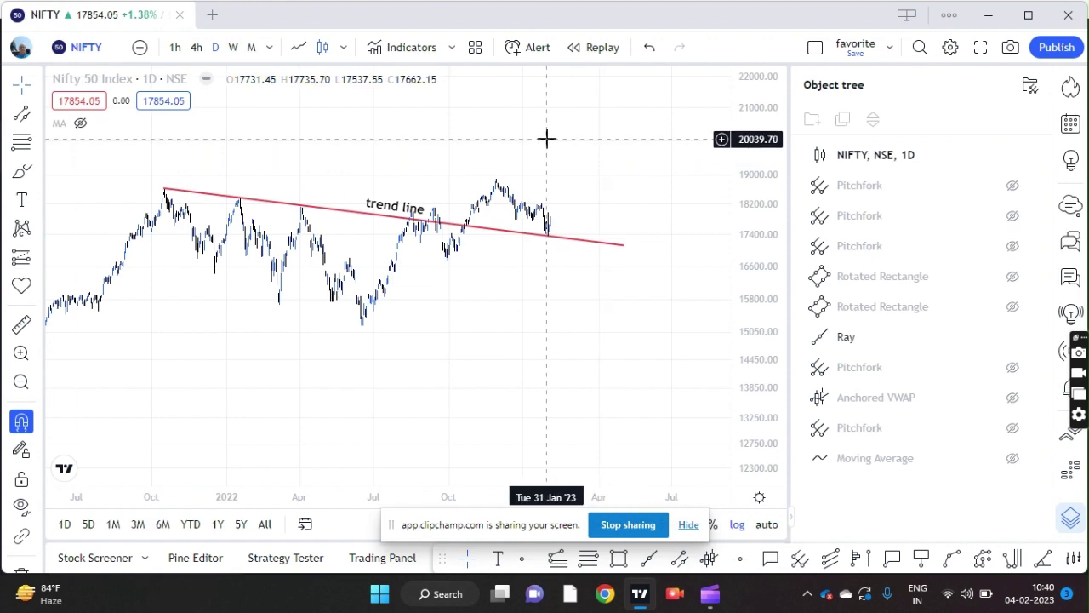
pyautogui.scroll(-2, 546, 139)
pyautogui.scroll(3, 547, 139)
pyautogui.scroll(-3, 547, 139)
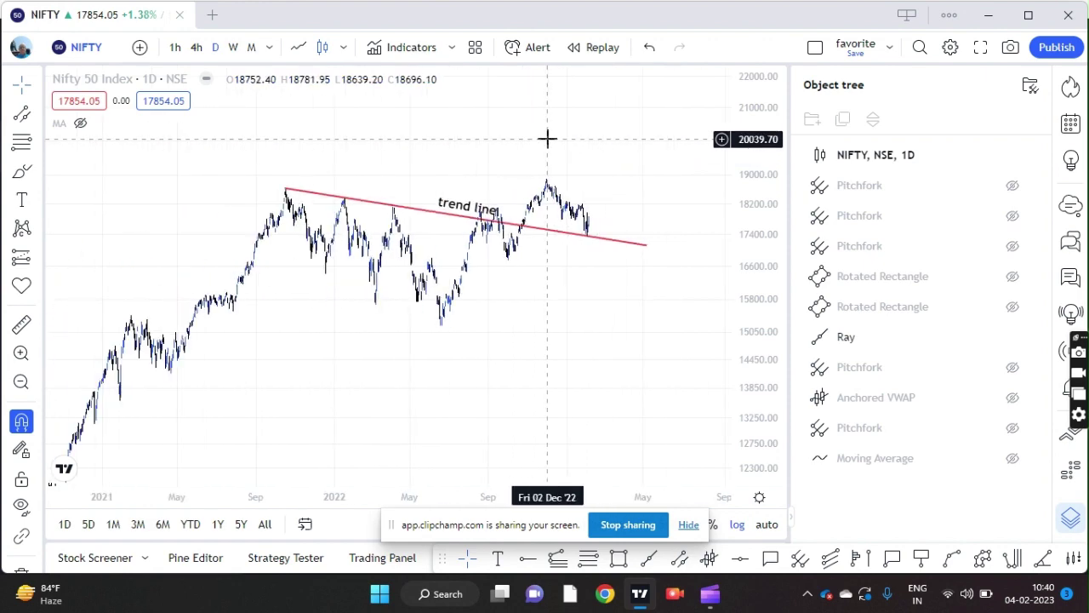
pyautogui.scroll(-1, 547, 137)
pyautogui.scroll(-1, 546, 134)
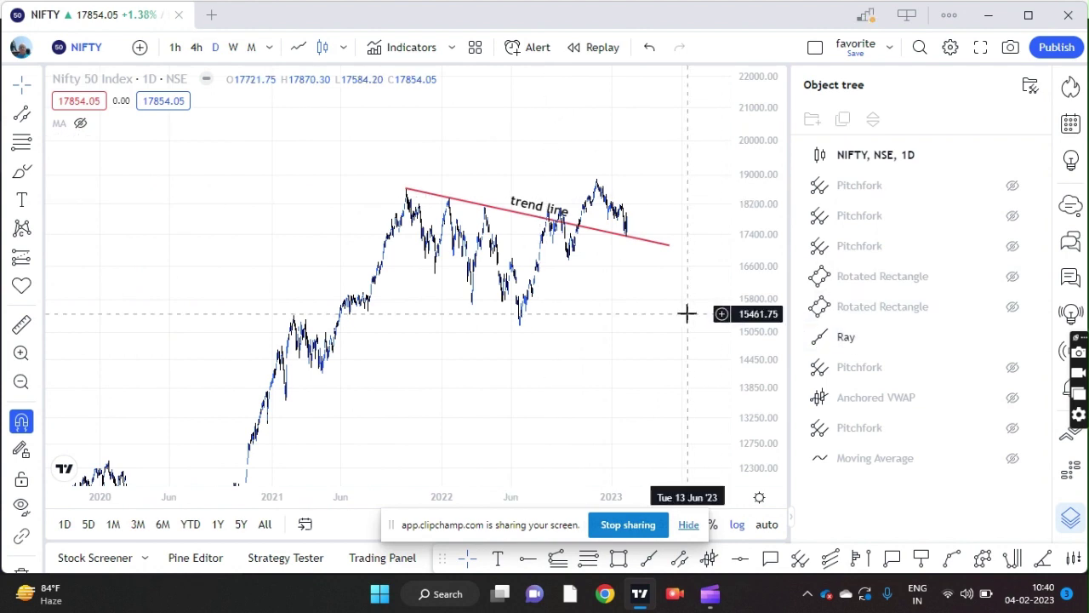
# Hide the ray and show the pitchfork listed directly below it, compressing the price scale to fit its channel
pyautogui.scroll(1, 688, 313)
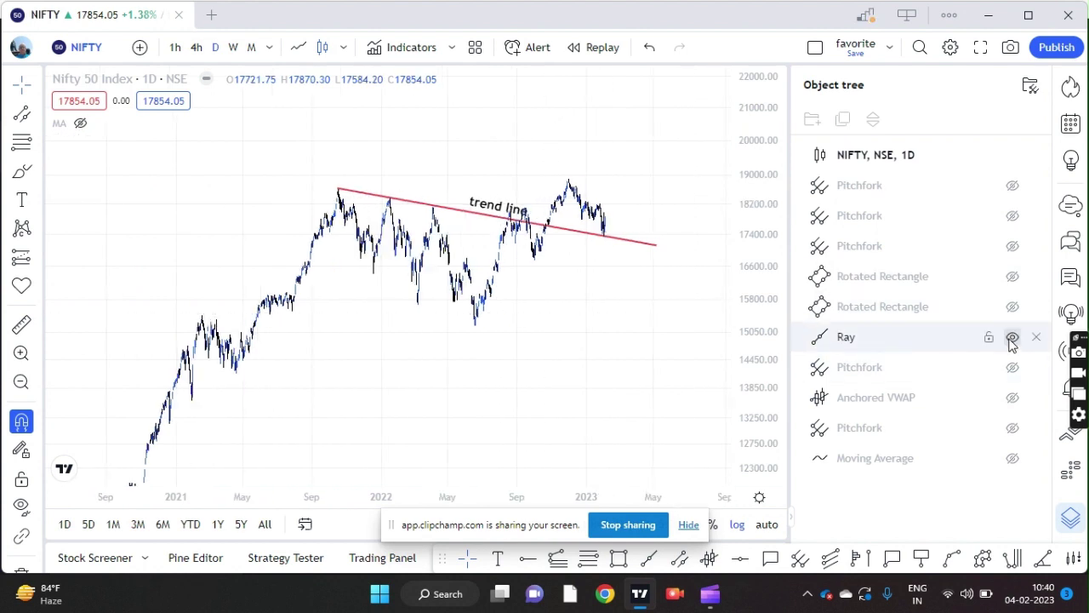
pyautogui.scroll(1, 605, 329)
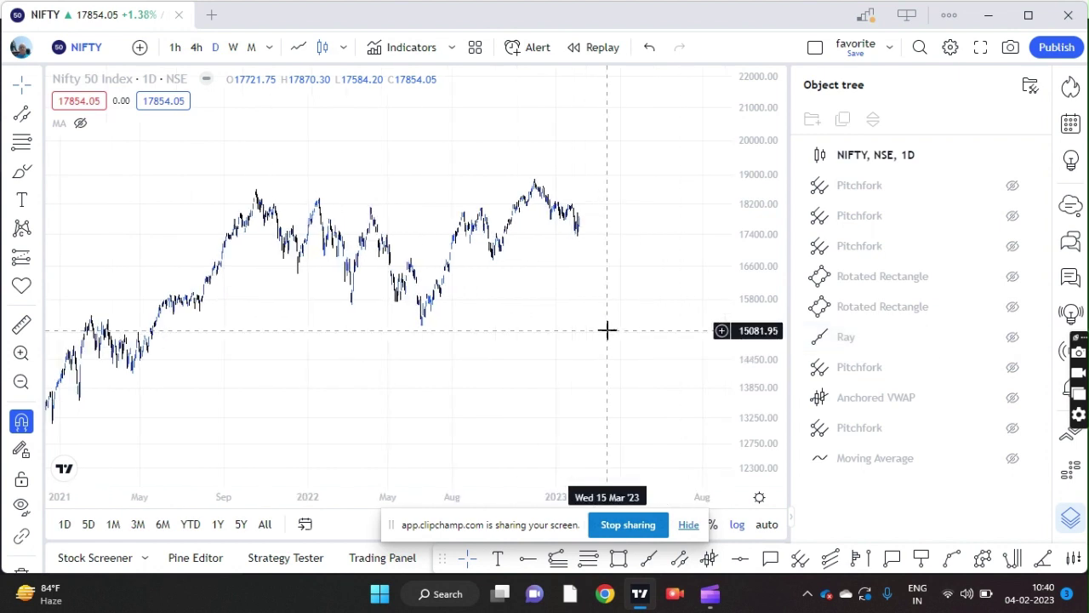
pyautogui.click(1013, 368)
pyautogui.scroll(-1, 540, 372)
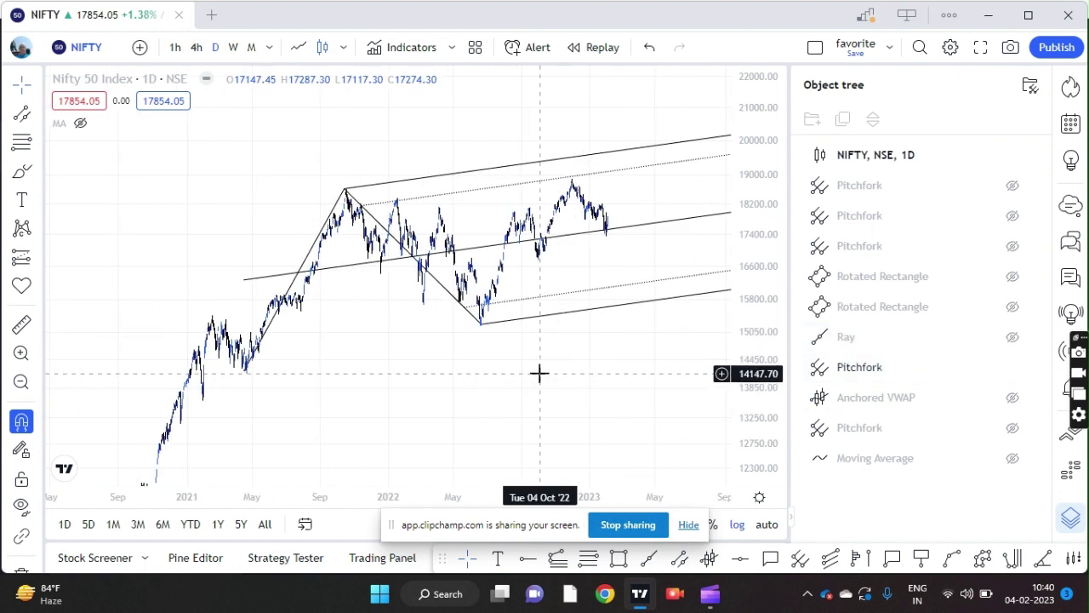
pyautogui.moveTo(754, 328); pyautogui.dragTo(754, 349)
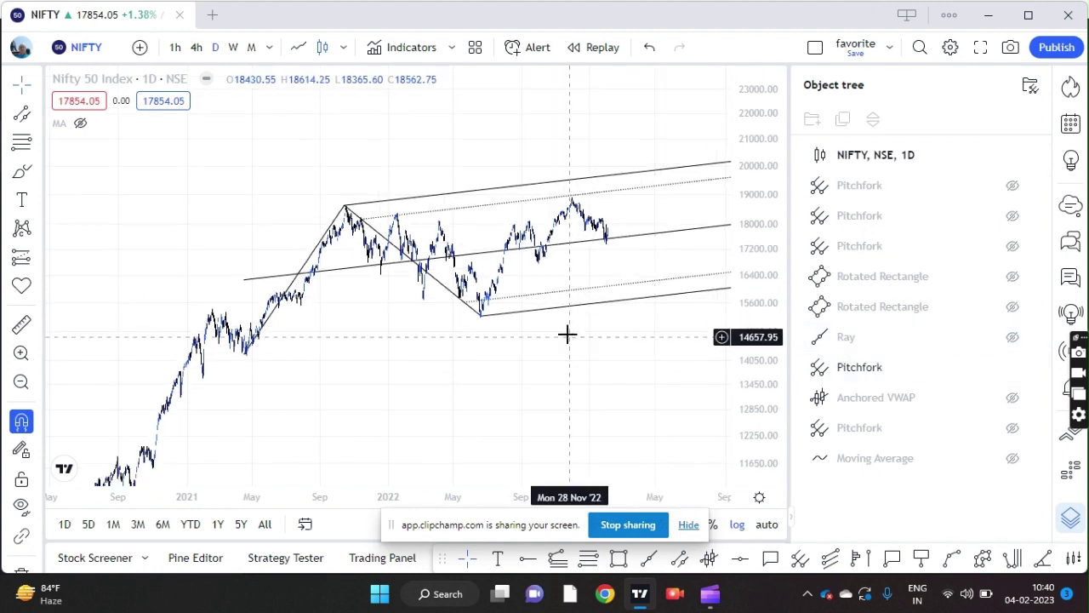
# Examine how the daily swings since early 2021 move within the pitchfork's channel, including price near its median line in early 2023
pyautogui.click(546, 312)
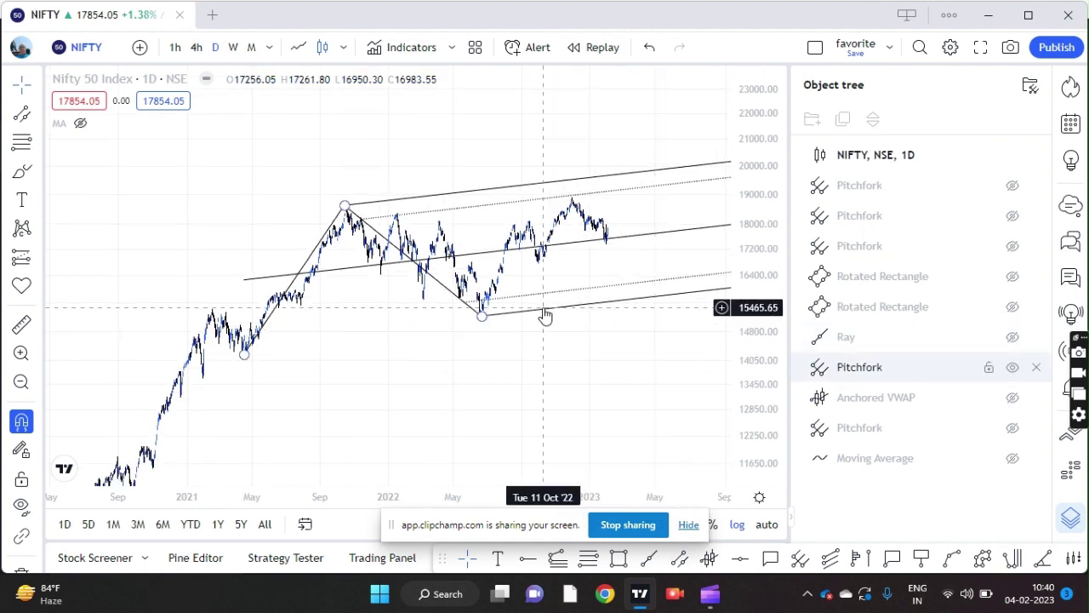
pyautogui.click(199, 281)
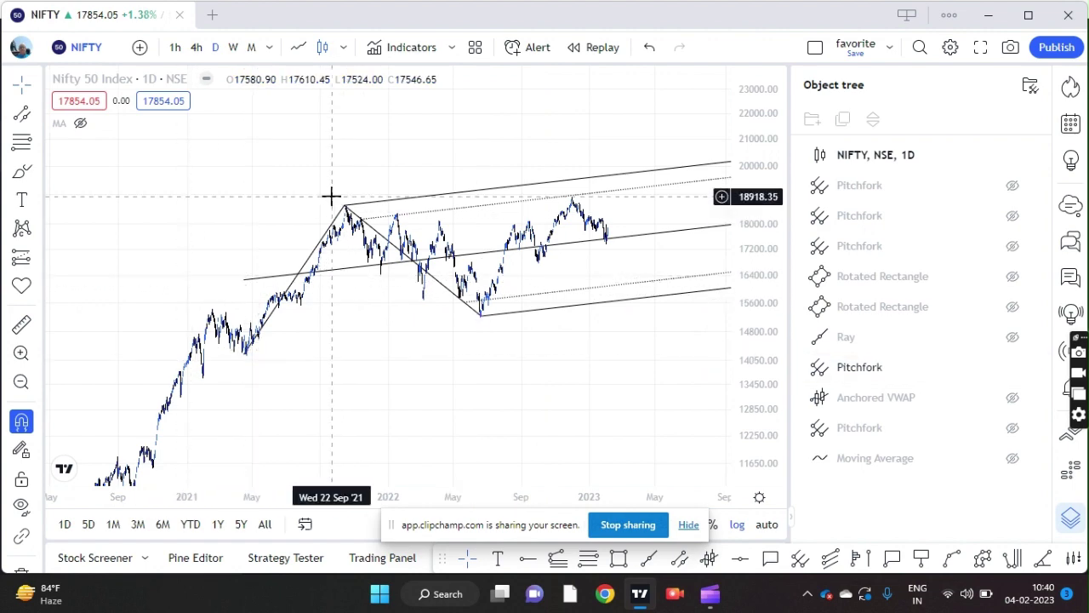
pyautogui.scroll(5, 459, 355)
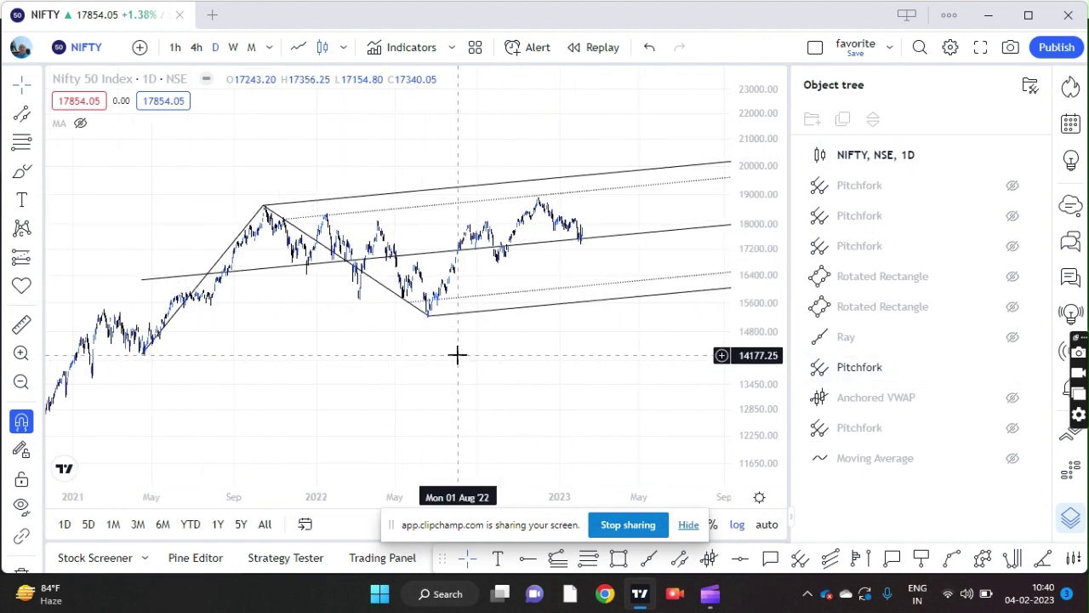
pyautogui.scroll(5, 765, 357)
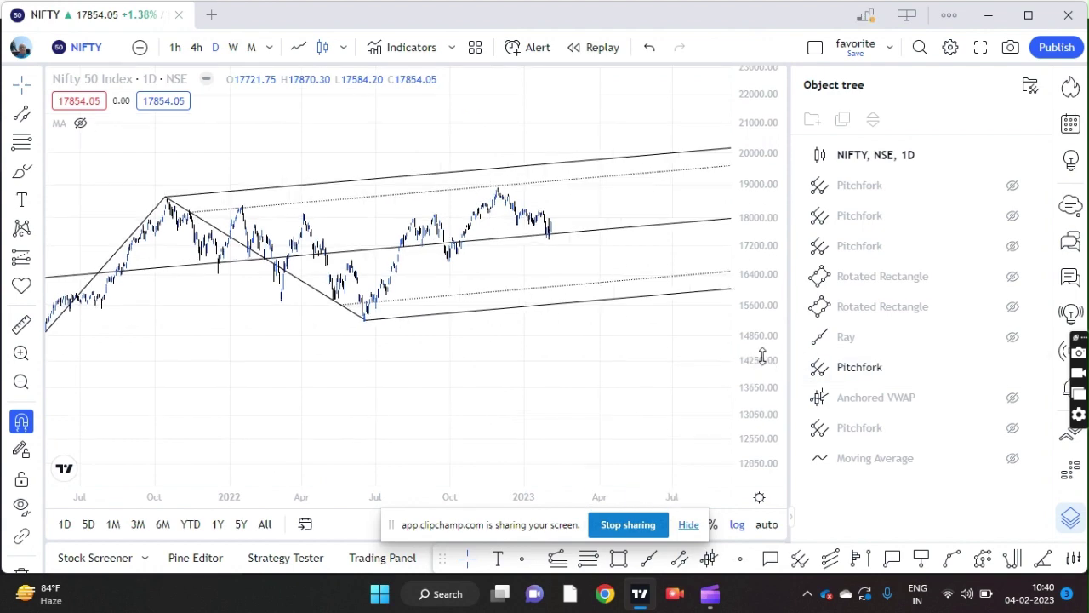
pyautogui.scroll(-3, 546, 341)
pyautogui.scroll(5, 545, 340)
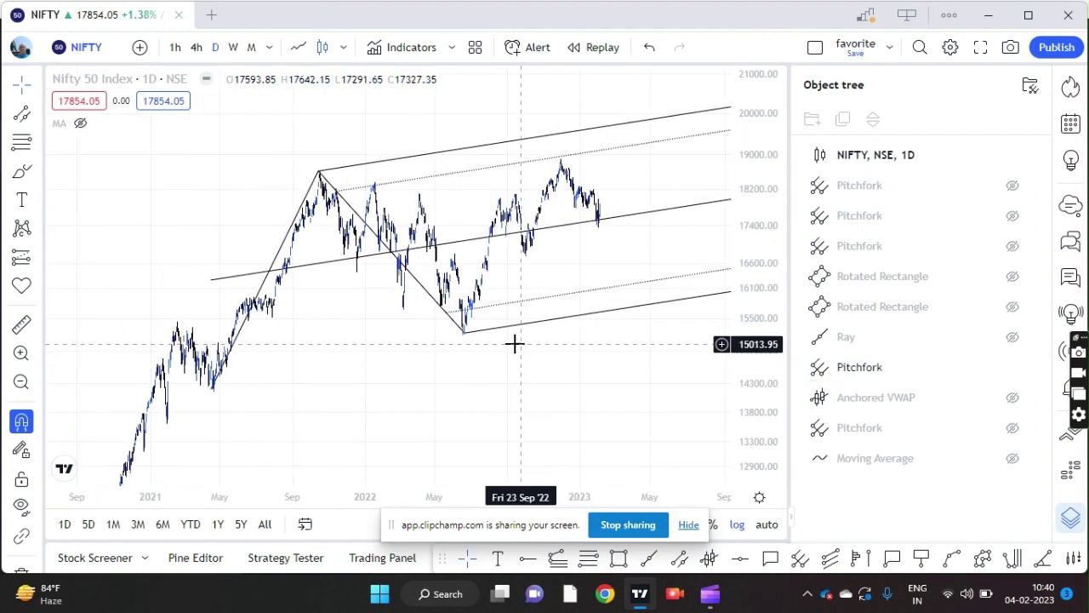
pyautogui.scroll(3, 509, 344)
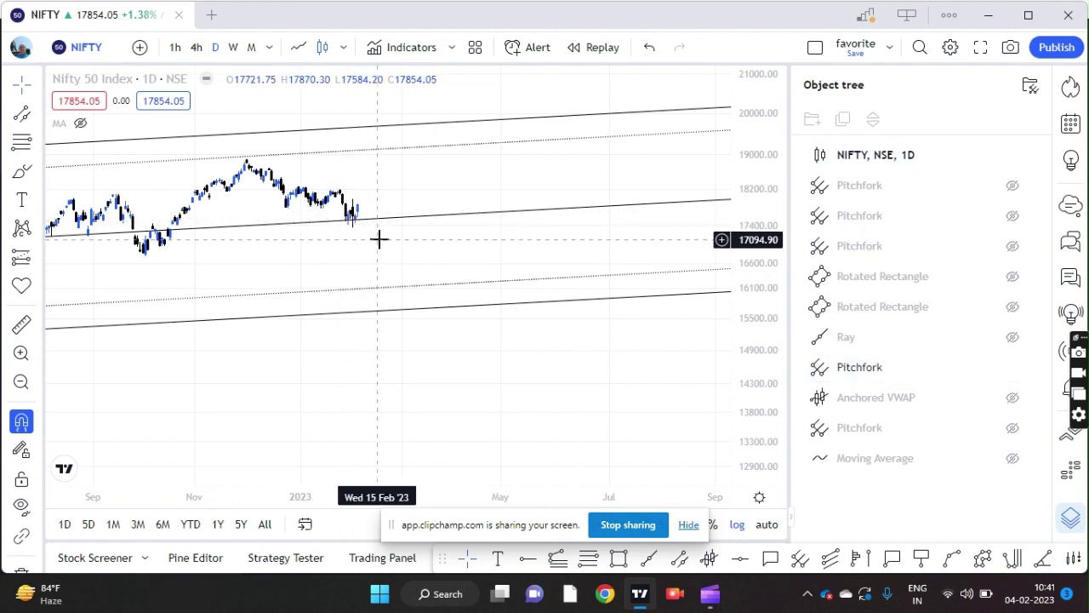
pyautogui.scroll(-5, 382, 242)
pyautogui.scroll(-3, 633, 397)
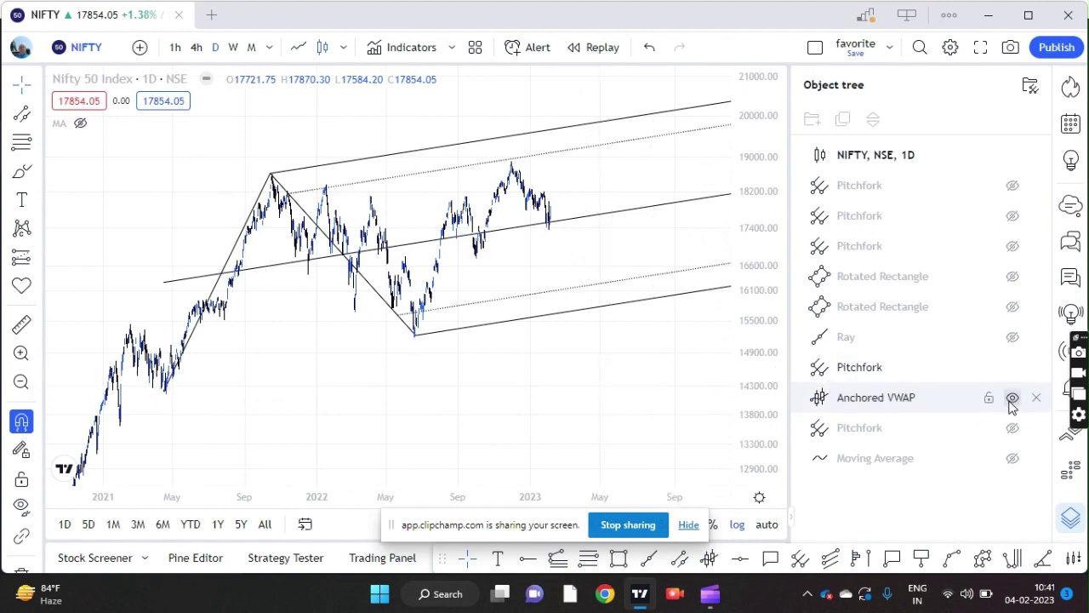
# Show the hidden Anchored VWAP starting at the June 2022 low and compare it with the pitchfork's median line around late January 2023
pyautogui.hscroll(5, 445, 365)
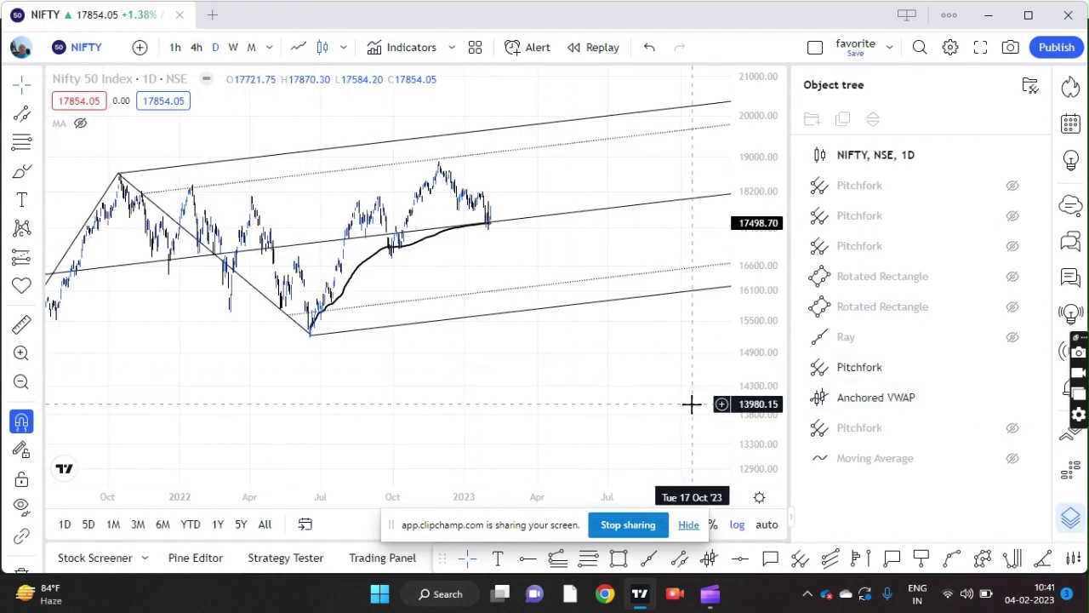
pyautogui.scroll(3, 750, 390)
pyautogui.scroll(2, 528, 365)
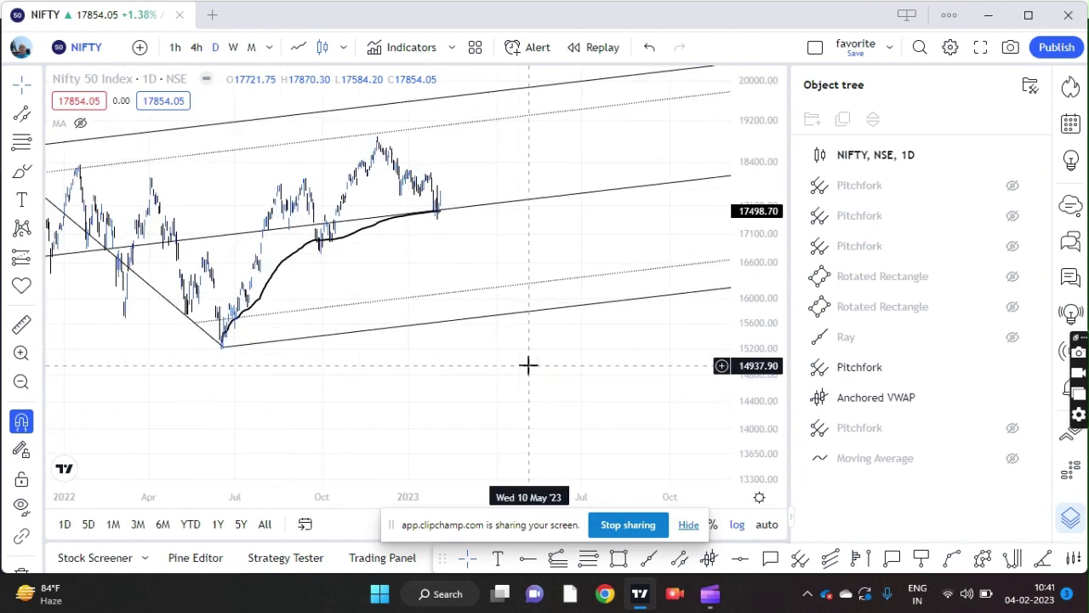
pyautogui.hscroll(4, 450, 345)
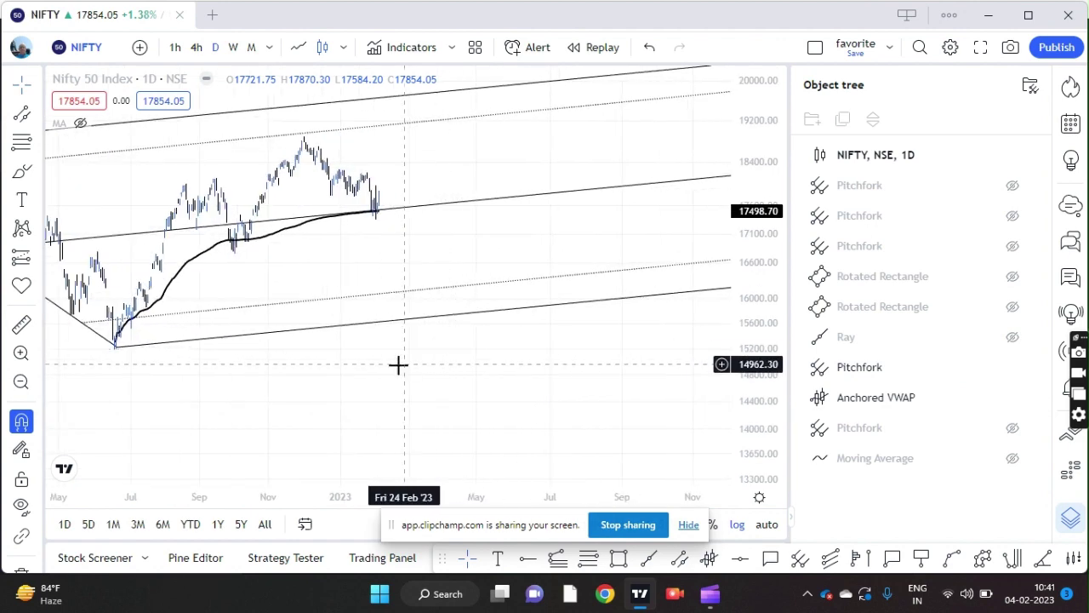
pyautogui.moveTo(406, 367); pyautogui.dragTo(535, 367)
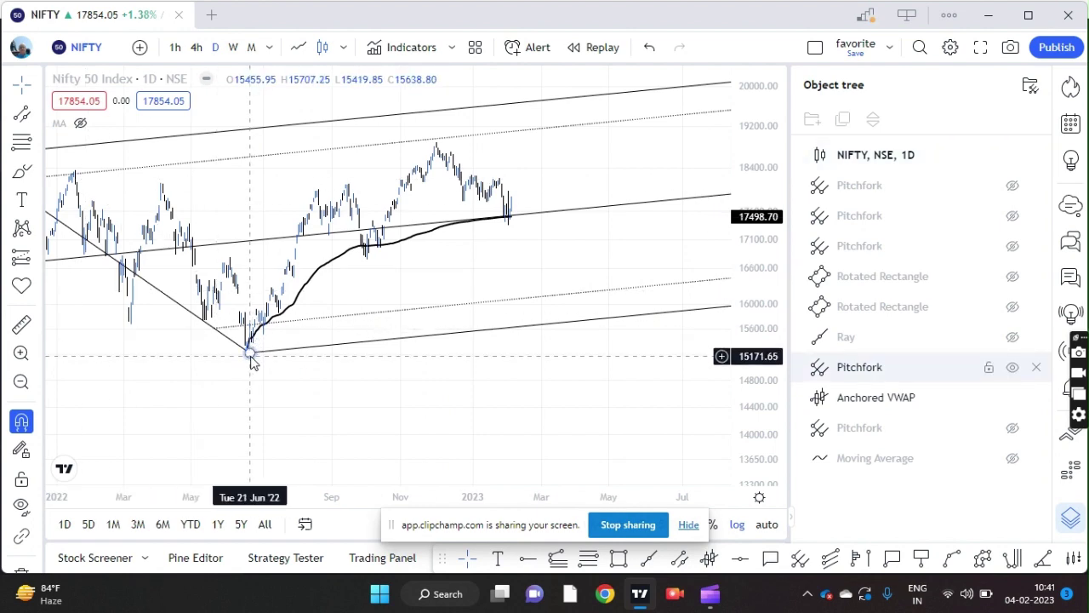
pyautogui.scroll(5, 448, 321)
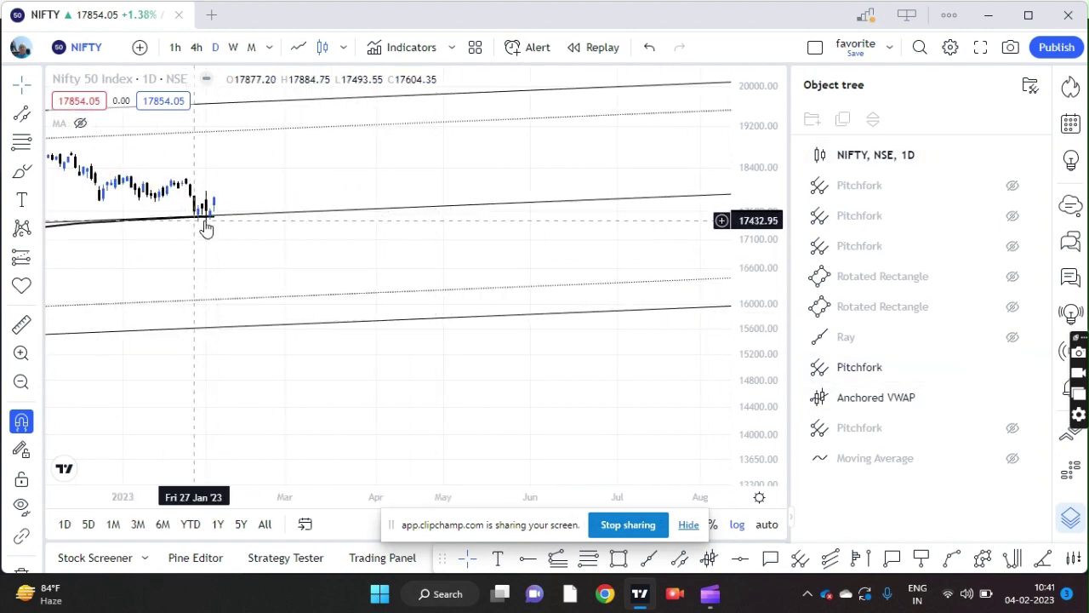
pyautogui.scroll(-10, 287, 250)
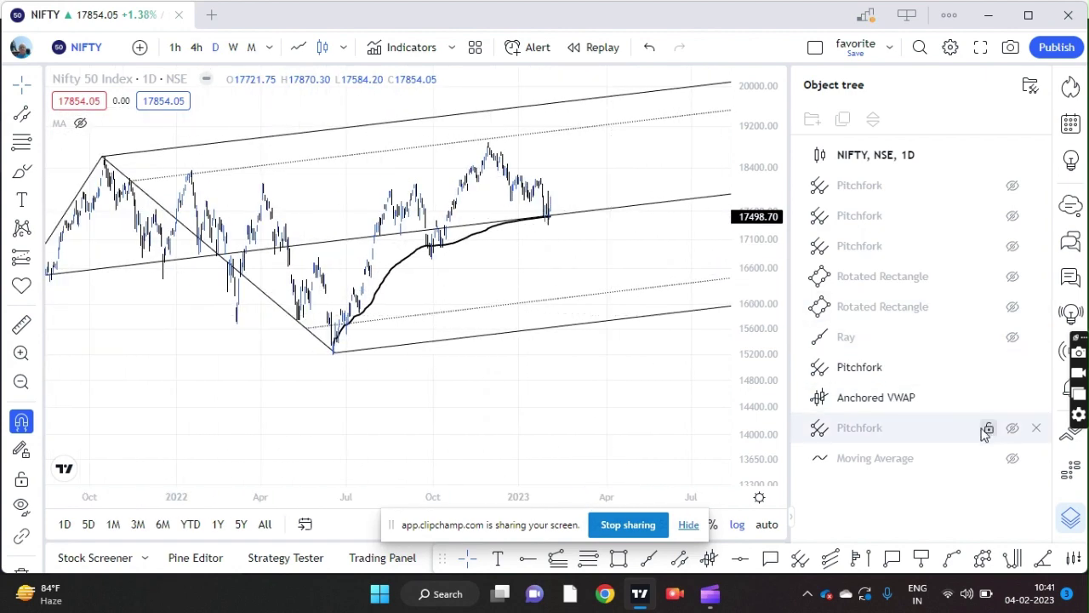
# Show the hidden pitchfork listed directly below the Anchored VWAP, compressing the price scale slightly to fit both channels
pyautogui.scroll(-3, 697, 366)
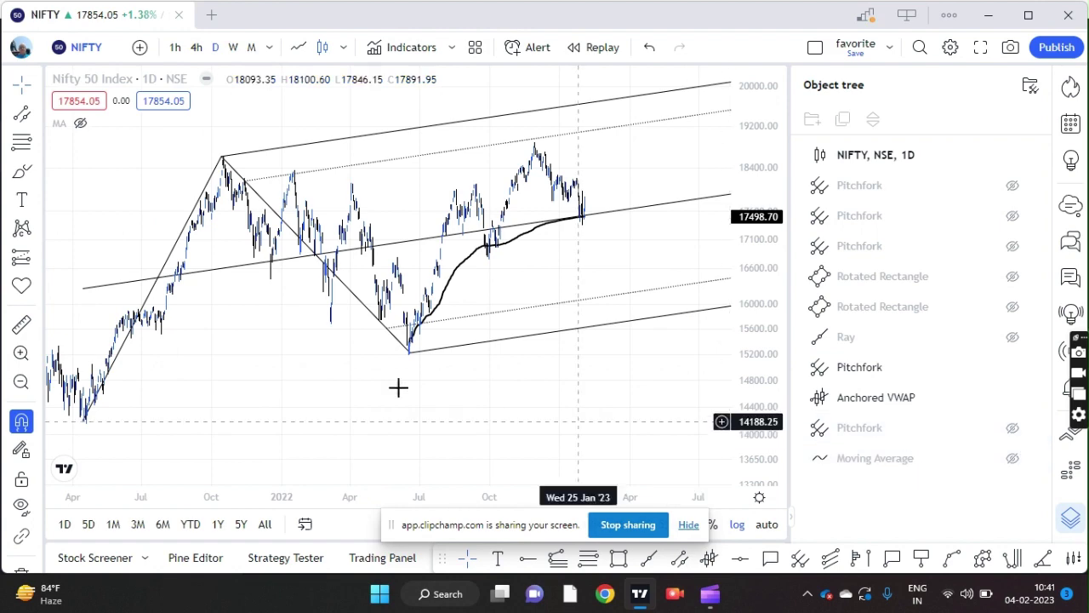
pyautogui.scroll(-2, 277, 366)
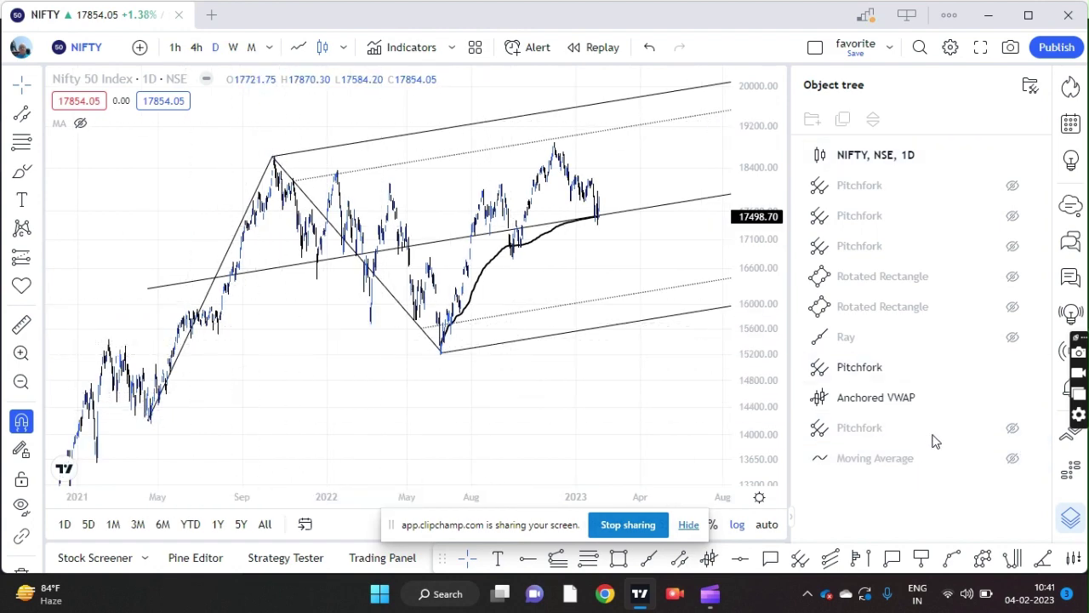
pyautogui.click(1013, 428)
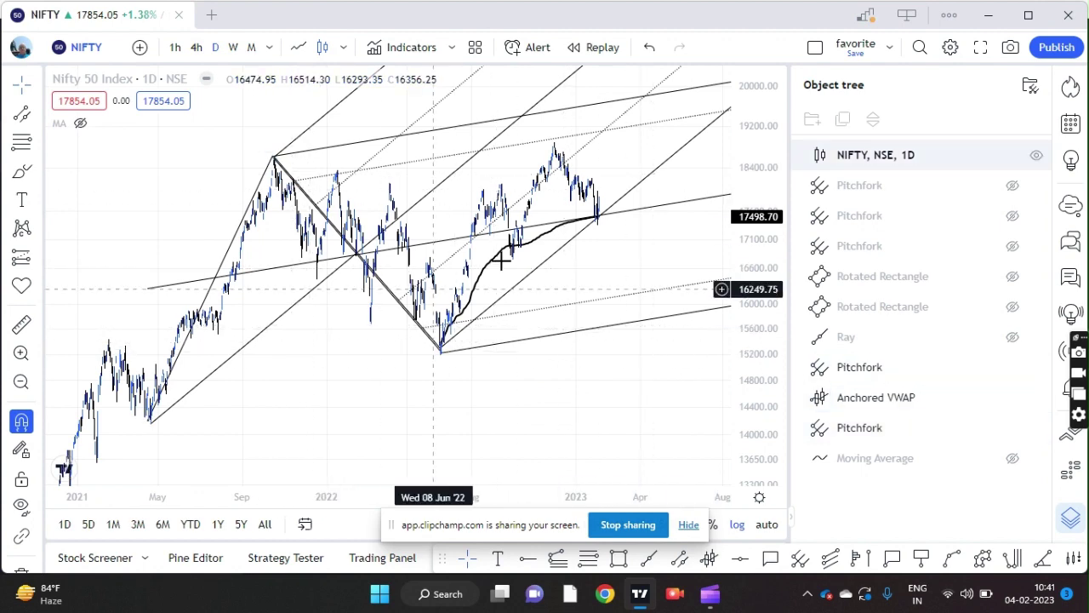
pyautogui.moveTo(755, 311); pyautogui.dragTo(756, 323)
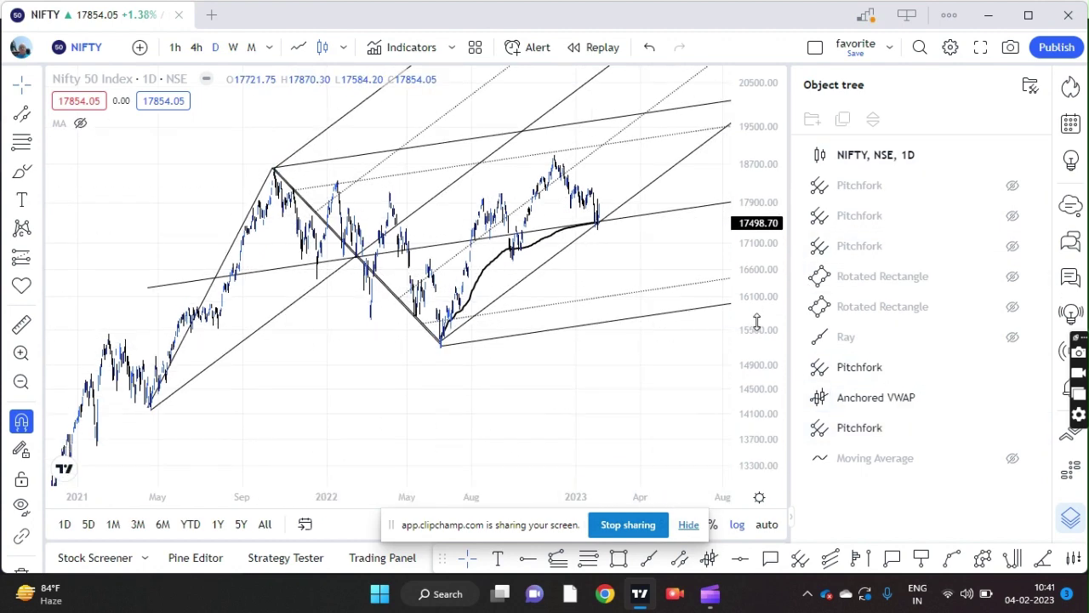
pyautogui.click(620, 329)
pyautogui.click(294, 328)
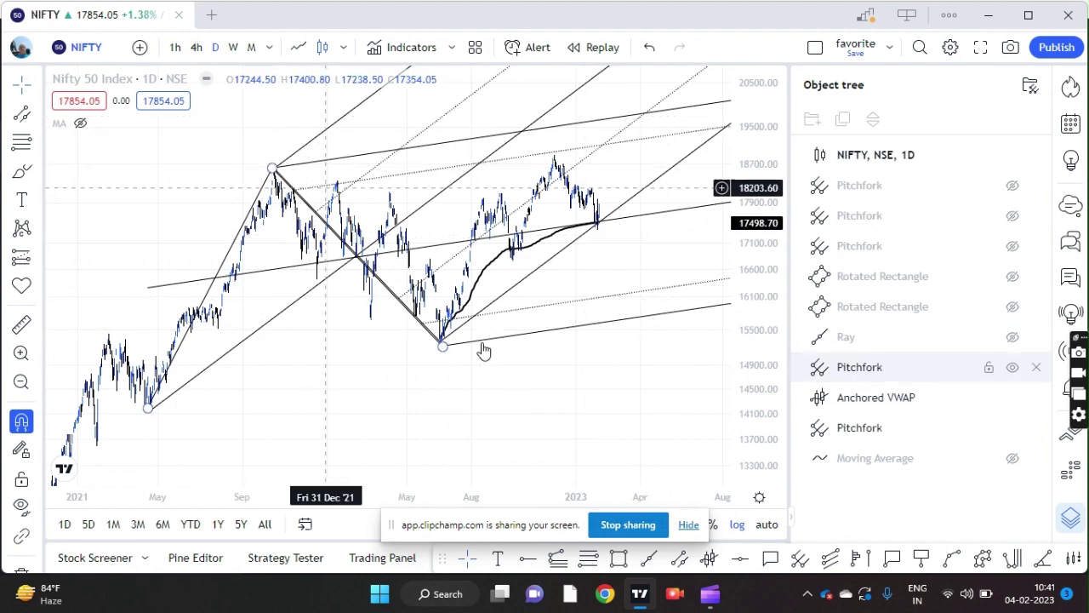
# Examine where the steeper pitchfork's lower line, the other pitchfork's median line and the Anchored VWAP meet around the end of January 2023
pyautogui.scroll(5, 543, 431)
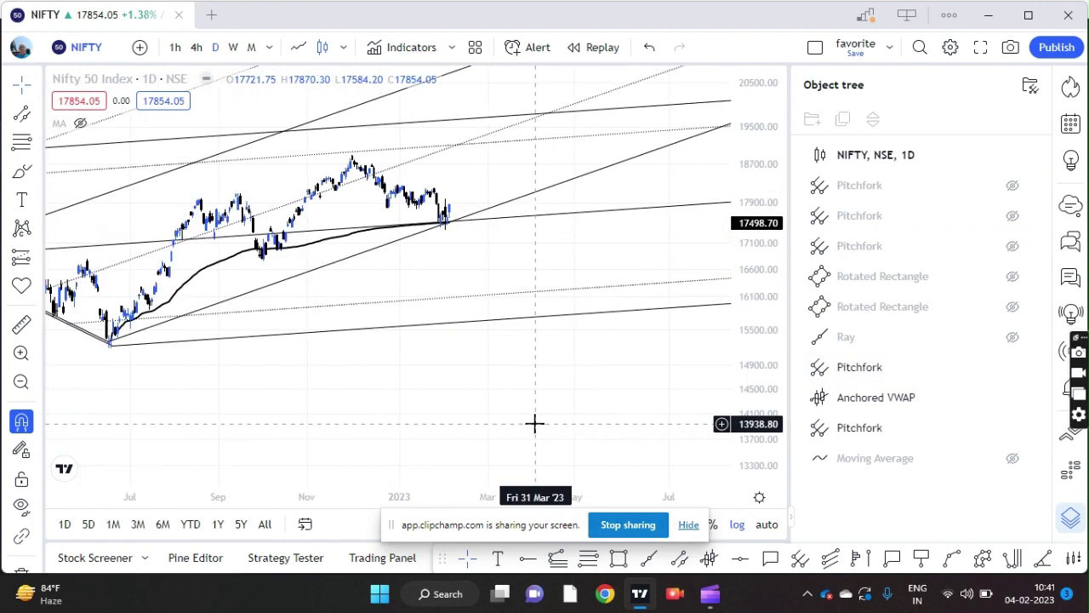
pyautogui.scroll(-2, 255, 303)
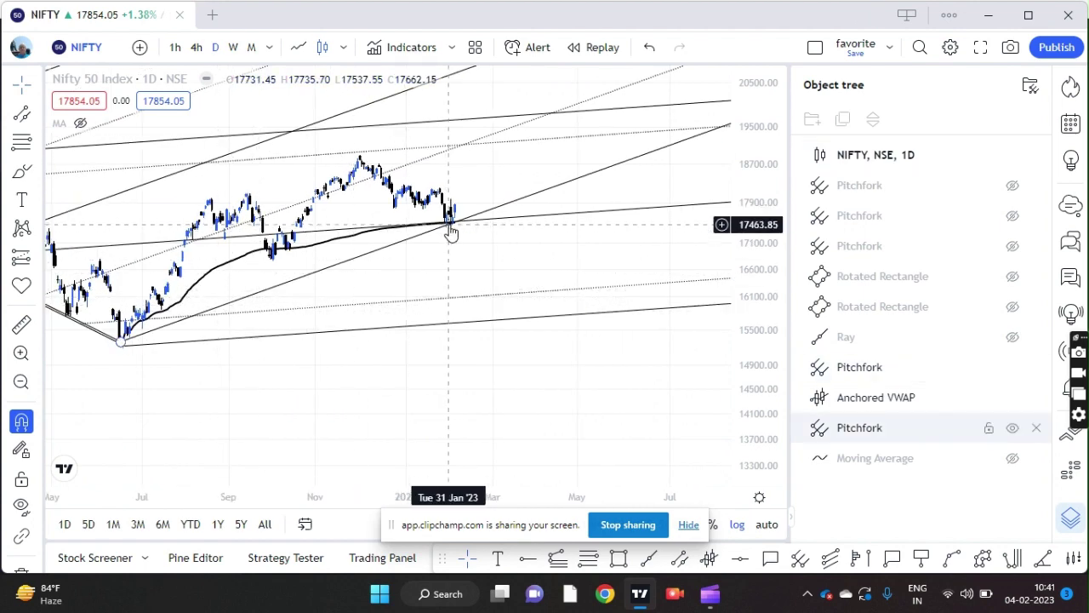
pyautogui.scroll(-3, 502, 400)
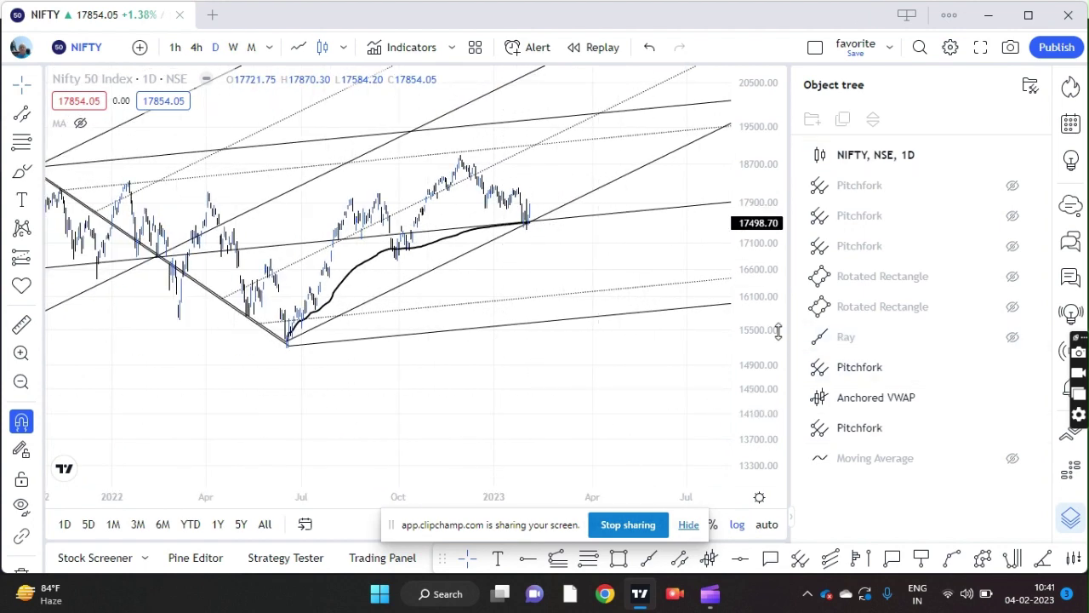
pyautogui.scroll(-5, 759, 336)
pyautogui.moveTo(702, 348); pyautogui.dragTo(554, 368)
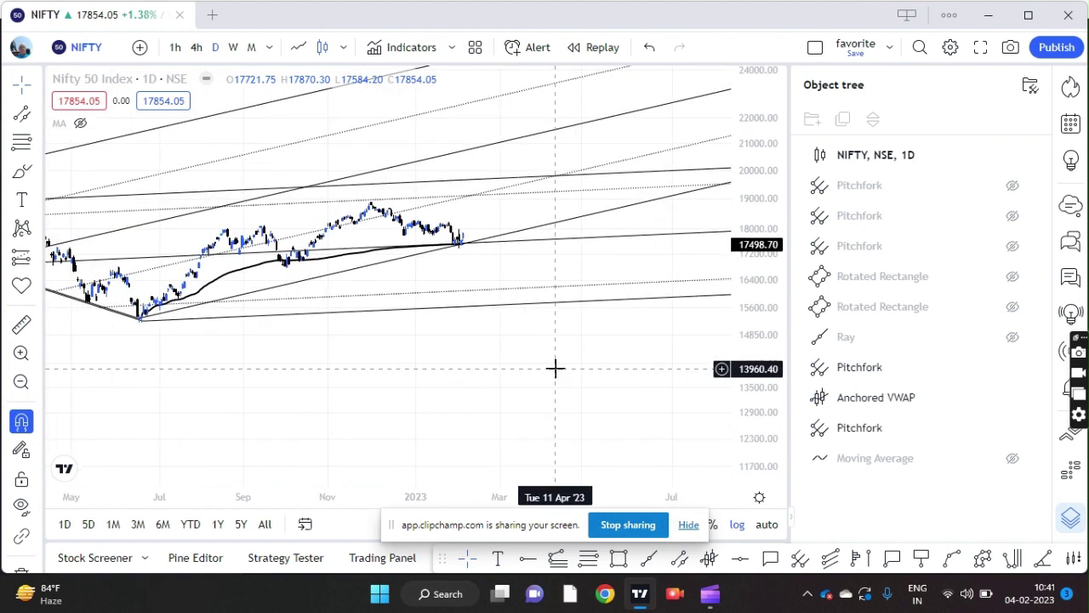
pyautogui.scroll(5, 754, 342)
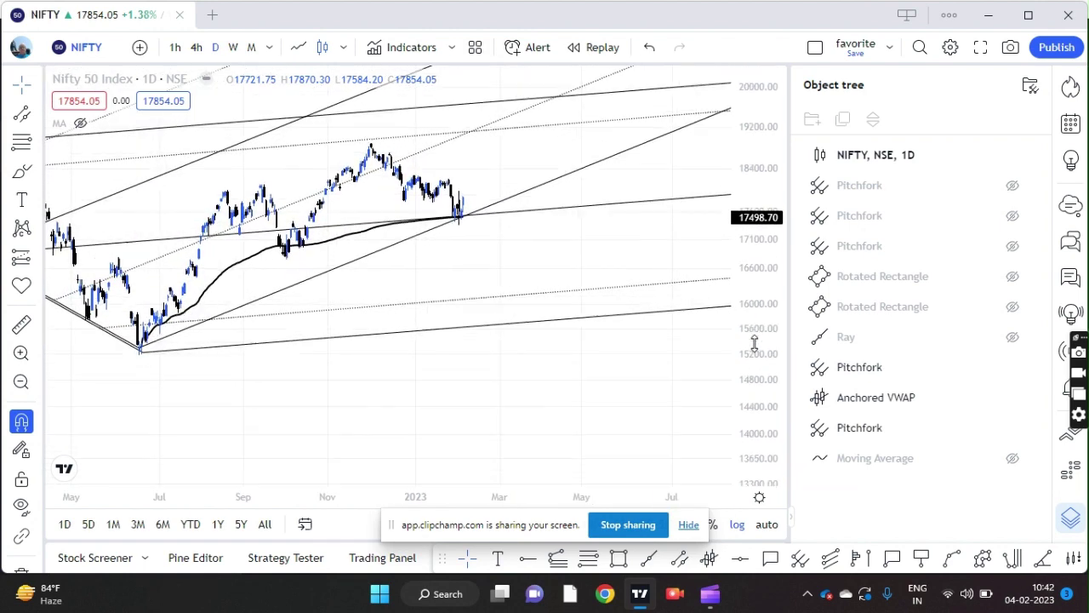
pyautogui.scroll(-3, 452, 371)
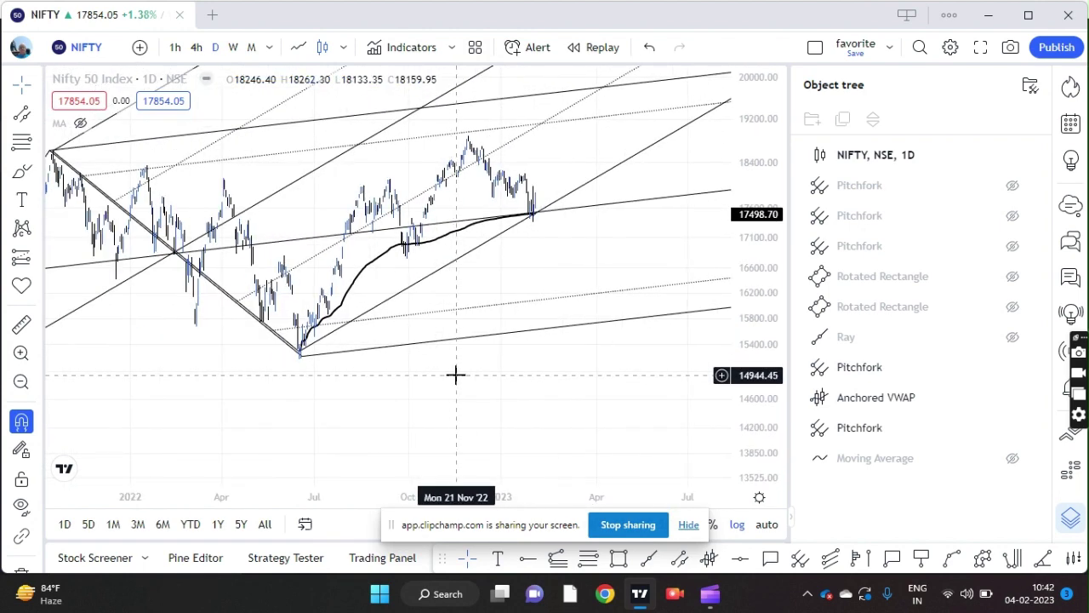
pyautogui.scroll(3, 462, 374)
pyautogui.scroll(-1, 464, 376)
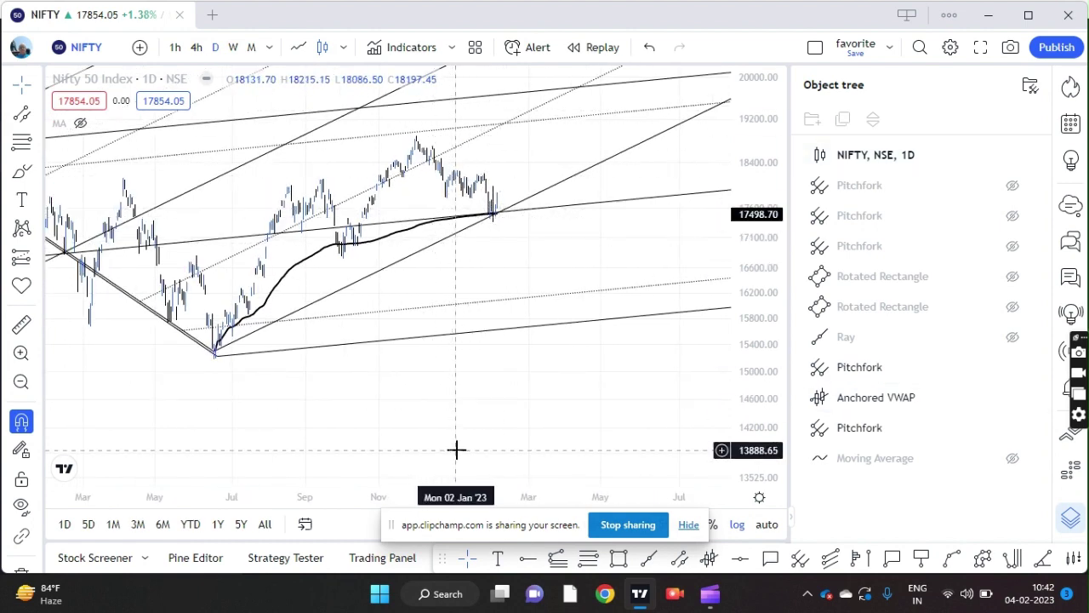
# Examine the wider price structure since early 2021 against both pitchforks and the Anchored VWAP, down to the early February 2023 candles
pyautogui.scroll(-2, 569, 377)
pyautogui.scroll(-3, 569, 377)
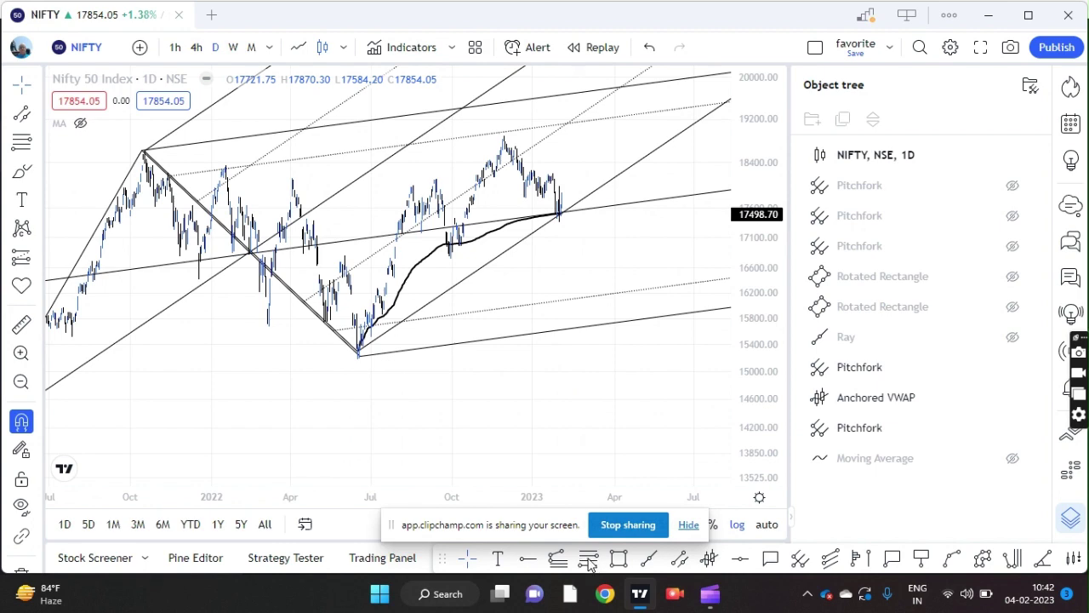
pyautogui.scroll(-2, 547, 397)
pyautogui.scroll(1, 540, 397)
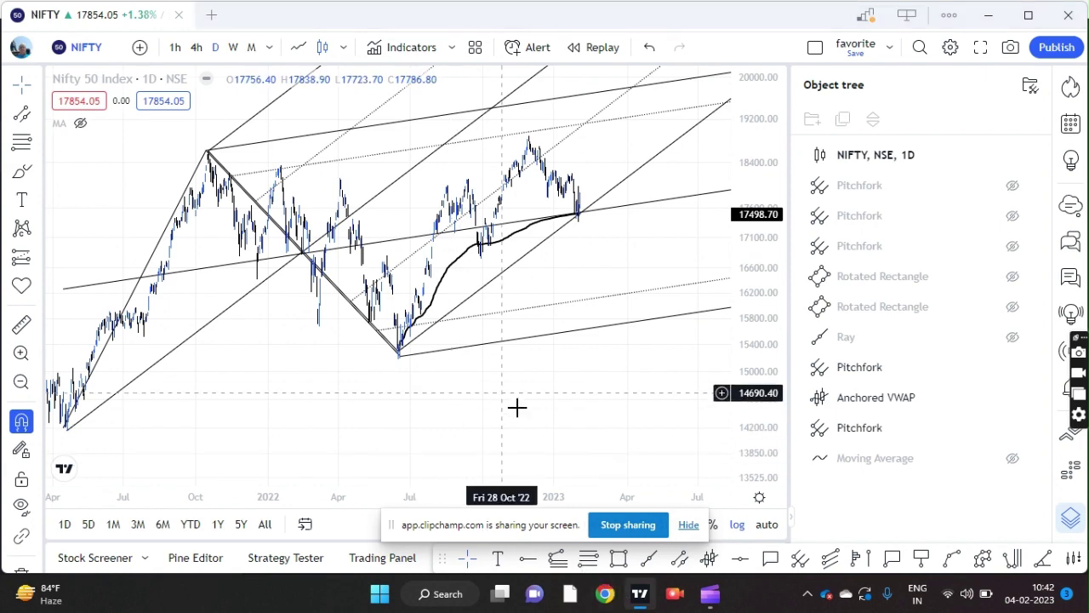
pyautogui.scroll(-1, 574, 408)
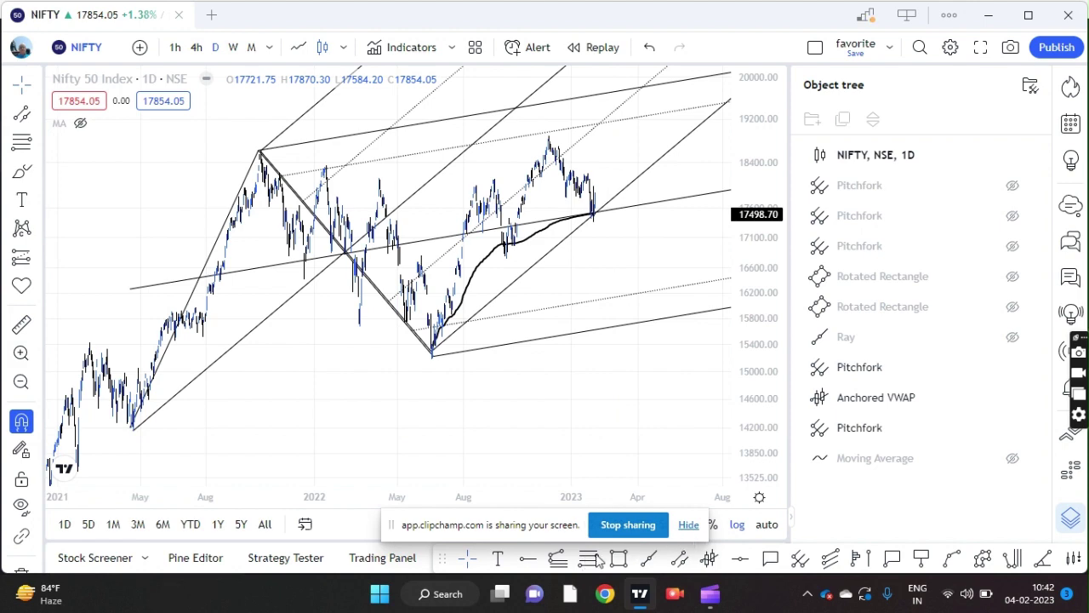
pyautogui.scroll(2, 602, 378)
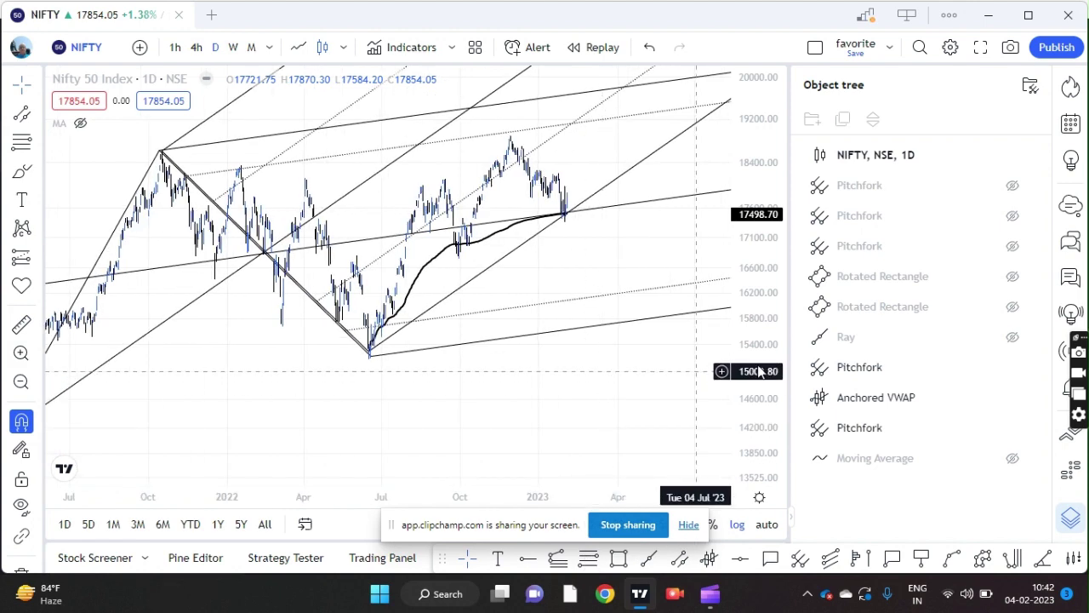
pyautogui.moveTo(753, 364); pyautogui.dragTo(751, 404)
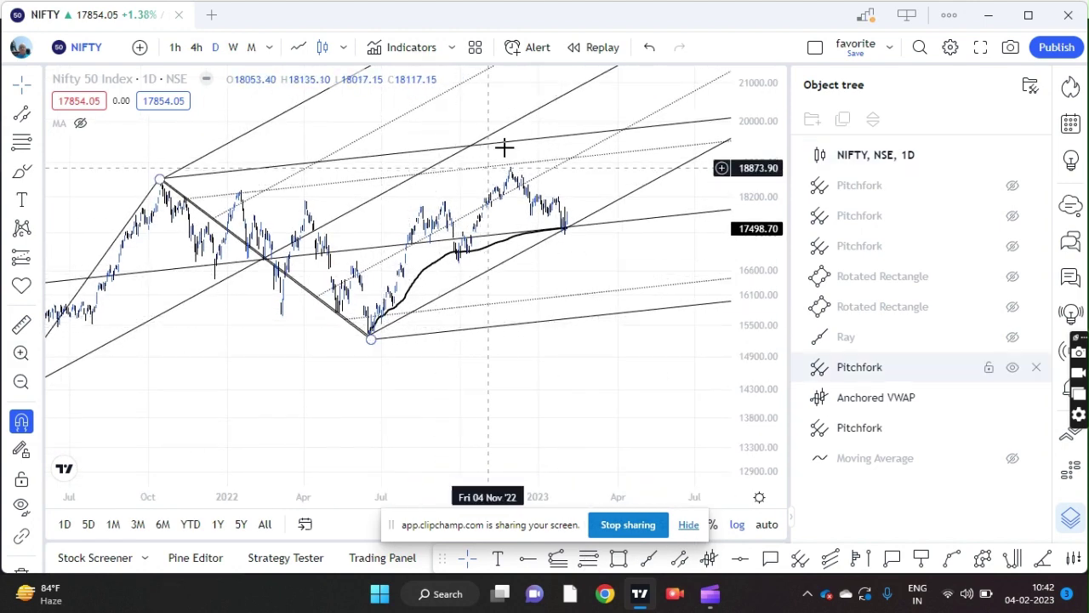
pyautogui.scroll(2, 501, 391)
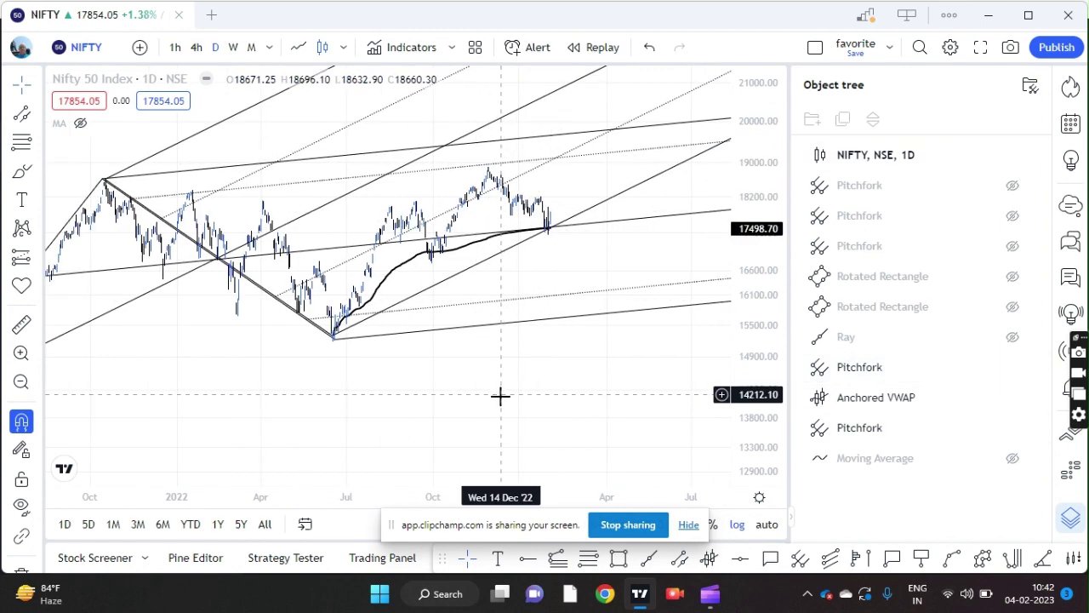
pyautogui.moveTo(742, 413); pyautogui.dragTo(754, 370)
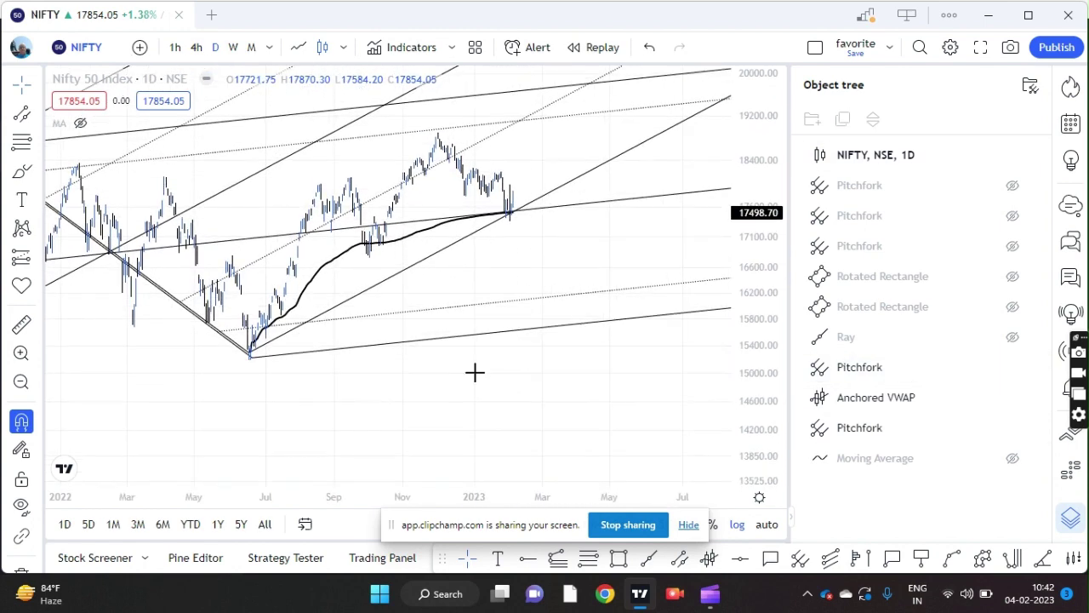
pyautogui.scroll(-2, 468, 366)
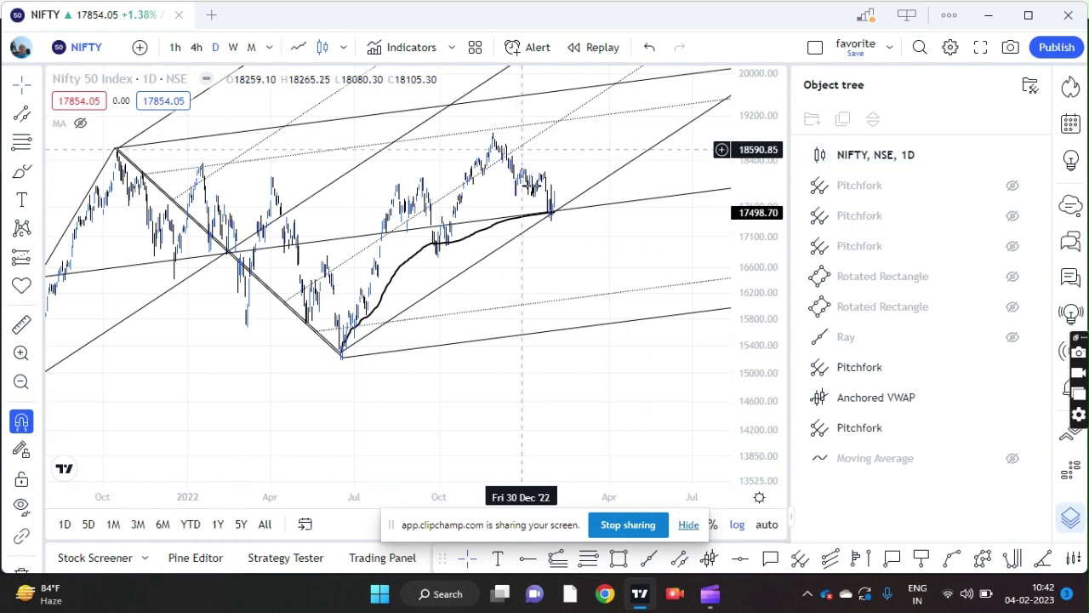
pyautogui.scroll(-2, 539, 406)
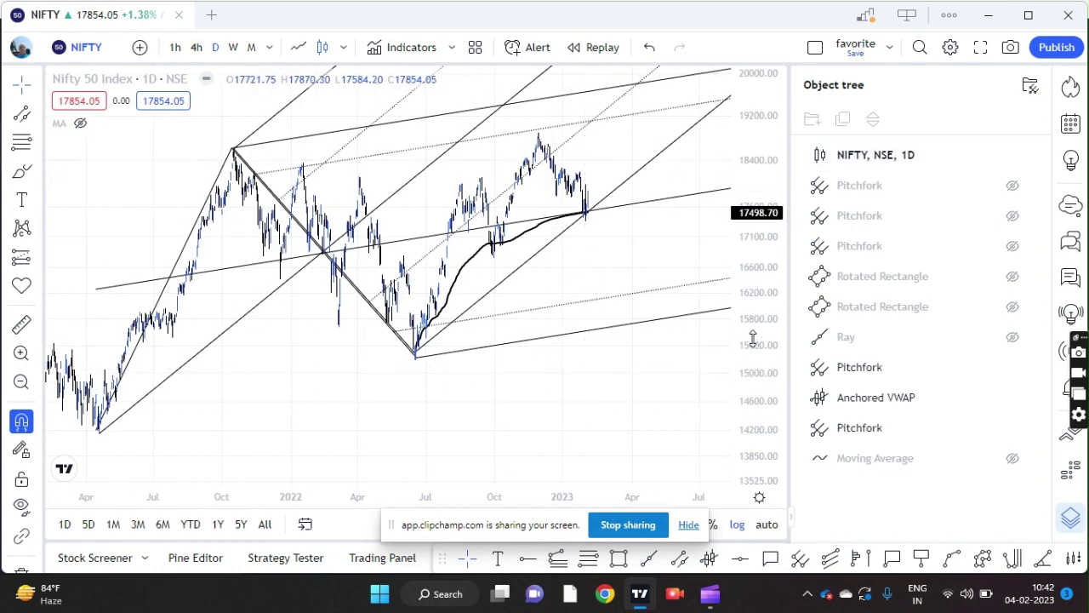
pyautogui.scroll(-3, 763, 333)
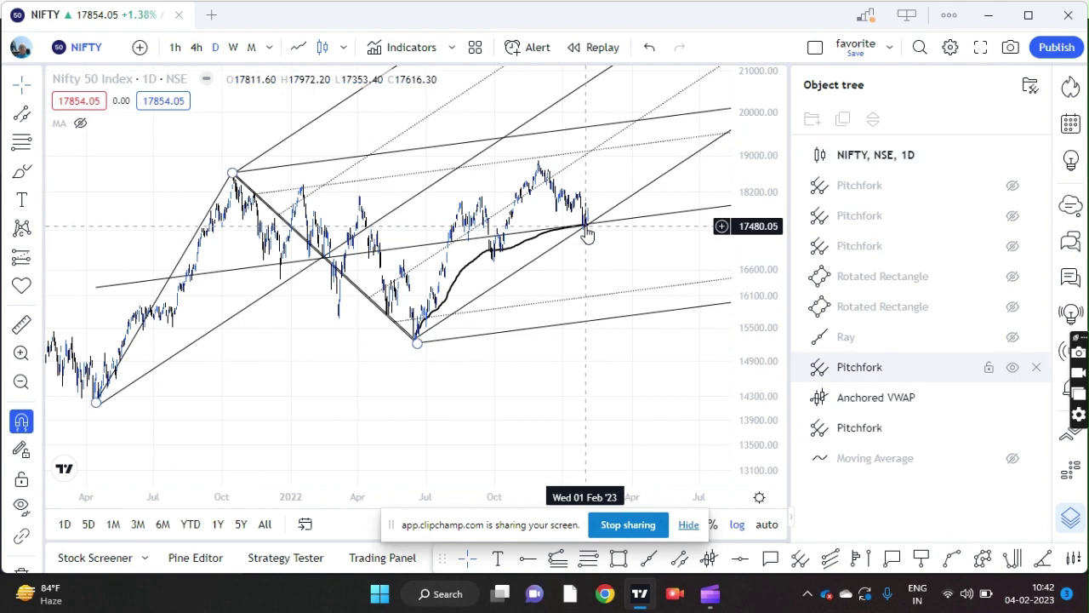
# Hide both visible pitchforks and the Anchored VWAP so that only the price candles remain
pyautogui.scroll(3, 530, 389)
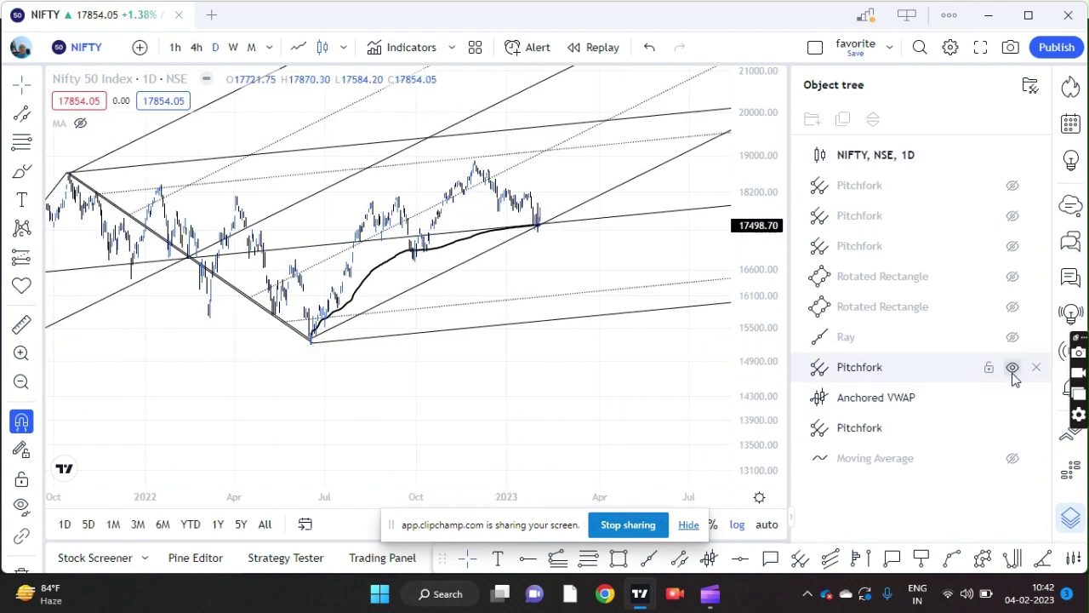
pyautogui.click(1013, 371)
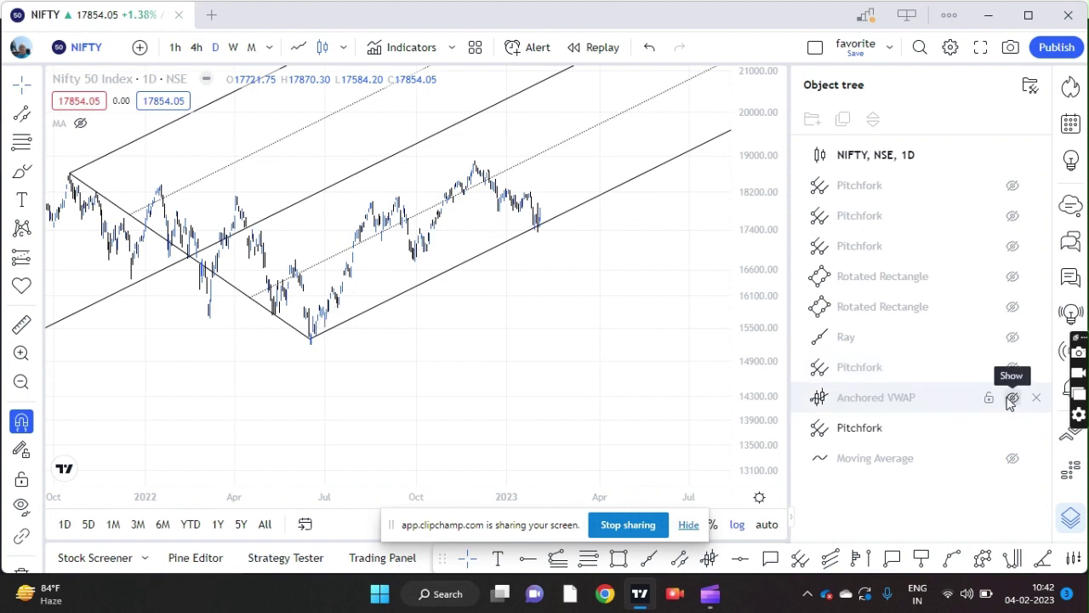
pyautogui.click(1013, 428)
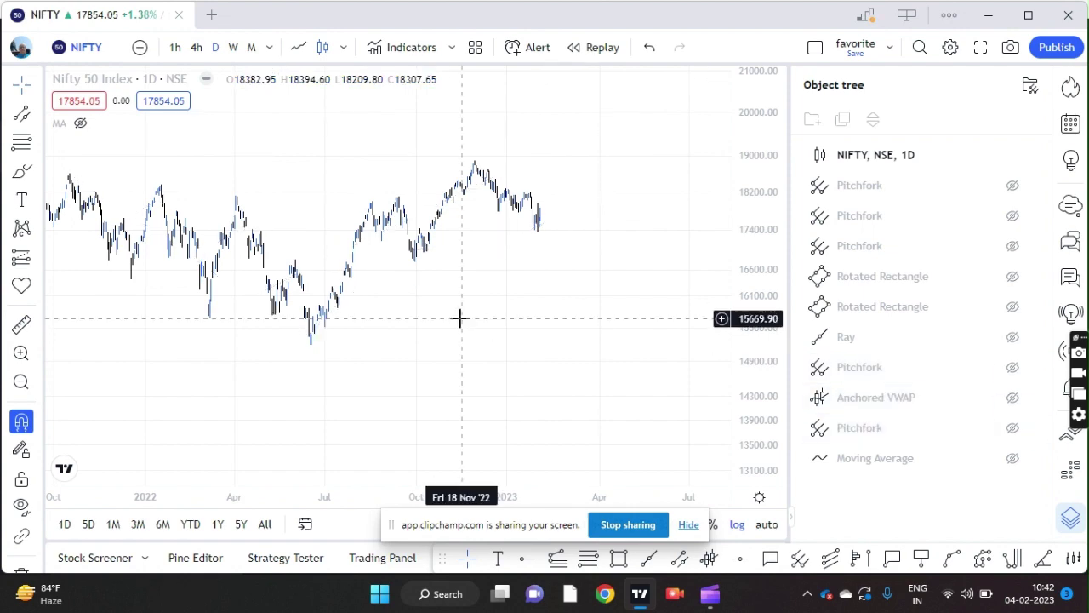
# Draw a parallel channel from the 28 September 2022 low at about 16,770 to 23 March 2023 at about 17,662, its upper line near the December high
pyautogui.scroll(4, 455, 319)
pyautogui.moveTo(444, 321); pyautogui.dragTo(590, 471)
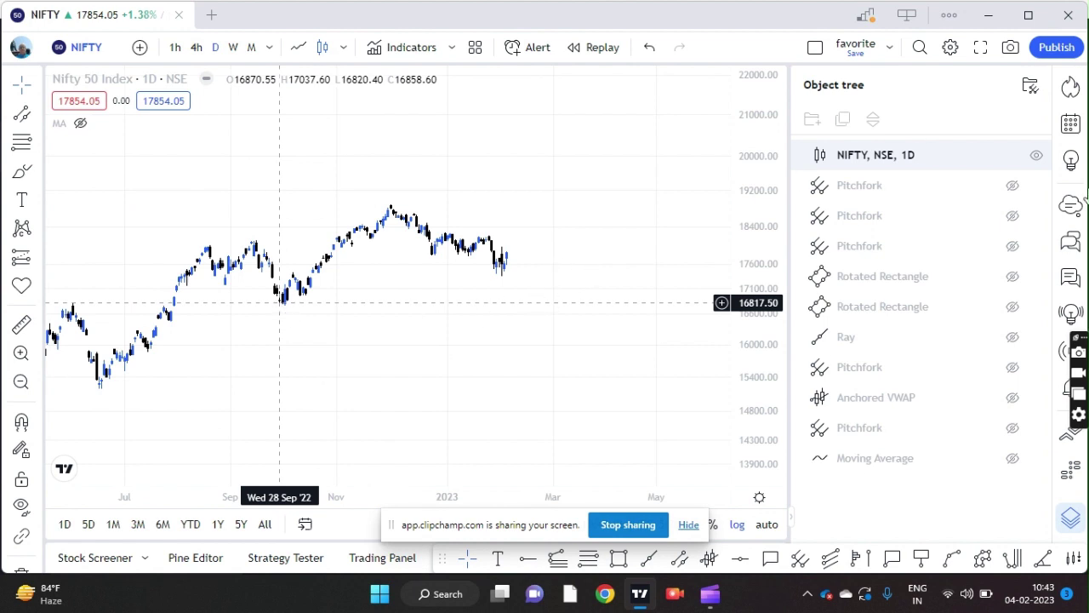
pyautogui.click(279, 303)
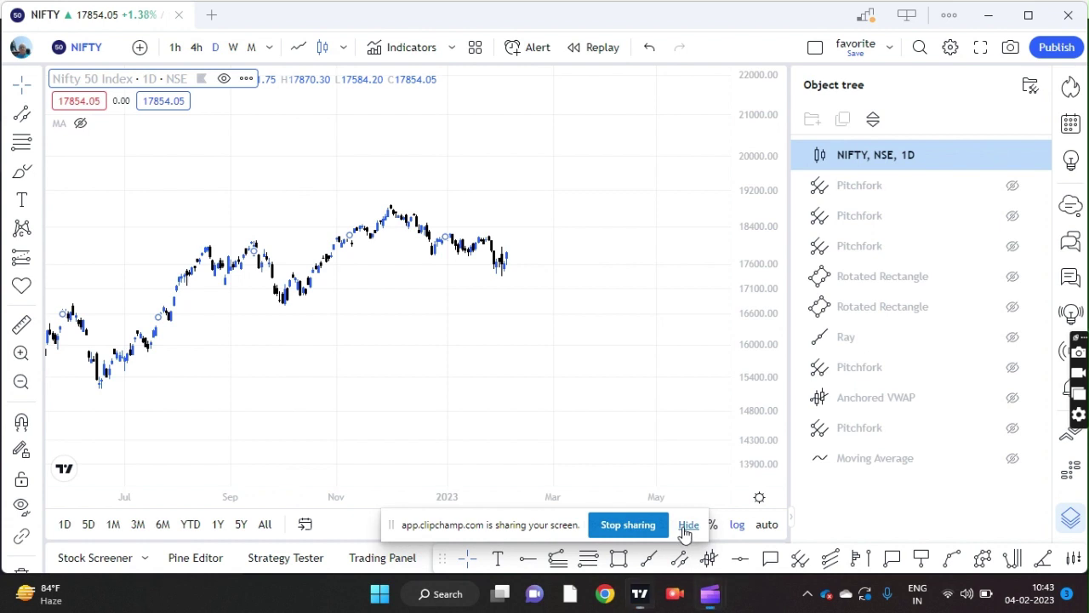
pyautogui.click(688, 525)
pyautogui.click(681, 563)
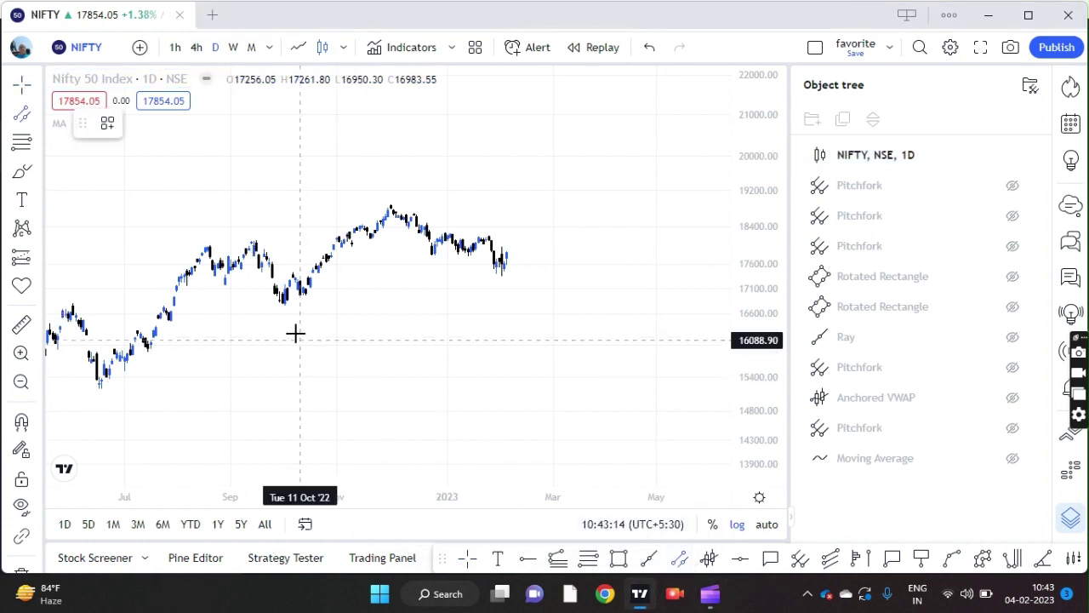
pyautogui.click(279, 305)
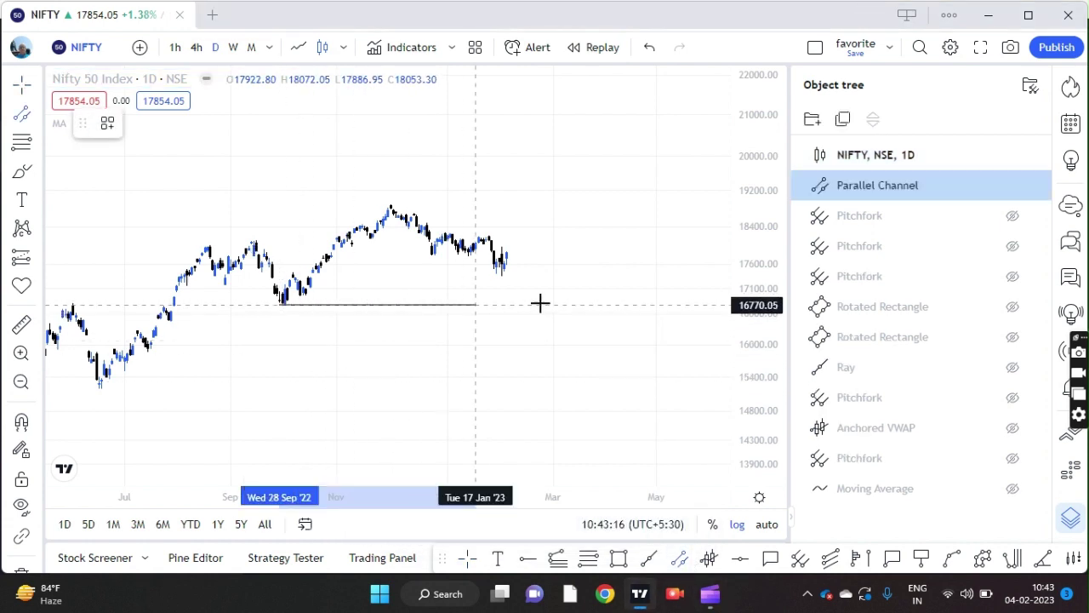
pyautogui.click(594, 261)
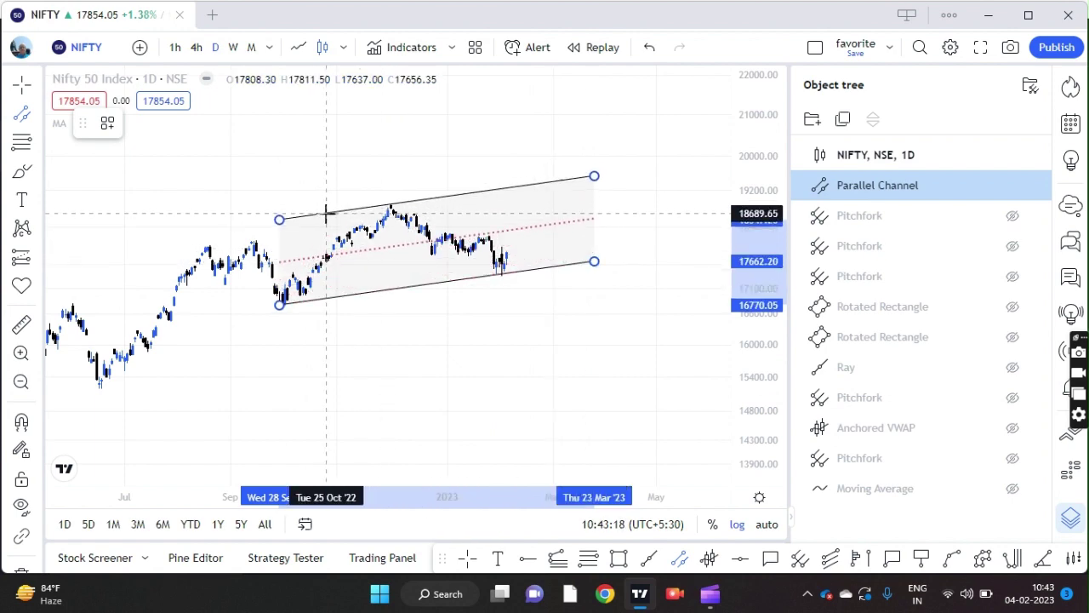
pyautogui.click(325, 213)
# Examine how the parallel channel frames price from the late September 2022 low to the early February 2023 candles
pyautogui.scroll(-2, 463, 359)
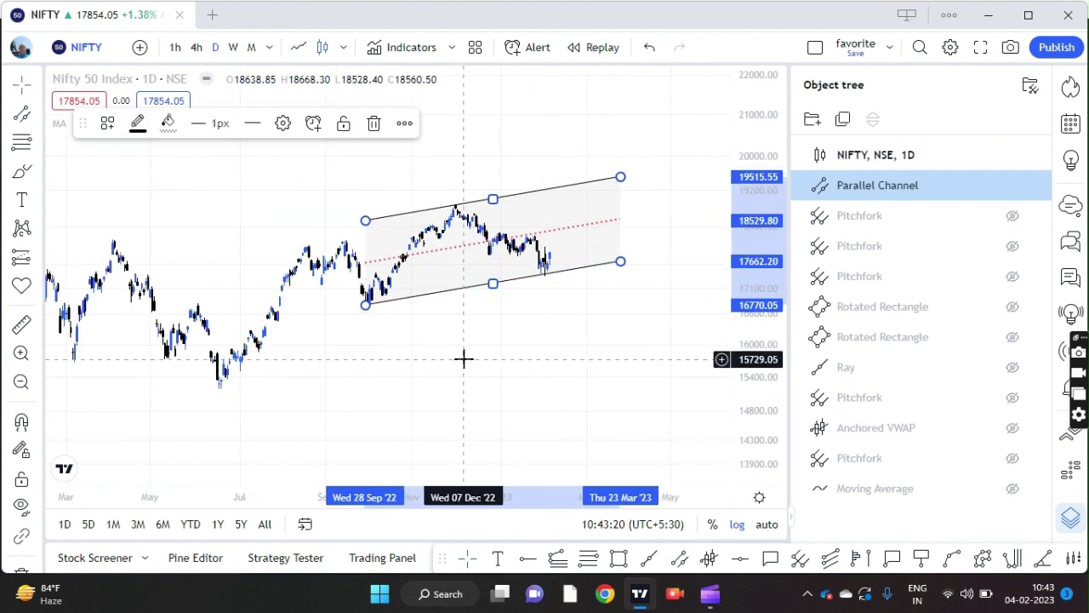
pyautogui.scroll(4, 464, 359)
pyautogui.moveTo(741, 438); pyautogui.dragTo(743, 374)
pyautogui.scroll(4, 389, 312)
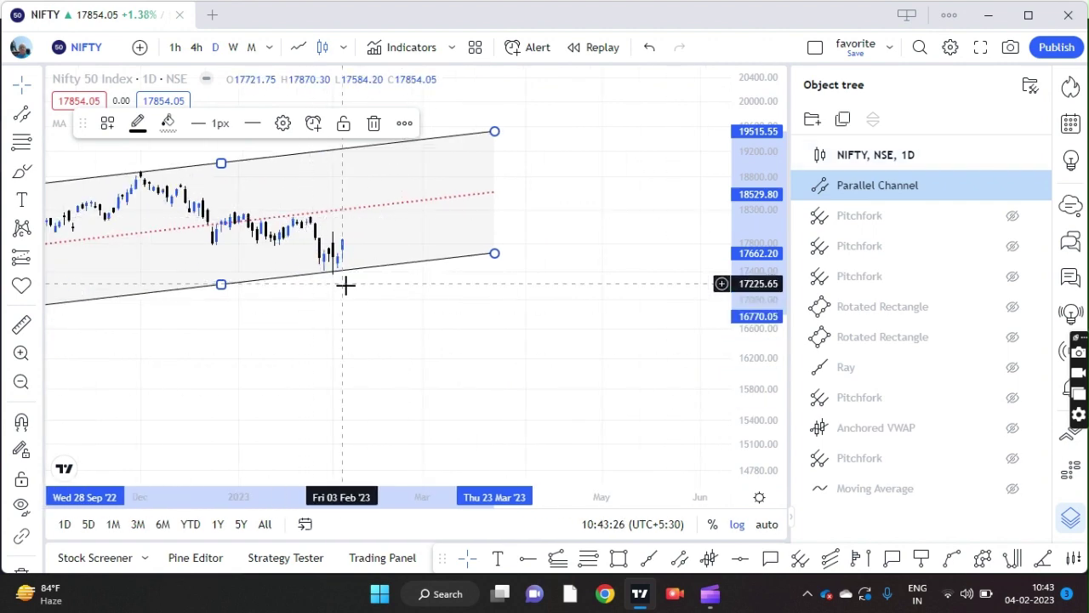
pyautogui.scroll(-1, 357, 294)
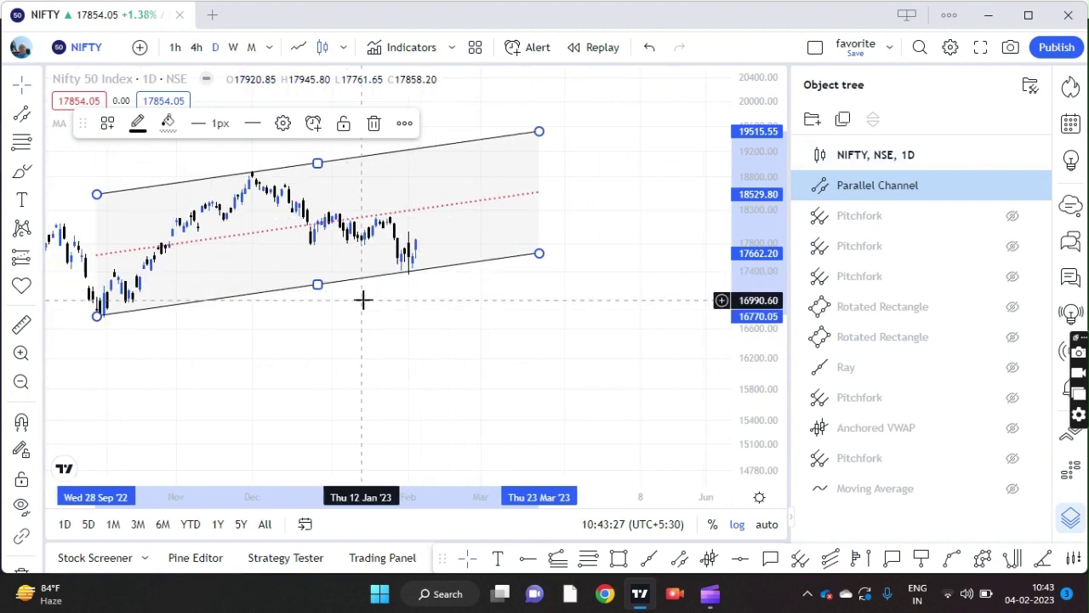
pyautogui.click(321, 168)
pyautogui.moveTo(325, 168); pyautogui.dragTo(332, 171)
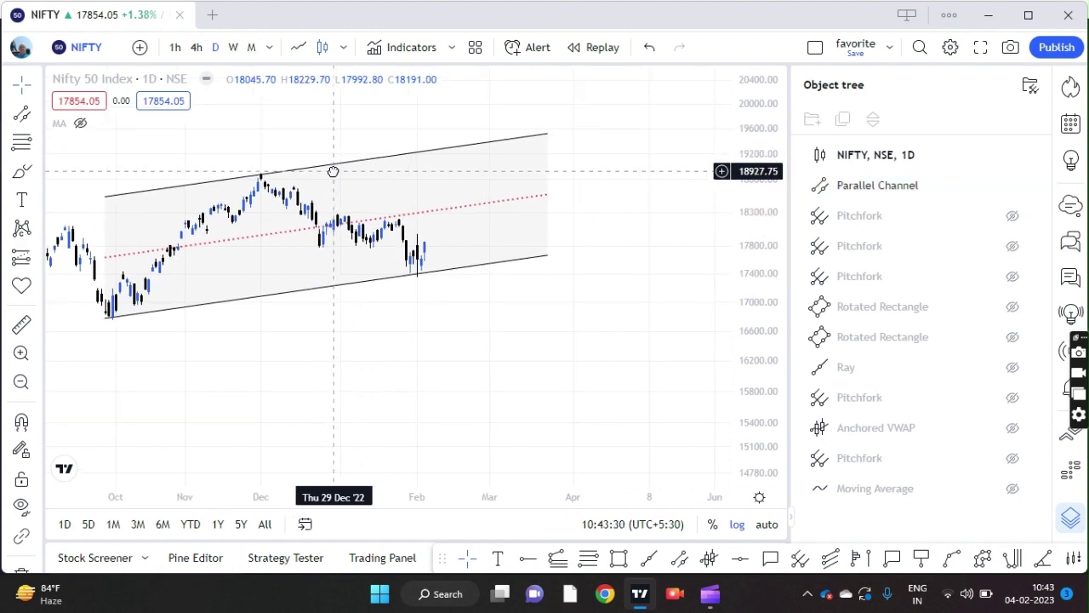
# Examine the late January and early February 2023 candles between the channel's lower line and its dotted median line
pyautogui.scroll(-1, 377, 315)
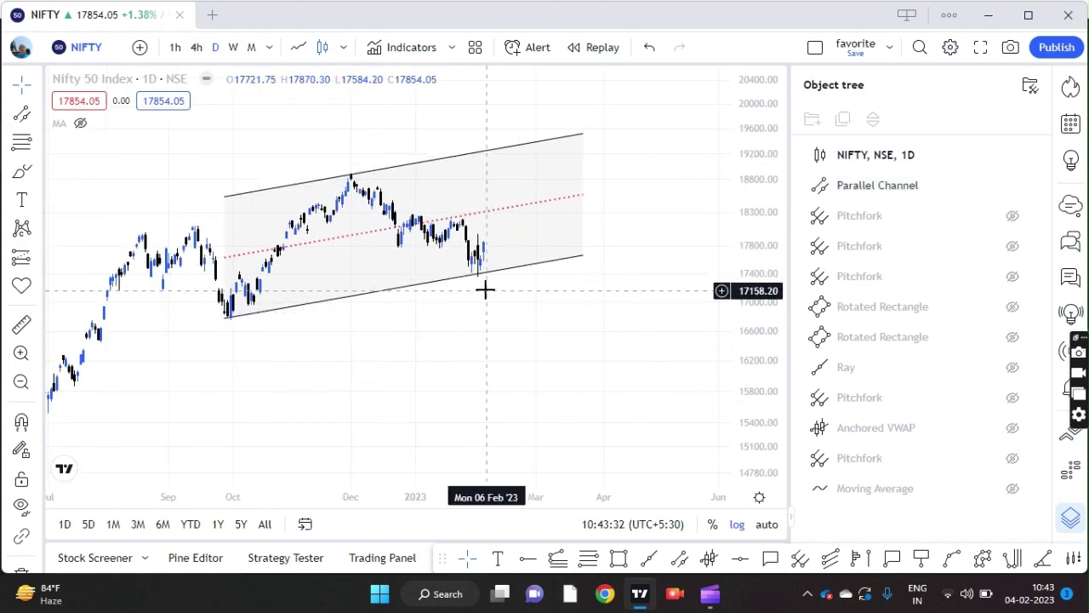
pyautogui.scroll(1, 452, 297)
pyautogui.scroll(2, 446, 303)
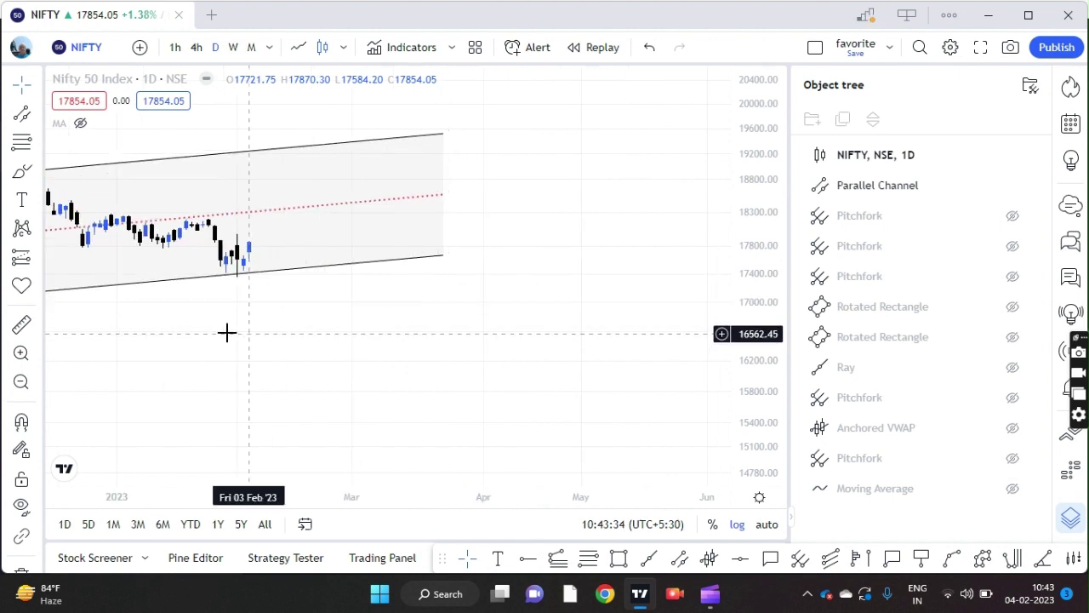
pyautogui.moveTo(227, 333); pyautogui.dragTo(499, 389)
pyautogui.scroll(1, 496, 369)
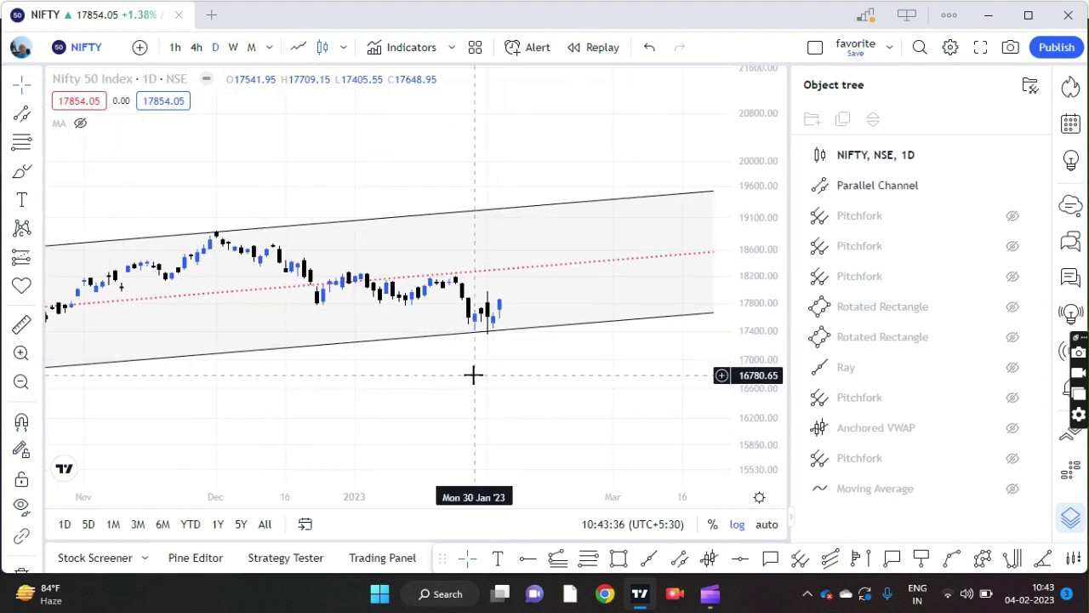
pyautogui.scroll(1, 587, 379)
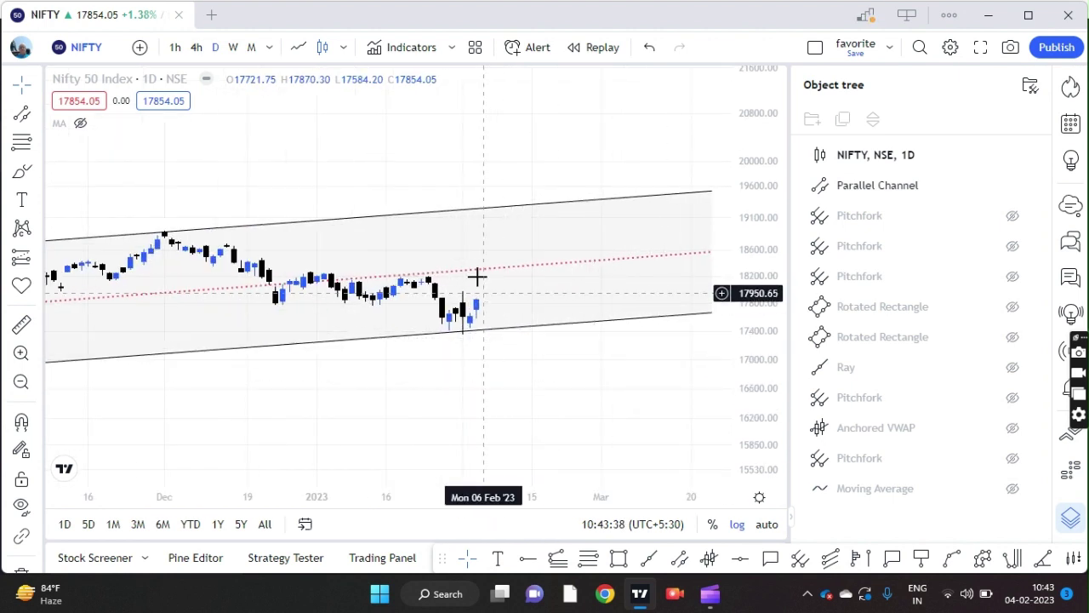
pyautogui.scroll(-2, 502, 351)
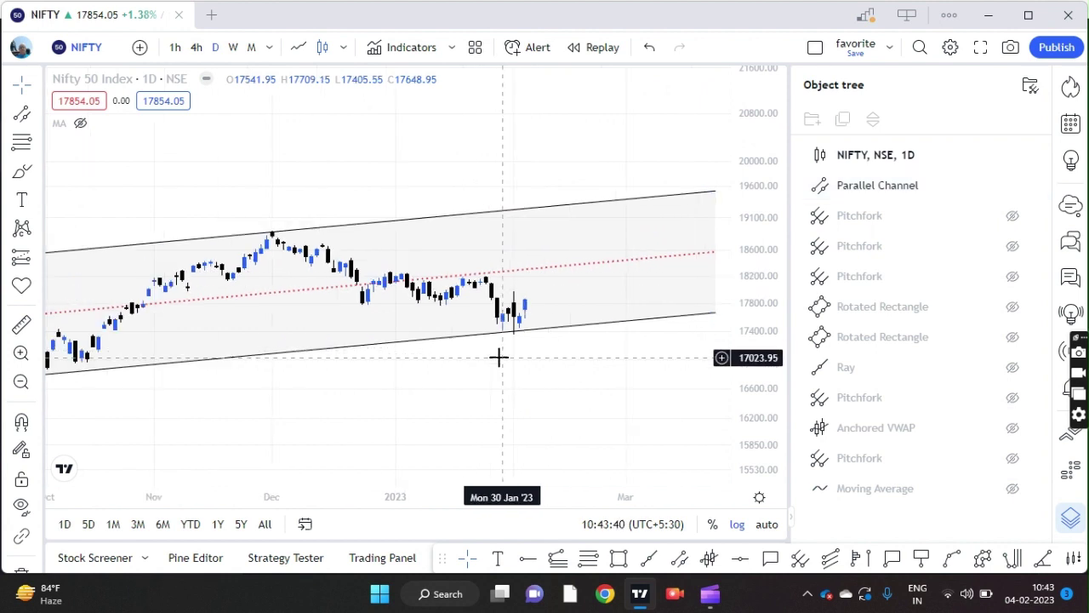
pyautogui.scroll(-1, 528, 328)
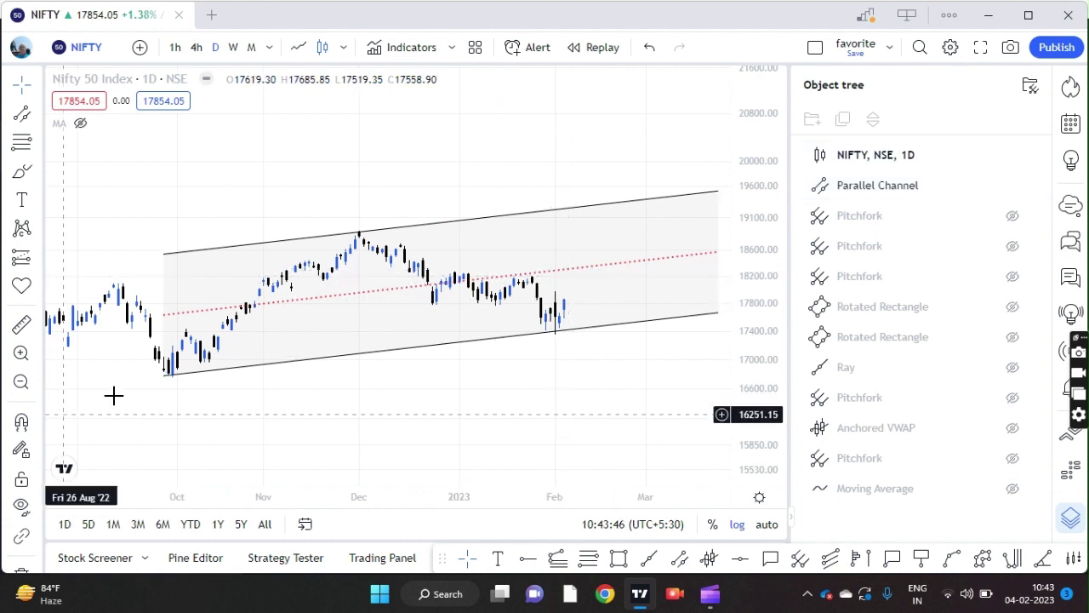
# Adjust the channel's lower start to about 16,781 at the September low and lower the upper line to end at about 19,477
pyautogui.click(169, 380)
pyautogui.moveTo(169, 380); pyautogui.dragTo(165, 372)
pyautogui.scroll(2, 411, 402)
pyautogui.click(468, 413)
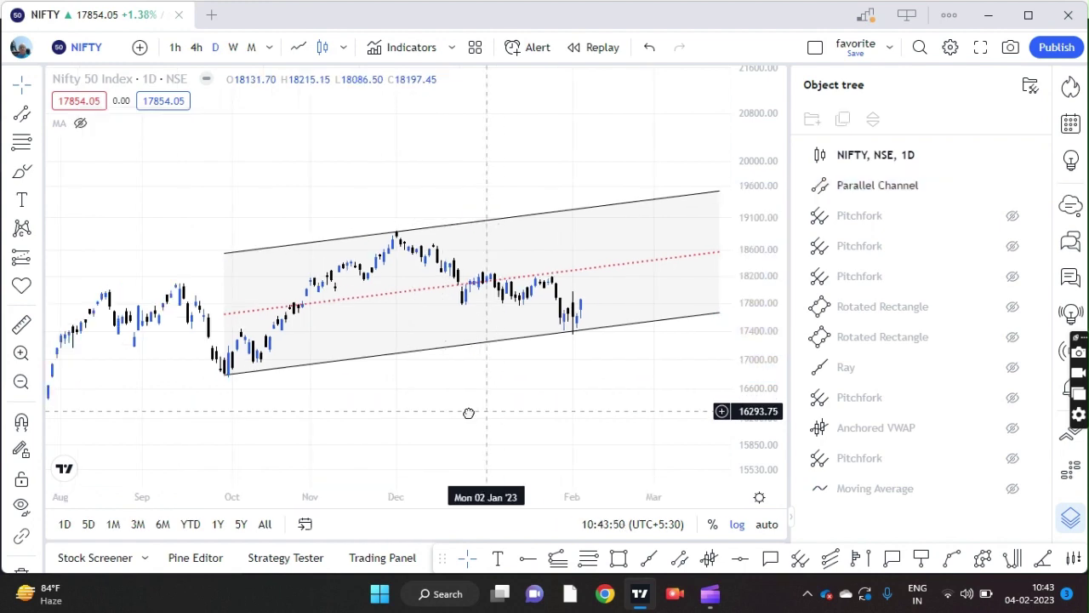
pyautogui.moveTo(467, 413); pyautogui.dragTo(401, 309)
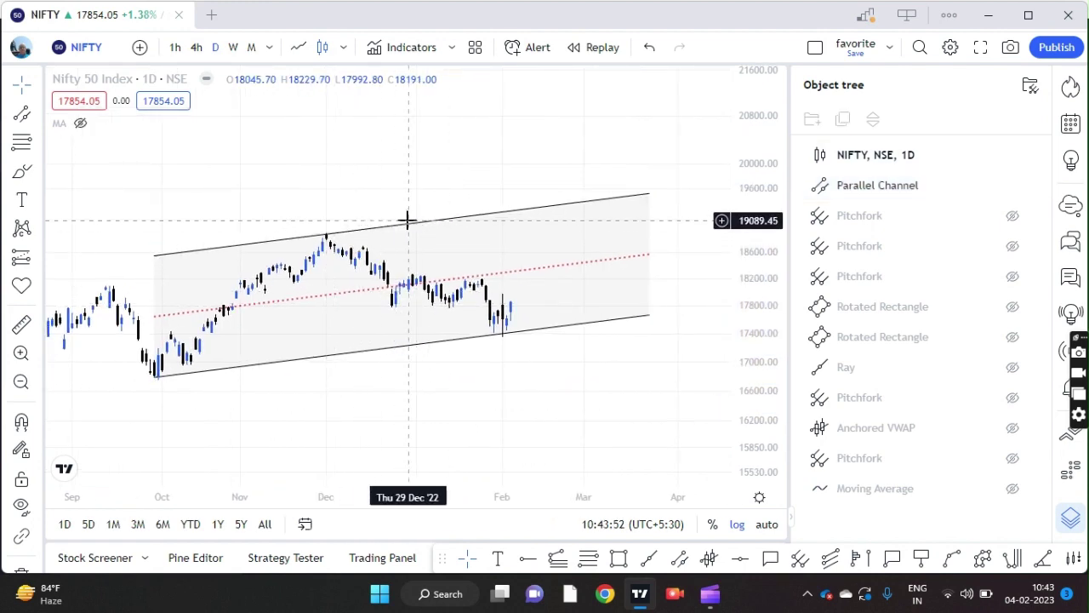
pyautogui.moveTo(402, 224); pyautogui.dragTo(380, 230)
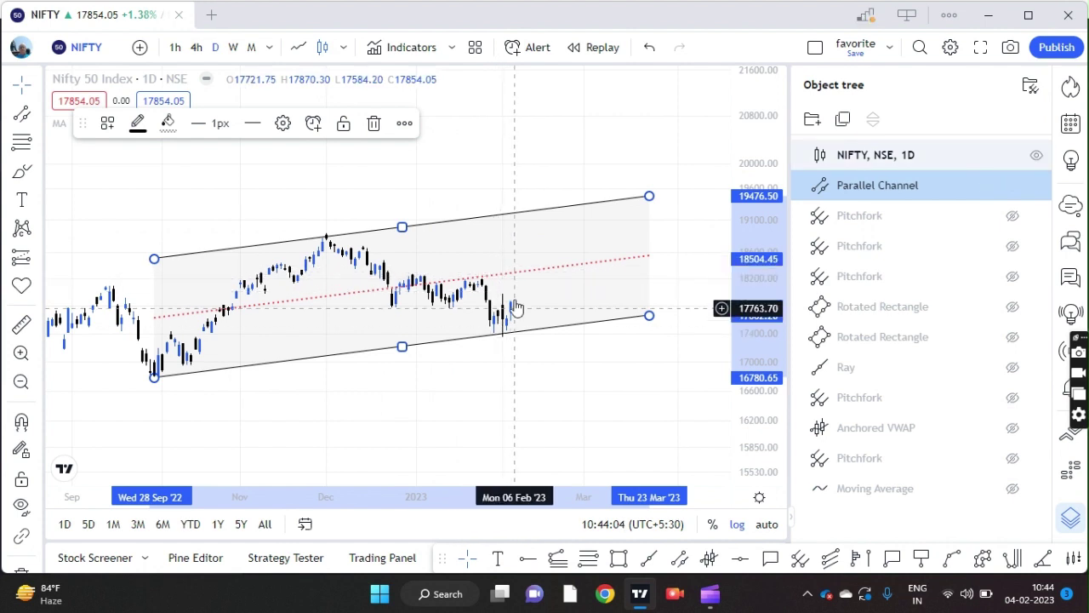
# Draw a Fib Retracement from about 18,841 on 15 November 2022 down to about 17,373 on 26 December 2022
pyautogui.scroll(-2, 494, 382)
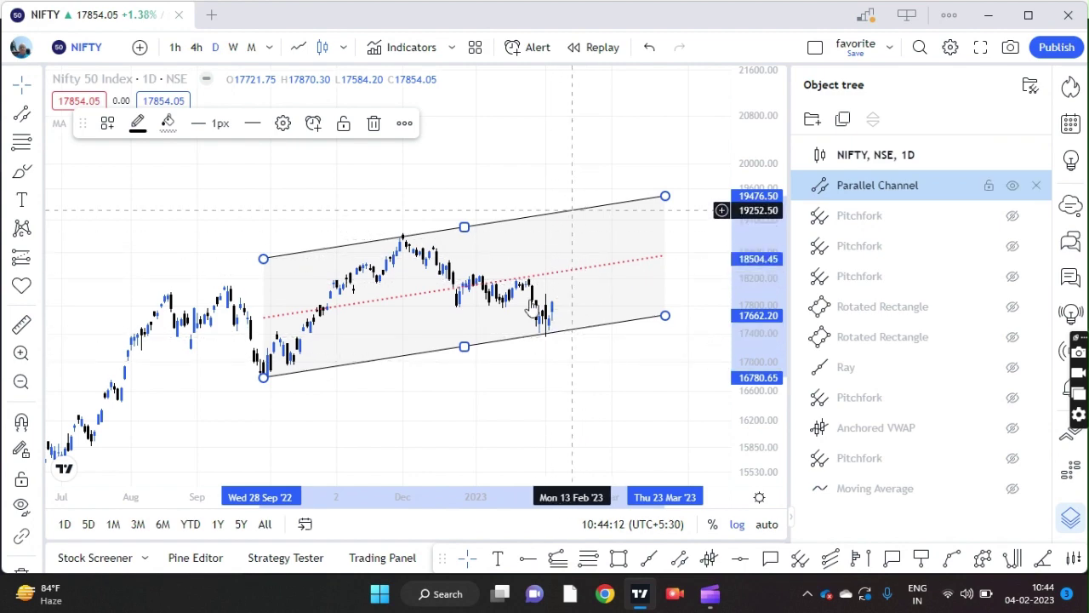
pyautogui.scroll(4, 469, 433)
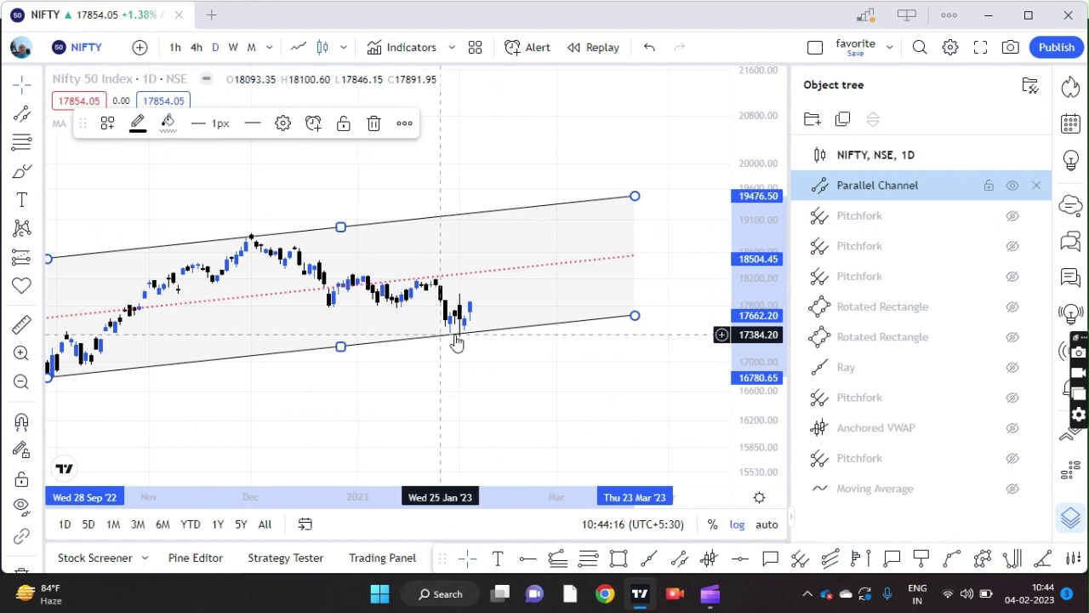
pyautogui.scroll(-2, 472, 378)
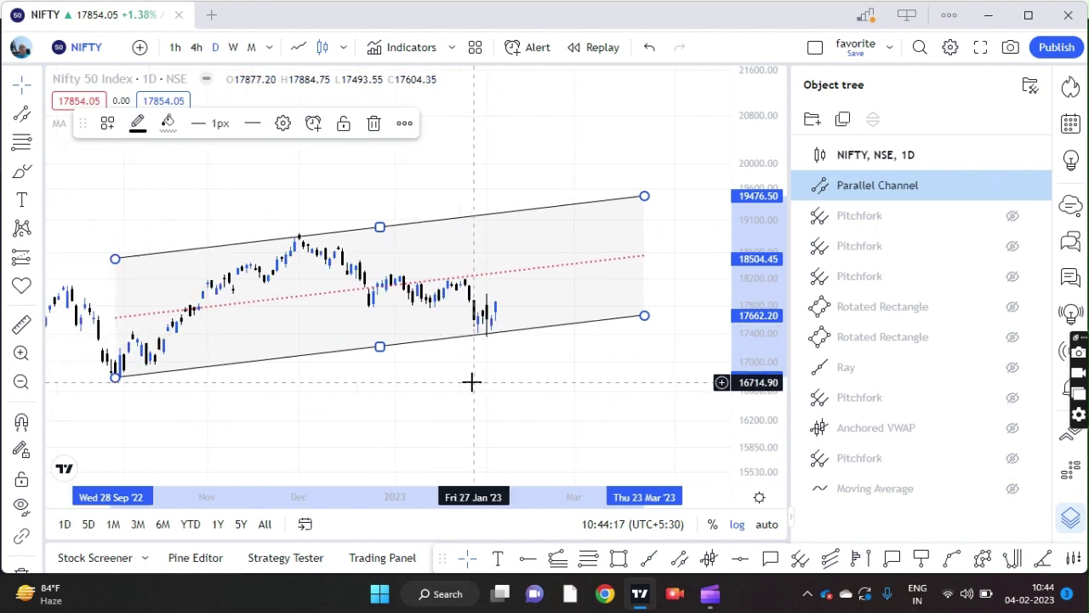
pyautogui.click(588, 563)
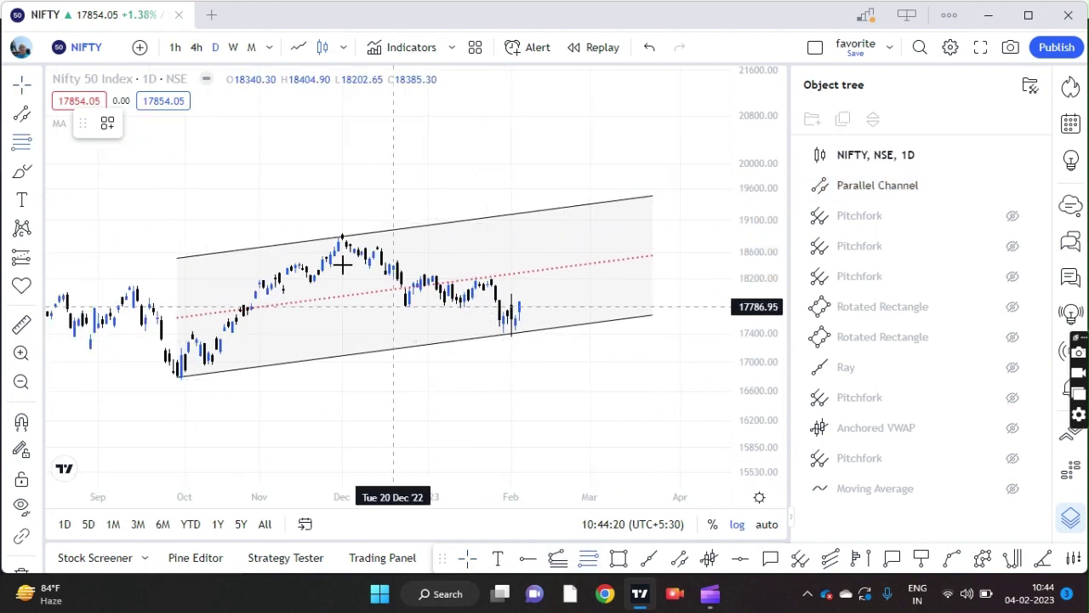
pyautogui.click(295, 235)
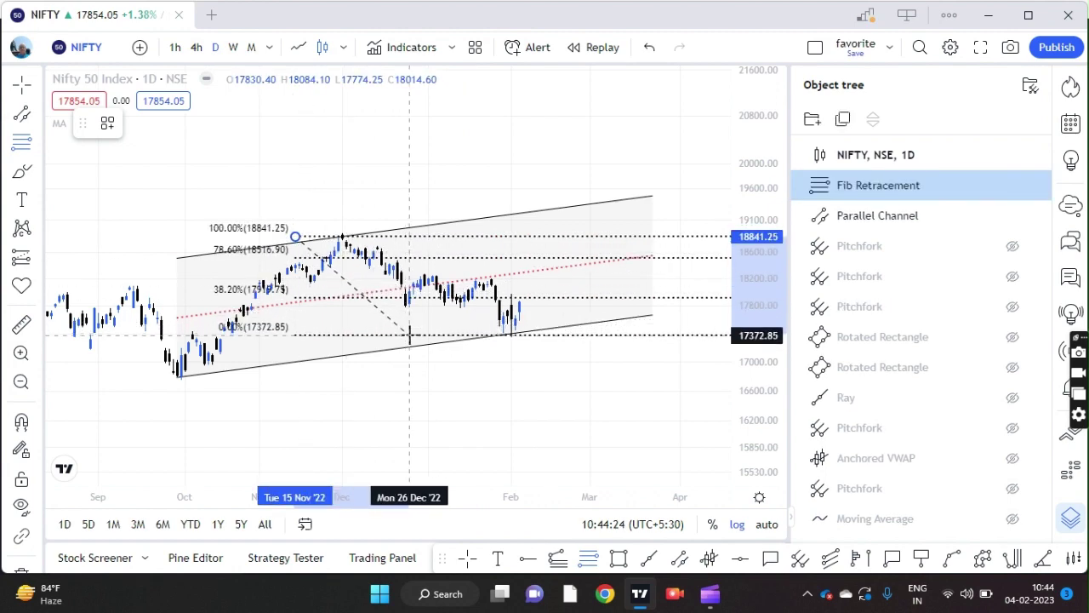
pyautogui.click(410, 334)
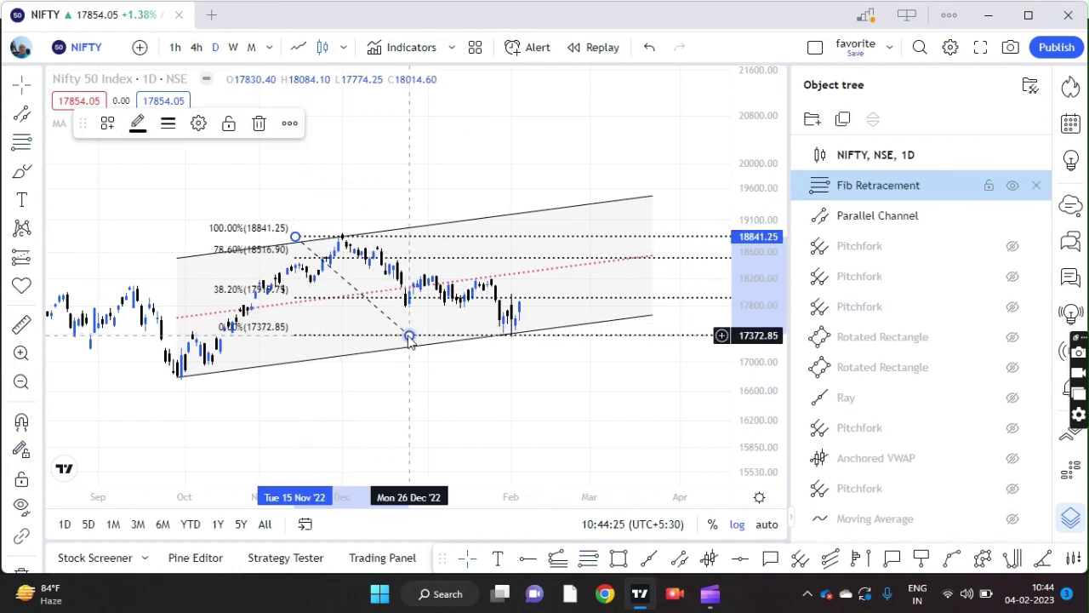
# Disable the 0.382 level of the Fib Retracement, leaving levels 0, 0.786 and 1 enabled
pyautogui.doubleClick(551, 305)
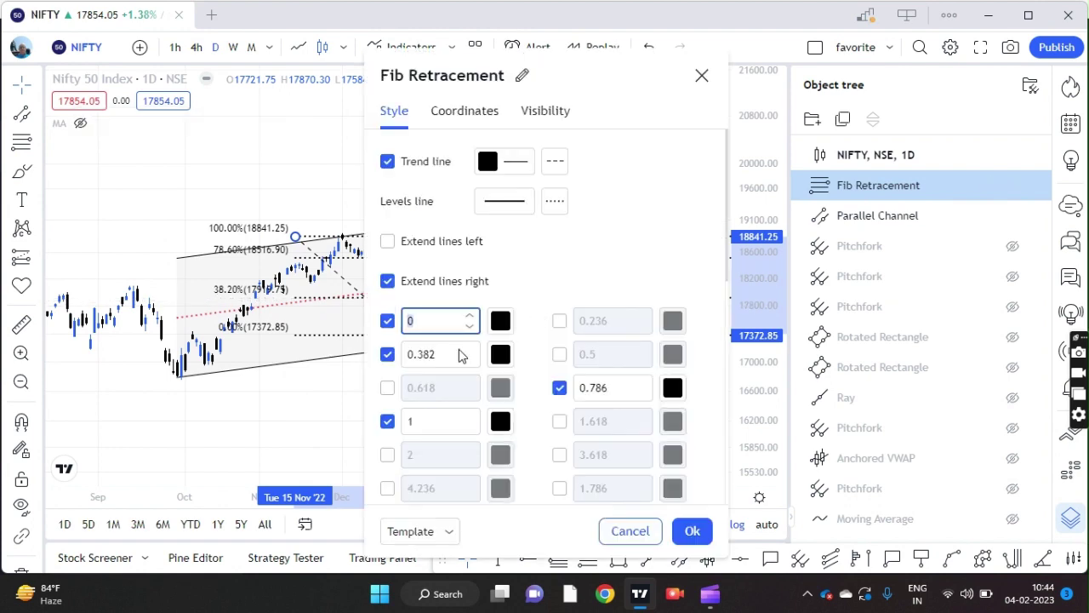
pyautogui.click(388, 354)
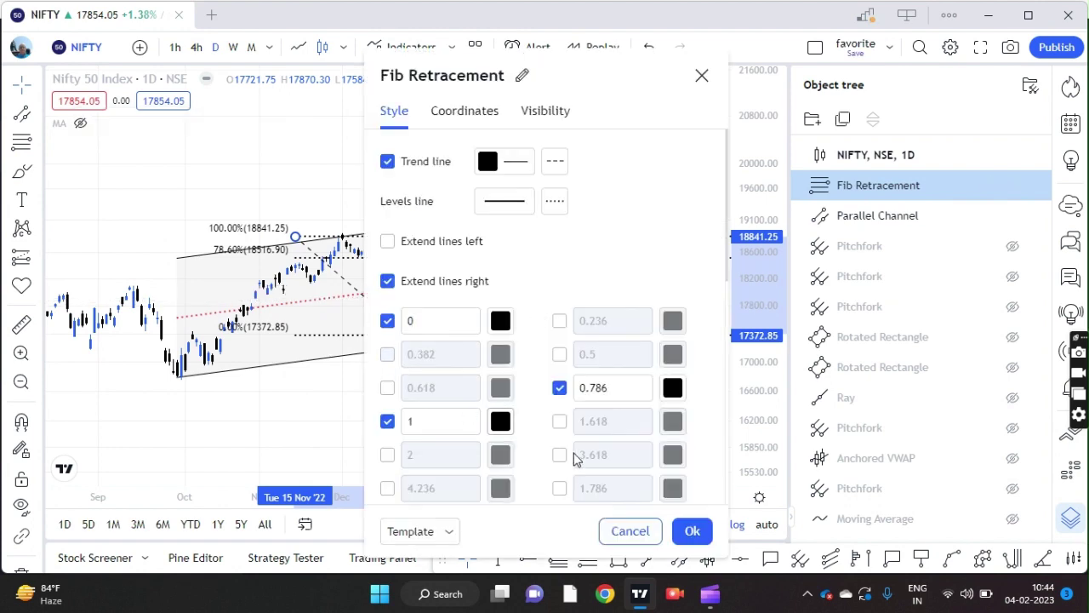
pyautogui.click(691, 531)
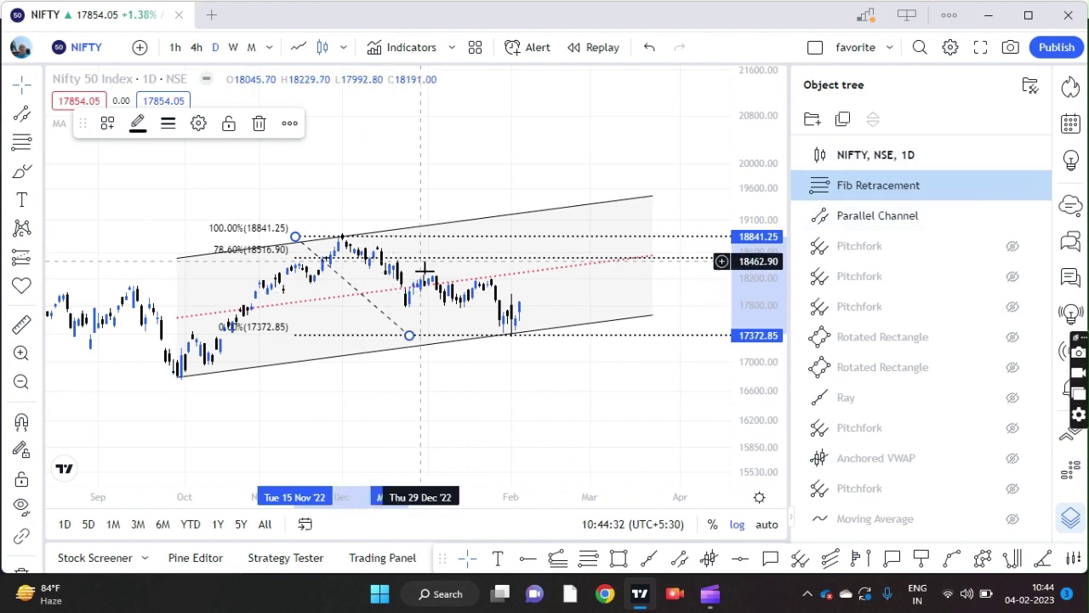
# Draw a Cypher Pattern from the 30 November 2022 high through about 17,775, 18,247 and 17,407, ending near the channel's median line in mid-March 2023
pyautogui.click(41, 236)
pyautogui.click(111, 170)
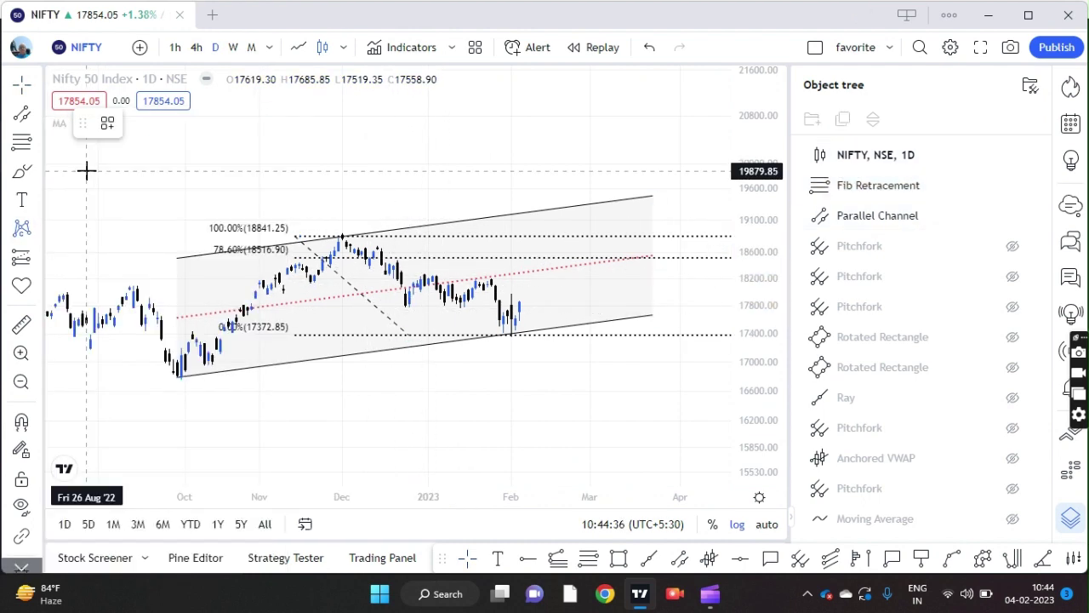
pyautogui.click(338, 234)
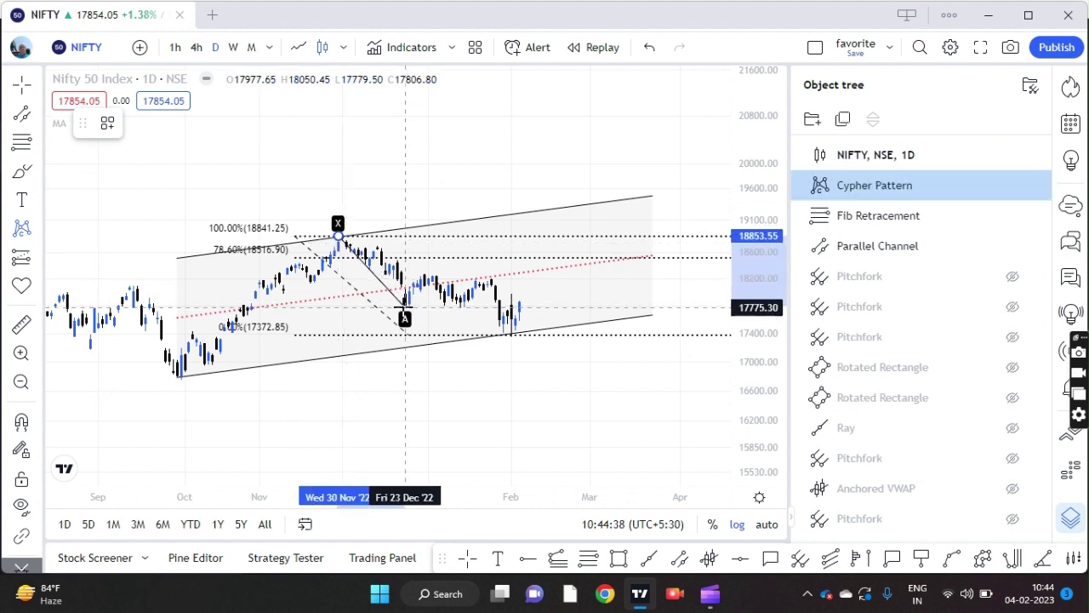
pyautogui.click(405, 305)
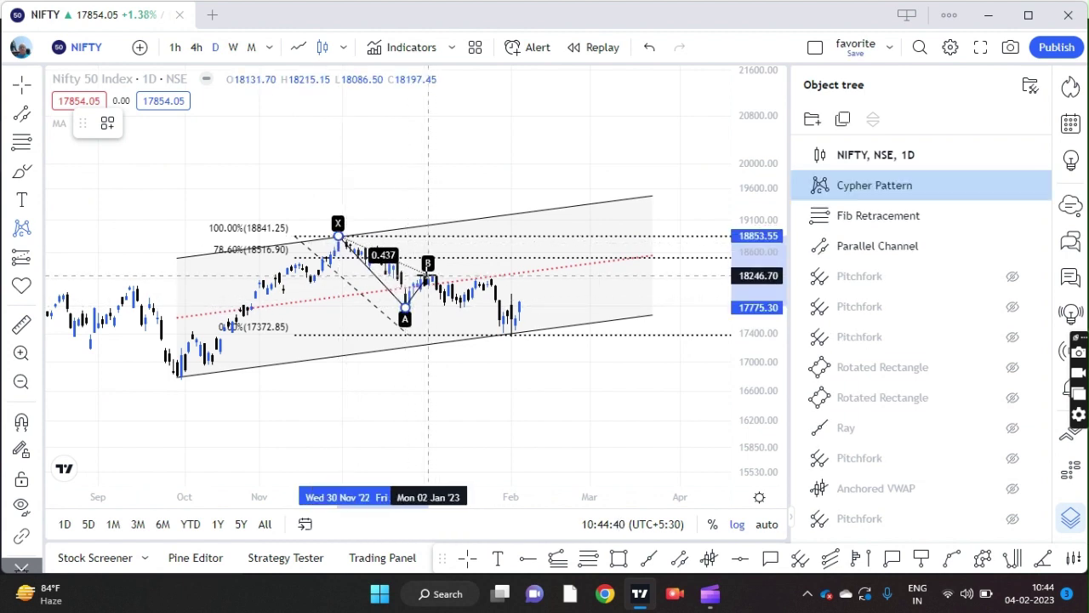
pyautogui.click(428, 276)
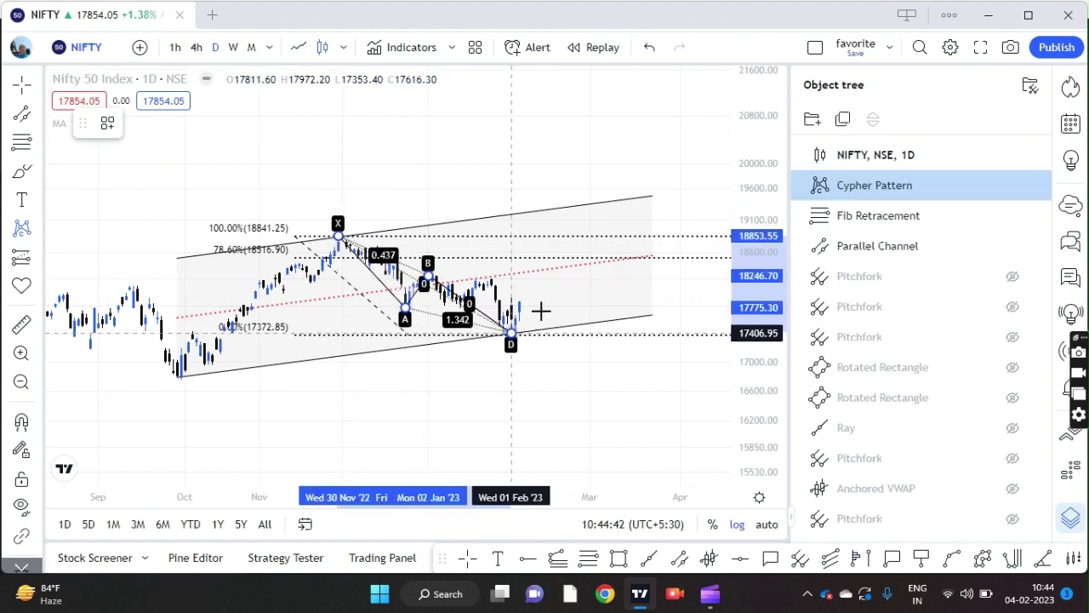
pyautogui.click(511, 335)
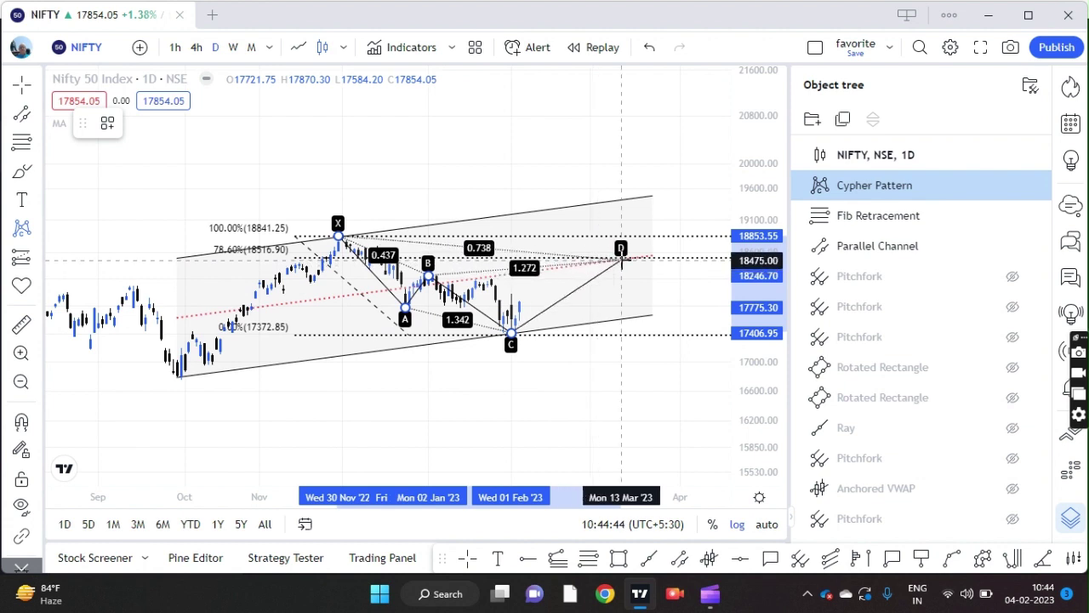
pyautogui.click(621, 260)
pyautogui.click(556, 379)
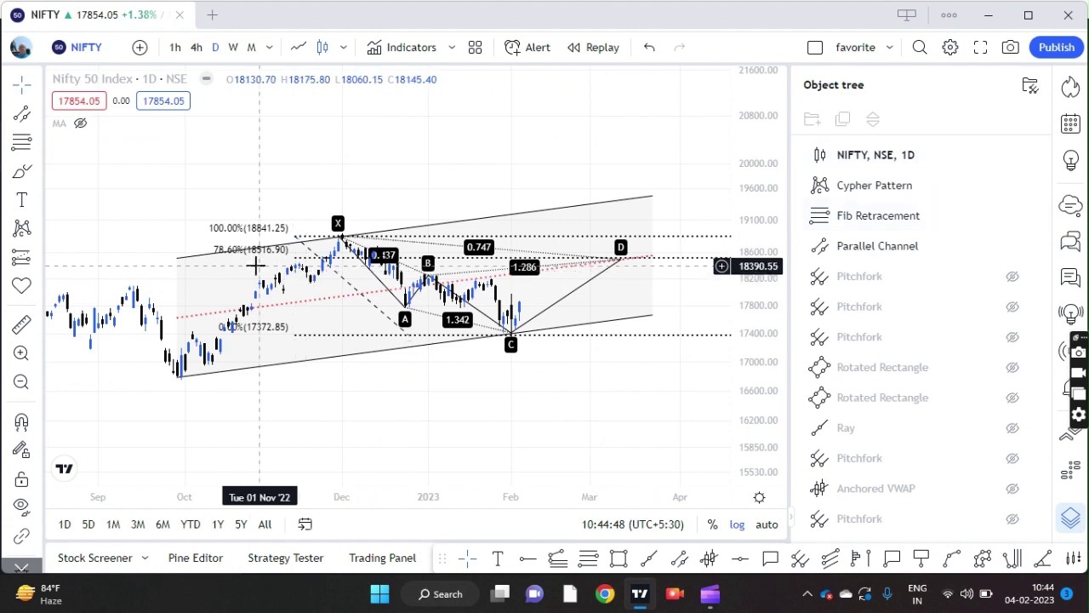
# Examine the Cypher Pattern's projected C-to-D leg against the 0.786 Fib level and the parallel channel's median and upper lines
pyautogui.scroll(1, 527, 365)
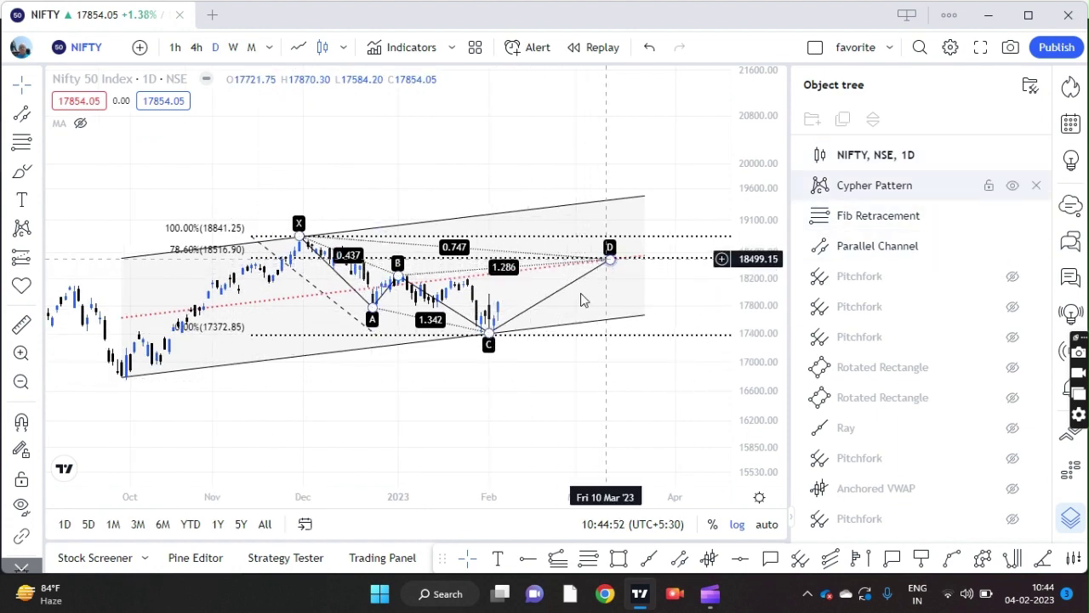
pyautogui.scroll(-1, 479, 366)
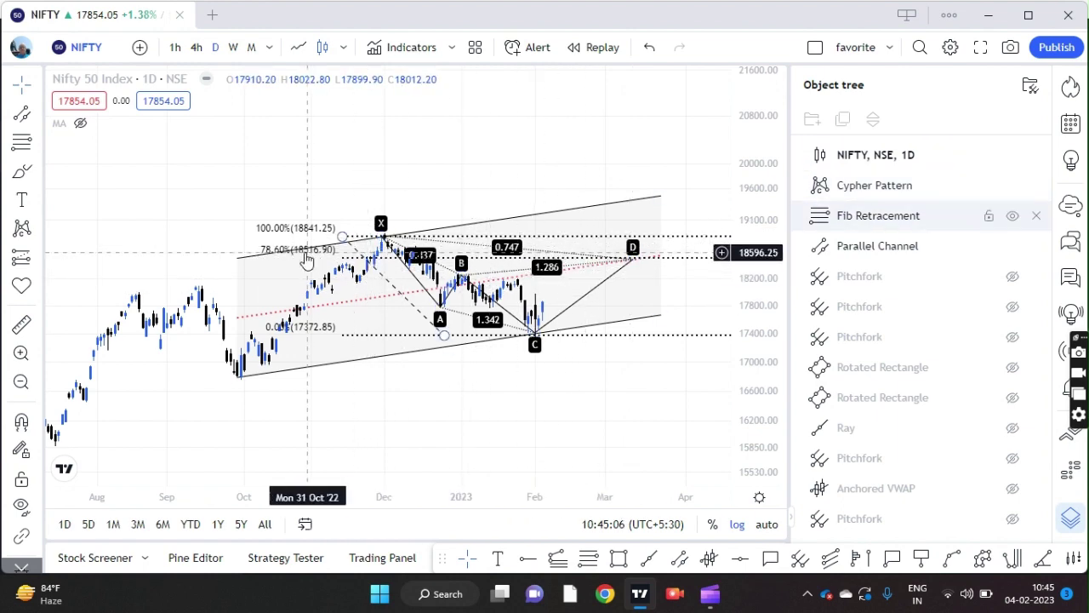
pyautogui.scroll(3, 530, 382)
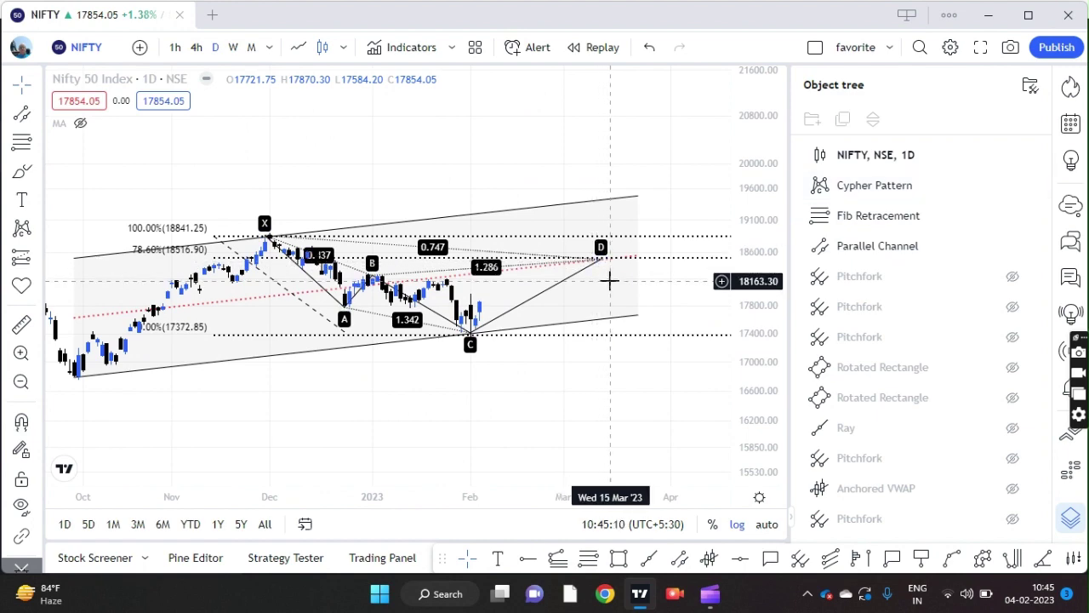
pyautogui.scroll(-5, 597, 282)
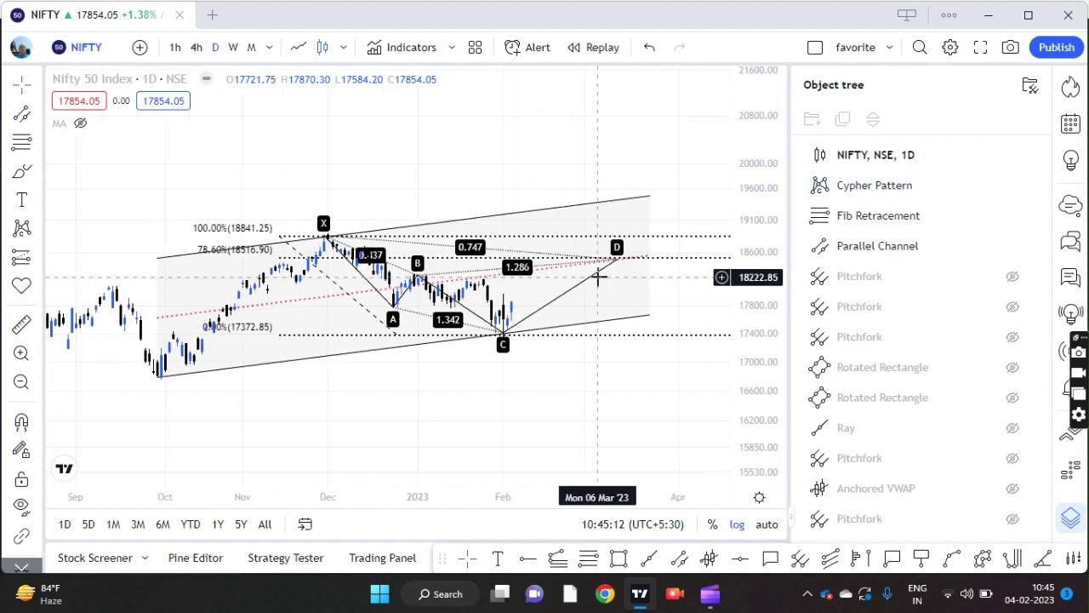
pyautogui.click(673, 204)
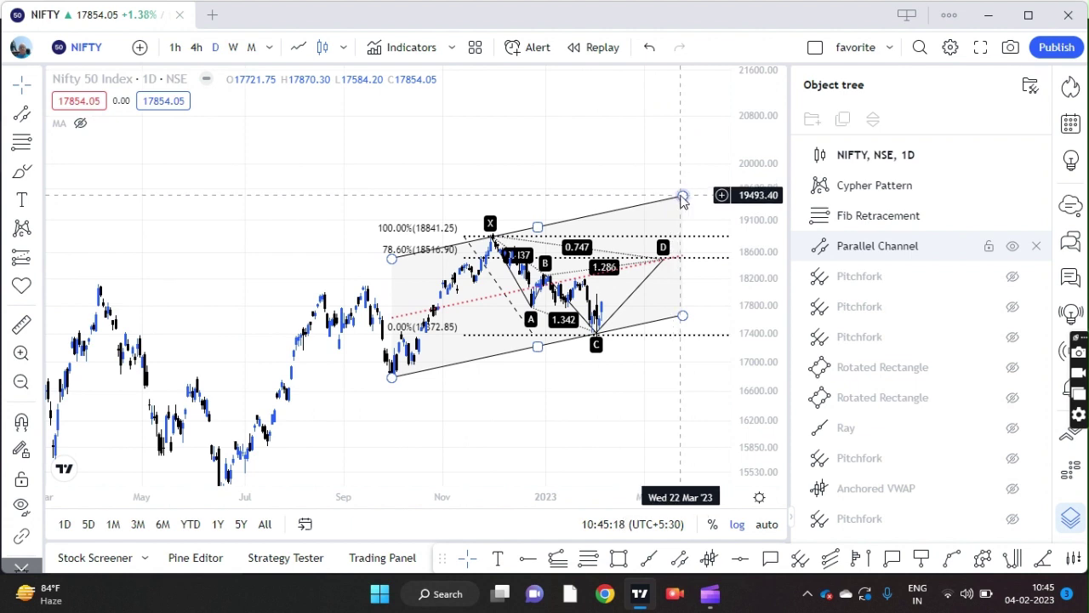
pyautogui.click(666, 207)
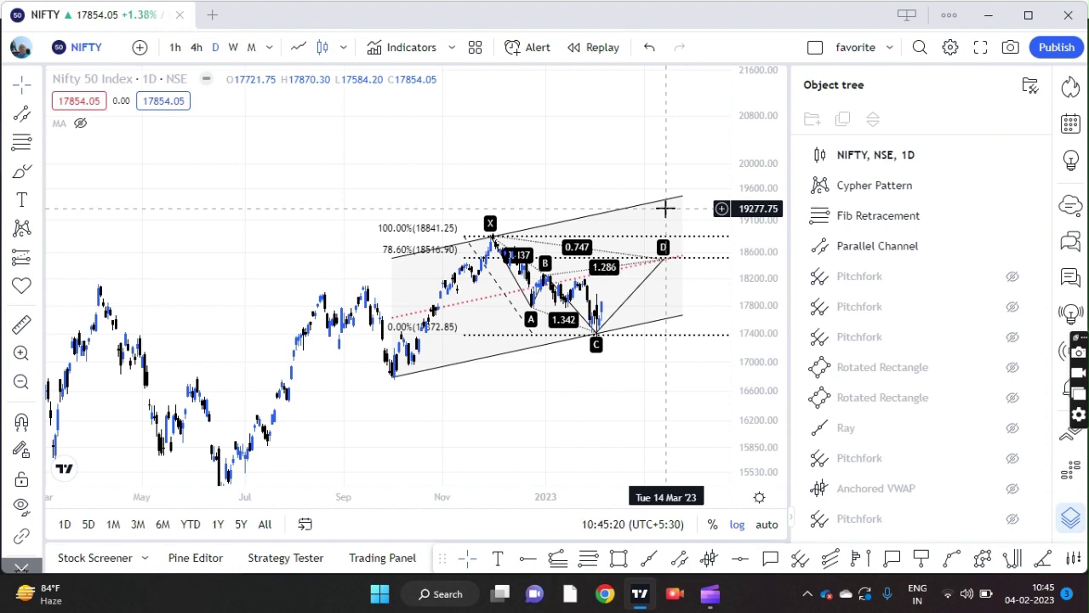
pyautogui.scroll(-3, 685, 196)
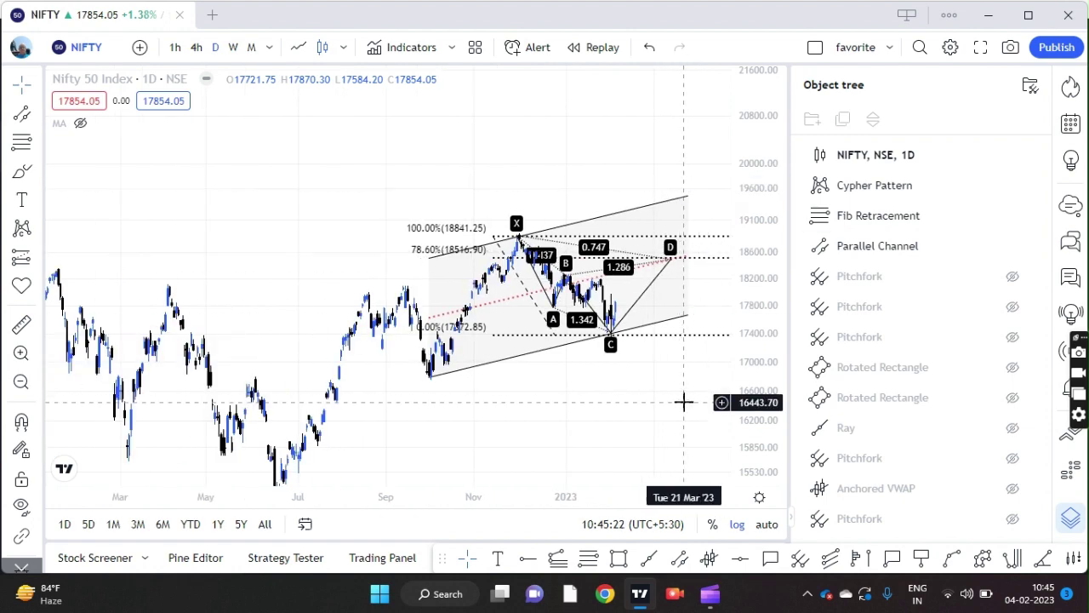
pyautogui.moveTo(589, 399); pyautogui.dragTo(550, 408)
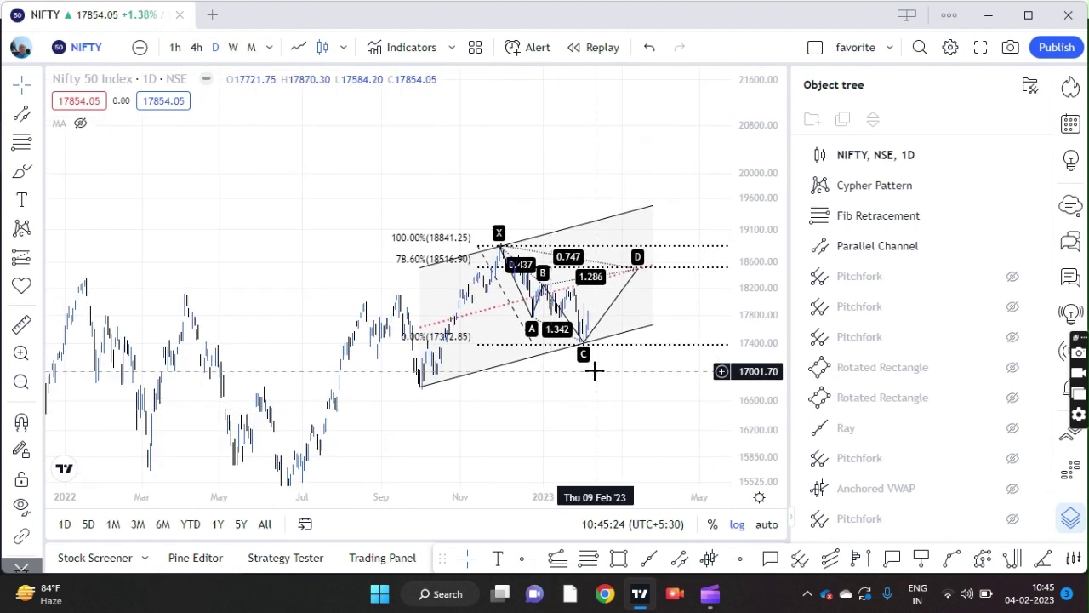
pyautogui.click(652, 207)
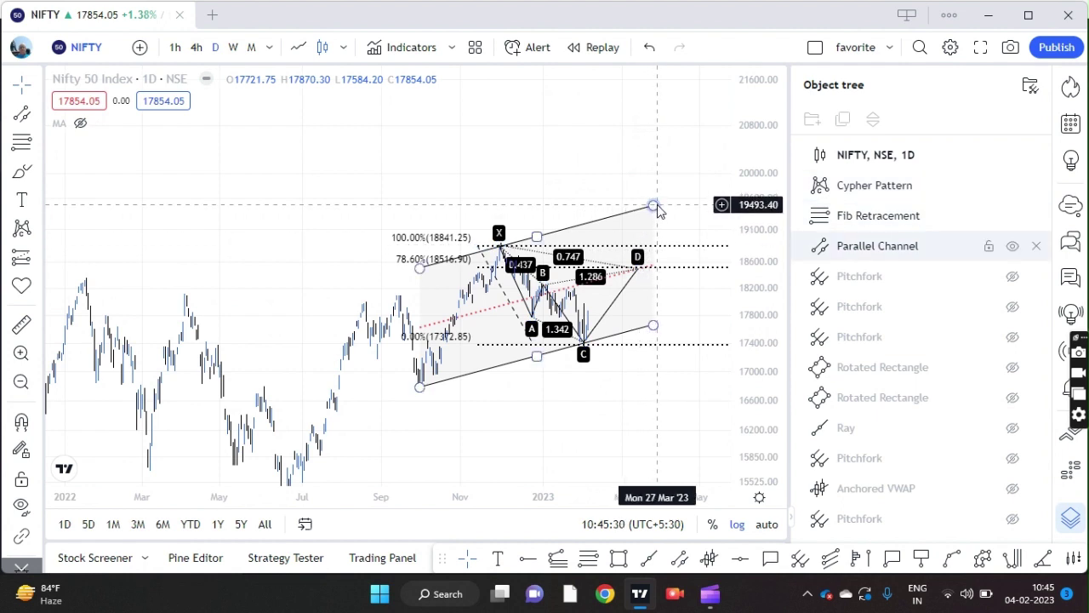
pyautogui.click(659, 223)
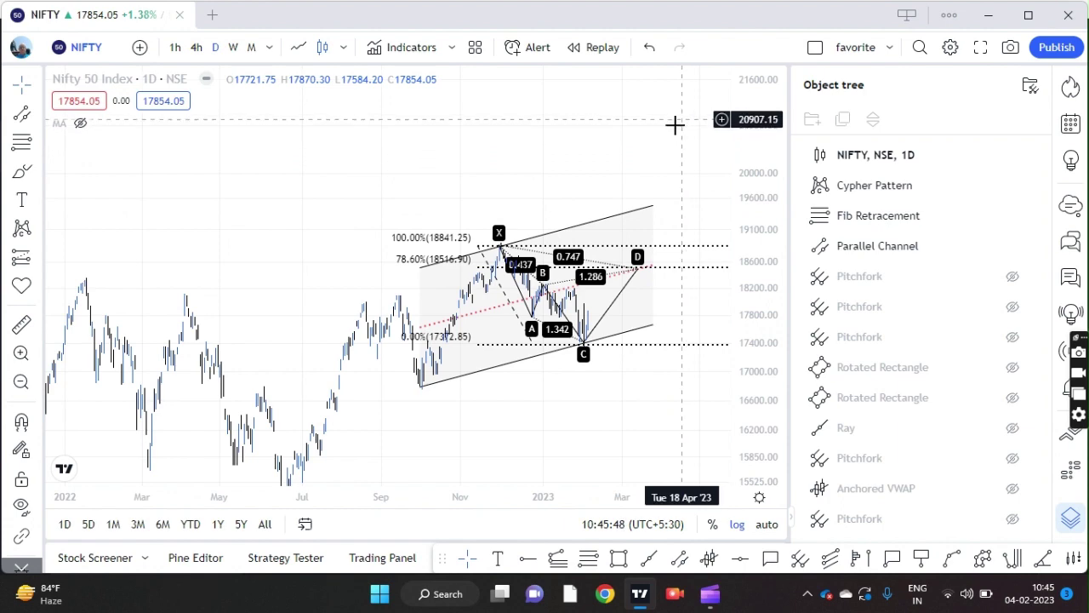
pyautogui.scroll(2, 557, 154)
pyautogui.moveTo(751, 264); pyautogui.dragTo(757, 272)
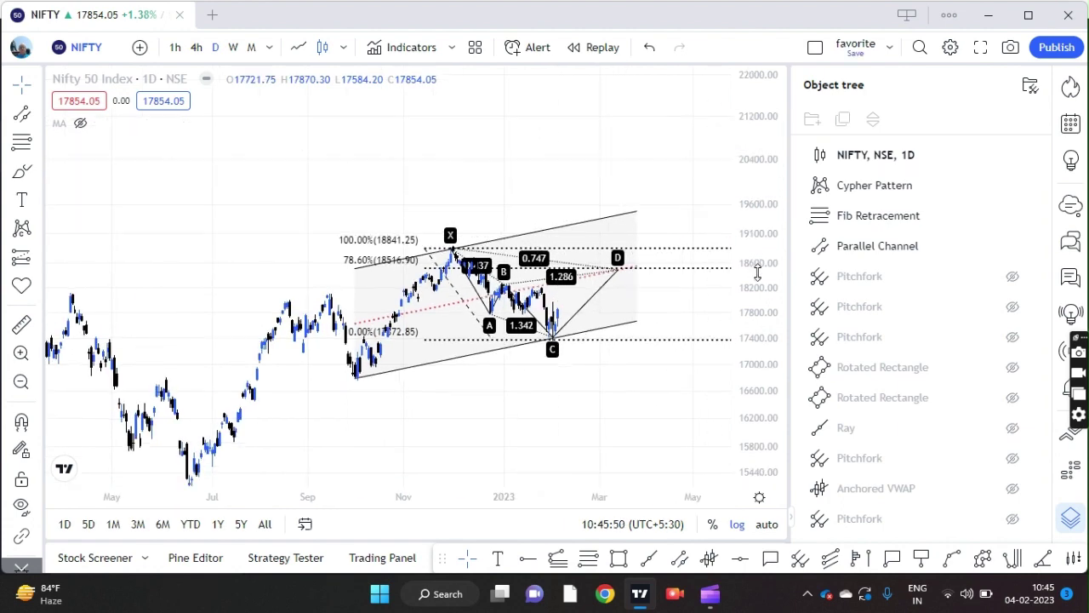
pyautogui.scroll(3, 567, 397)
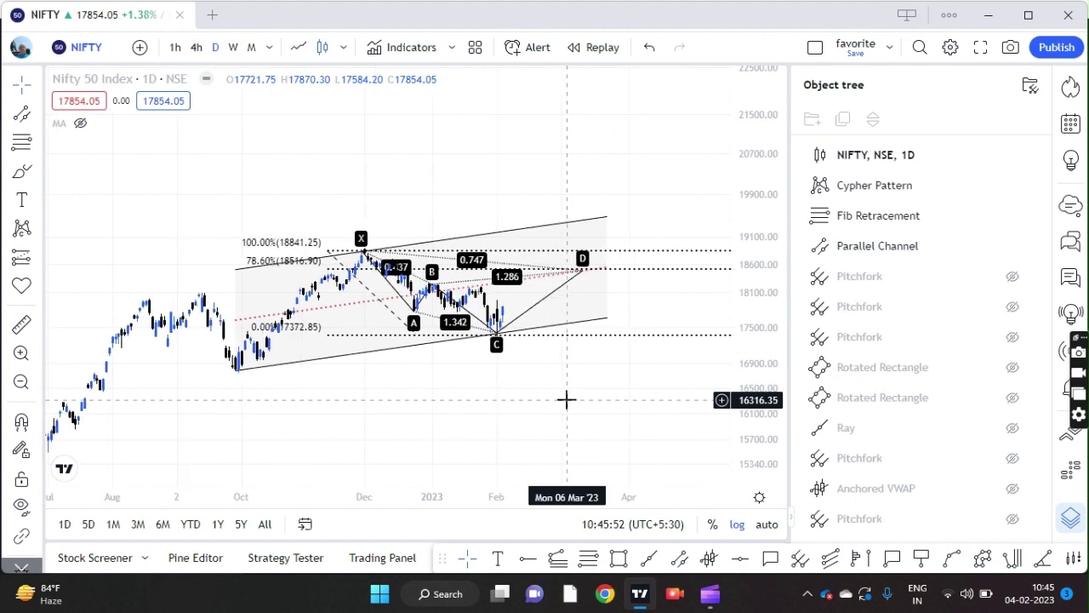
pyautogui.scroll(-1, 566, 399)
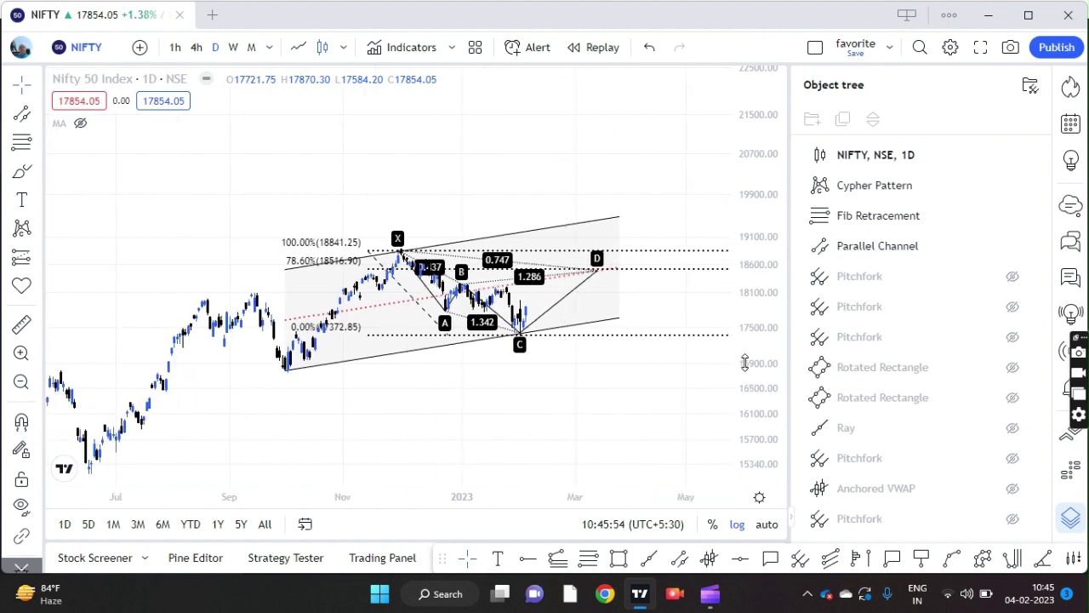
pyautogui.scroll(-1, 582, 378)
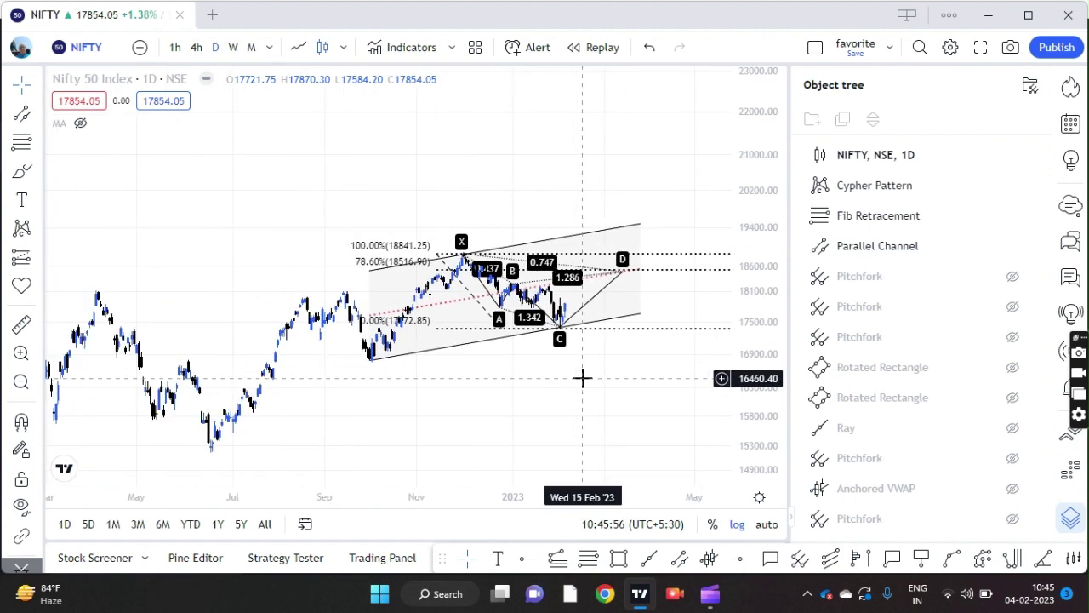